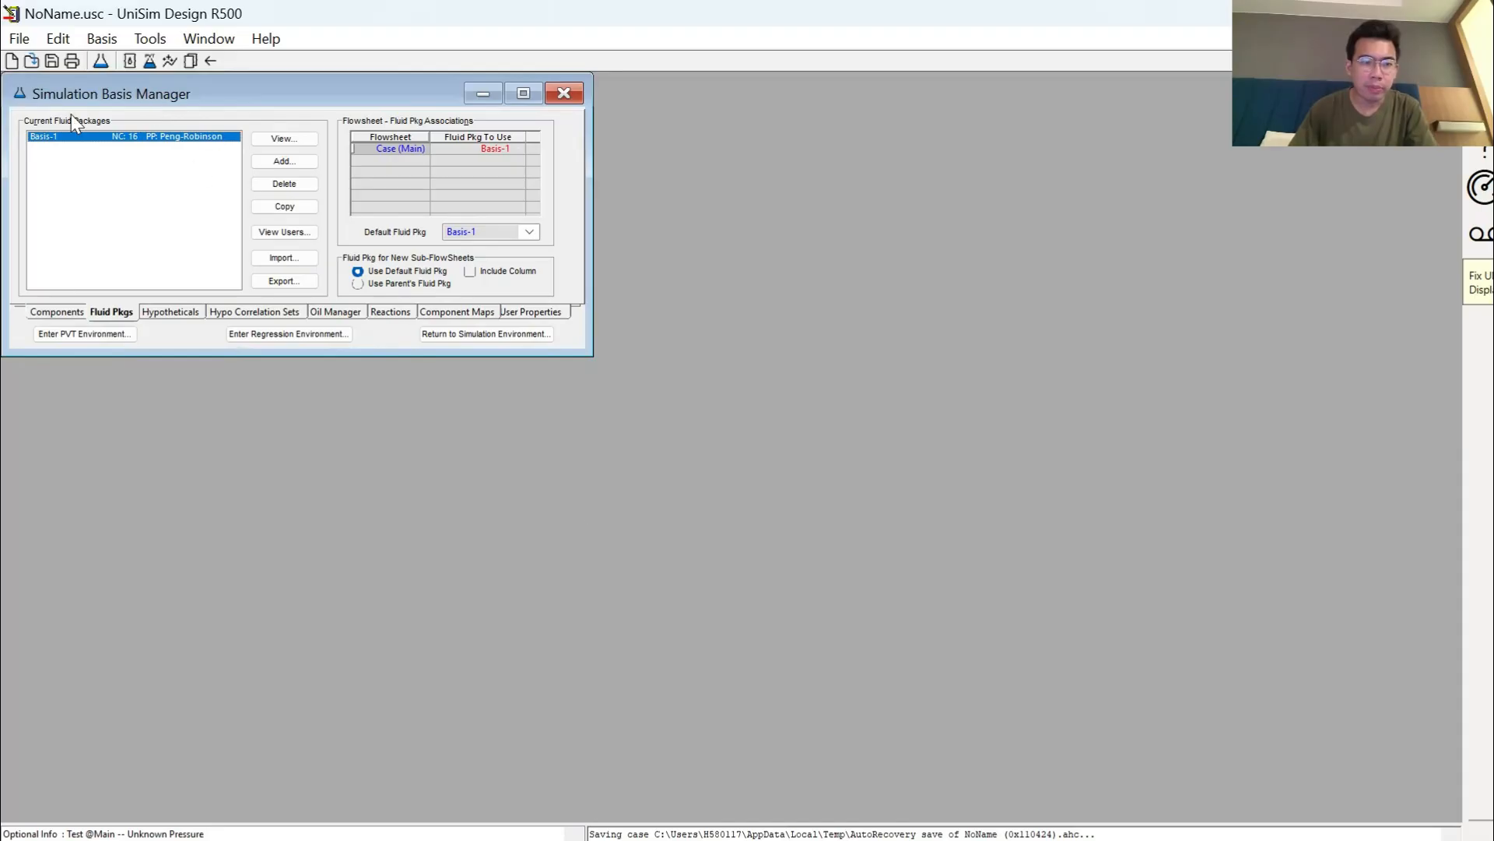
Enter the oil environment and examine Assay-1's ASTM D86 distillation data, comparing assay percent with temperature
left_click(342, 313)
left_click(102, 253)
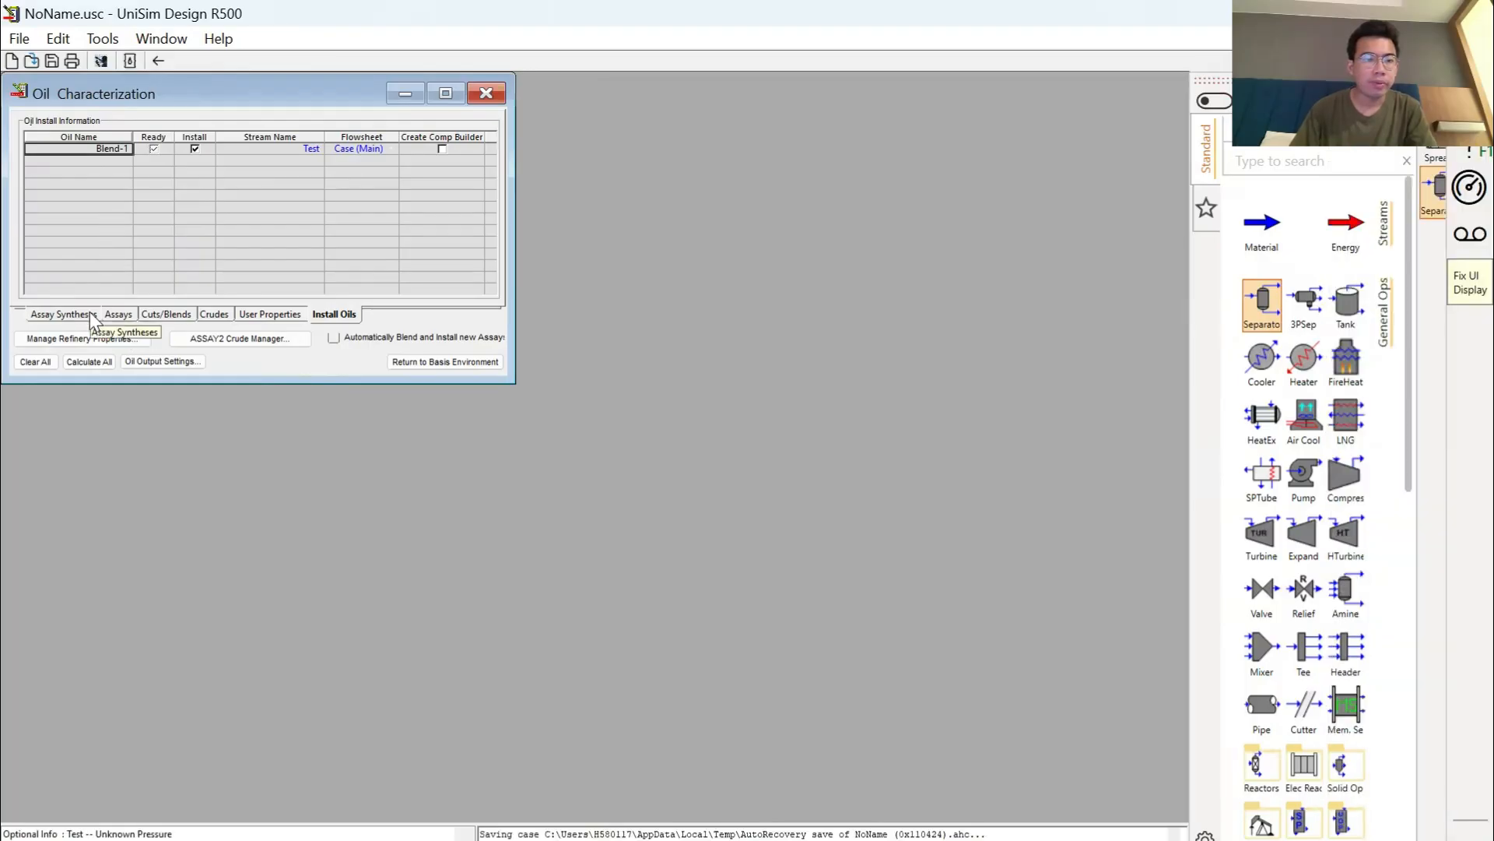
left_click(90, 312)
left_click(113, 310)
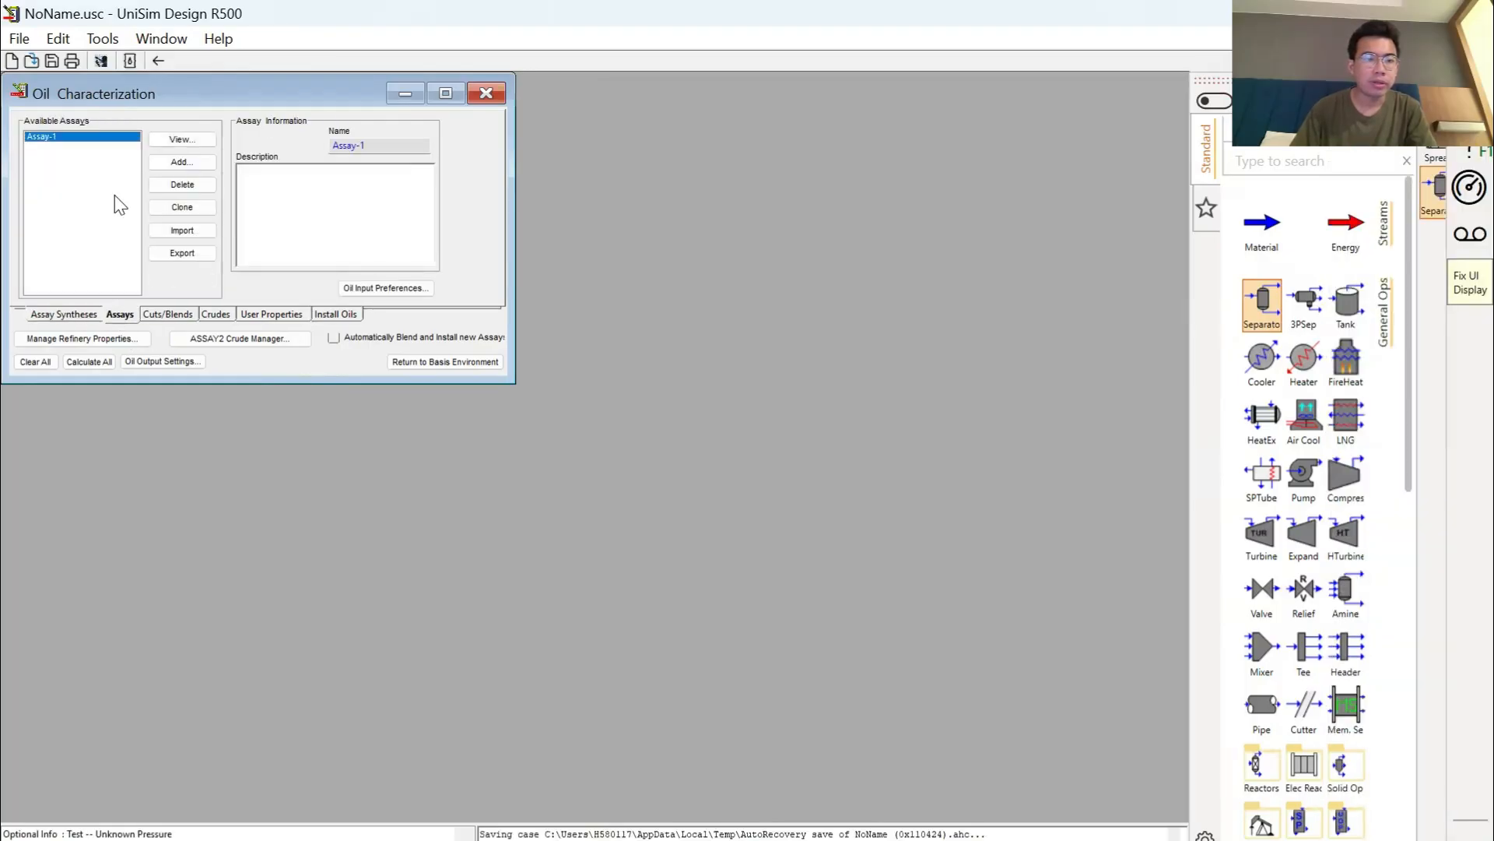
double_click(74, 136)
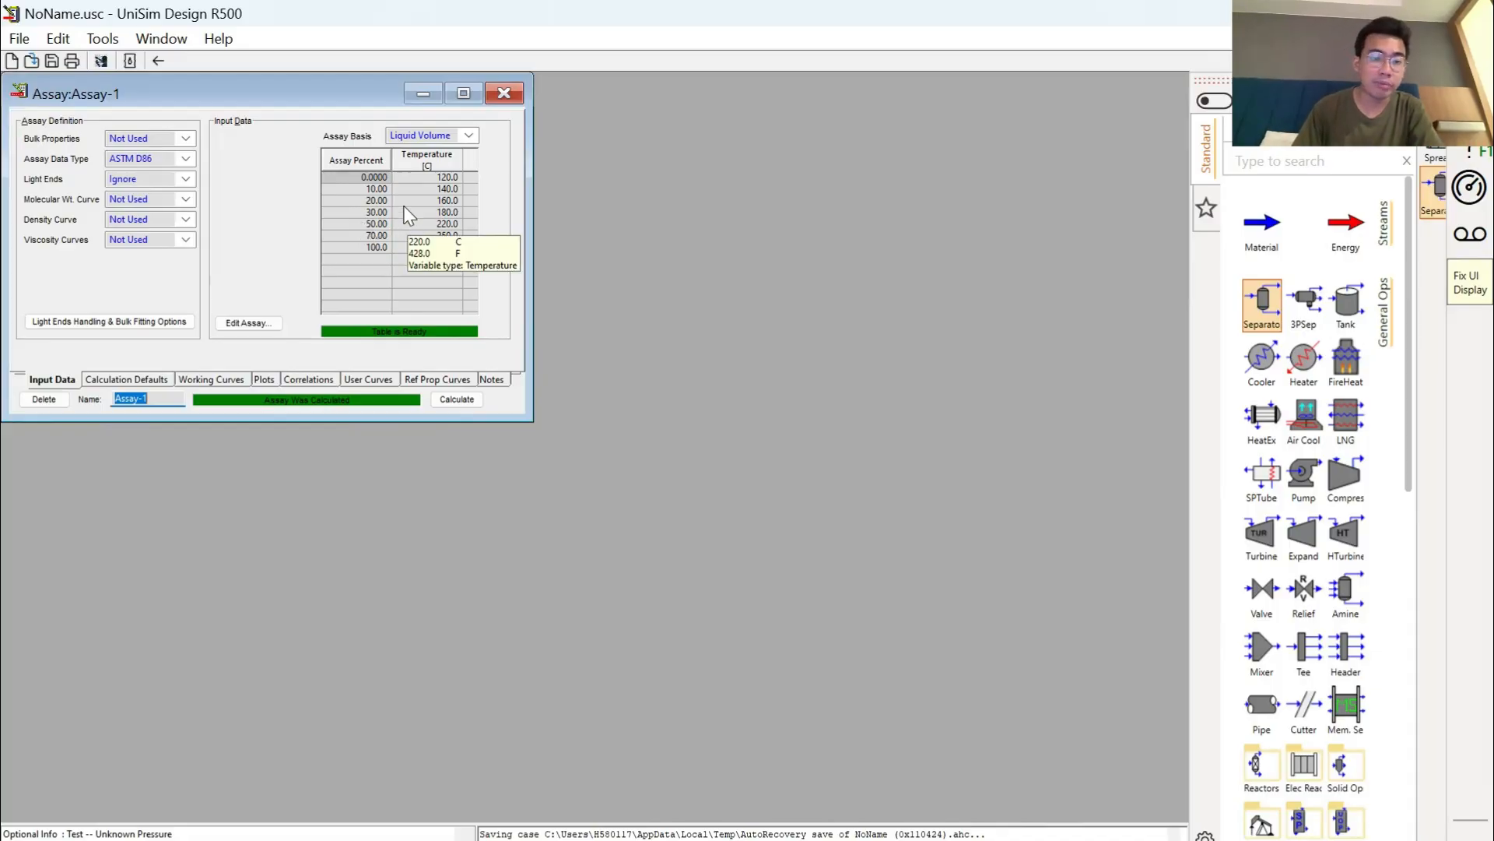
left_click(376, 189)
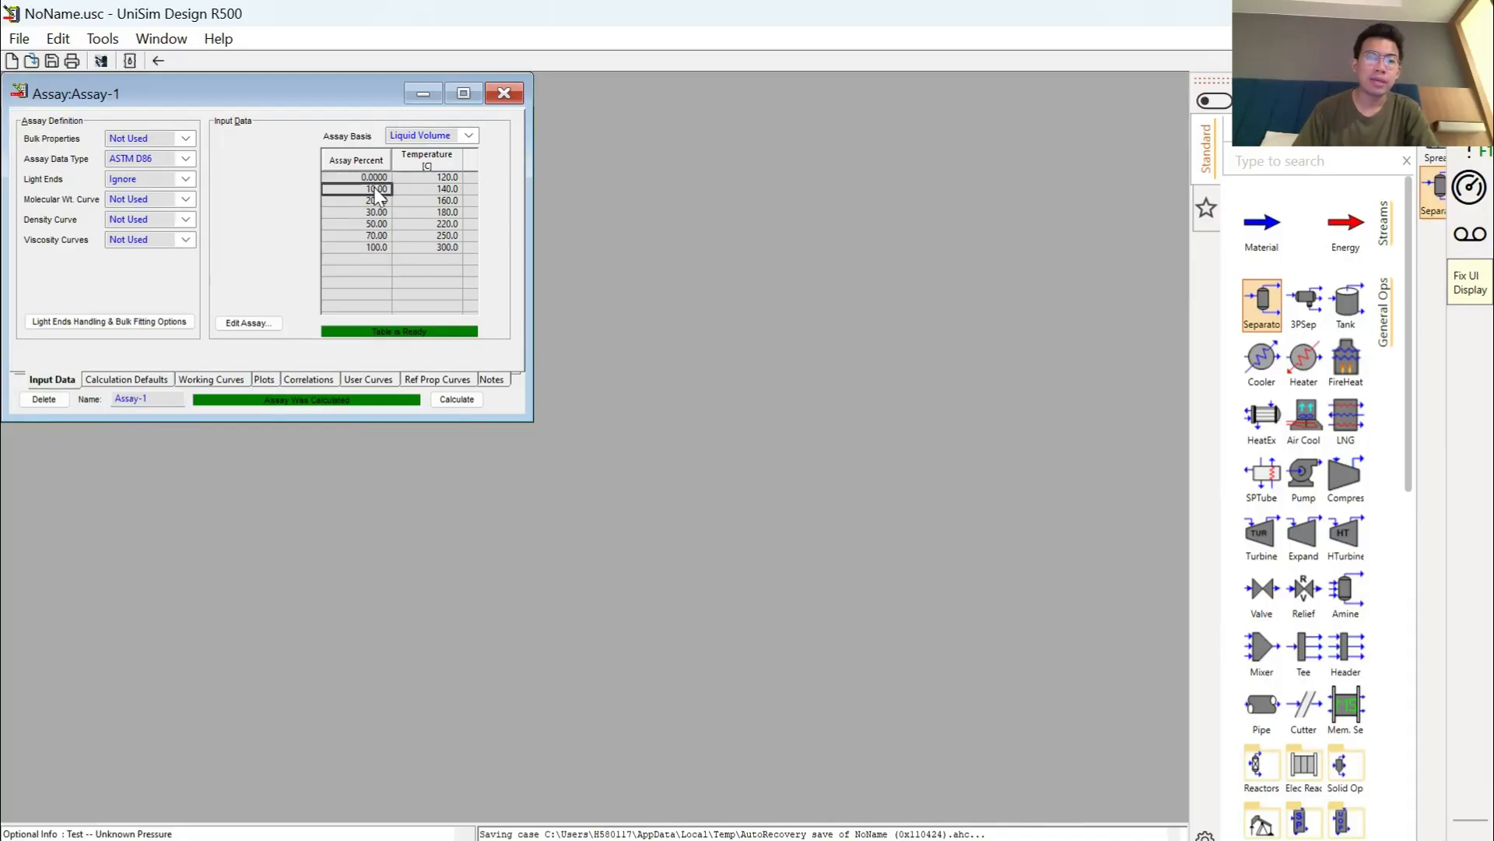
left_click_drag(376, 177, 376, 271)
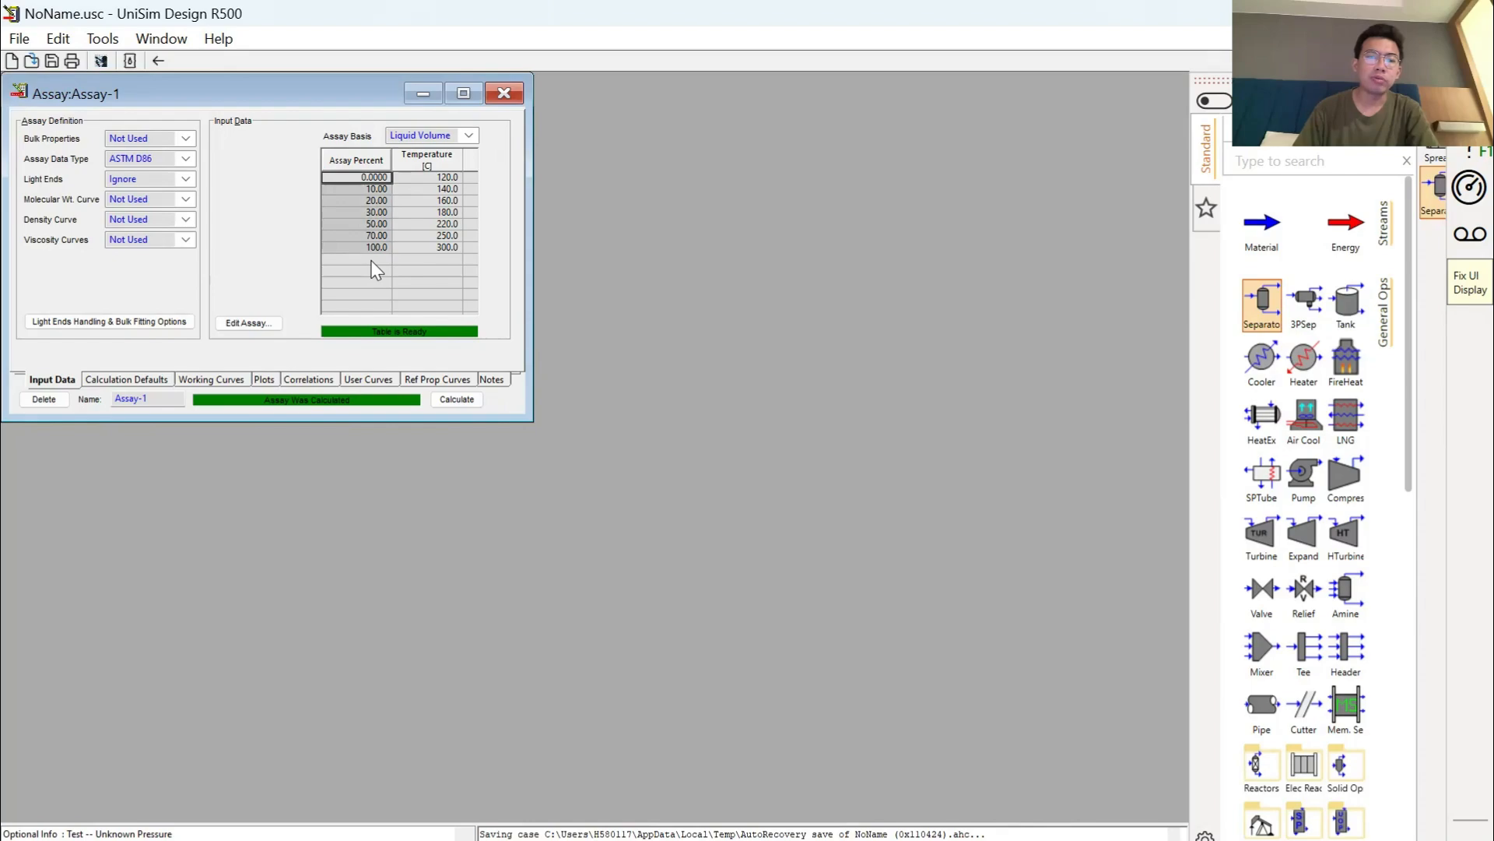
left_click_drag(433, 181, 433, 242)
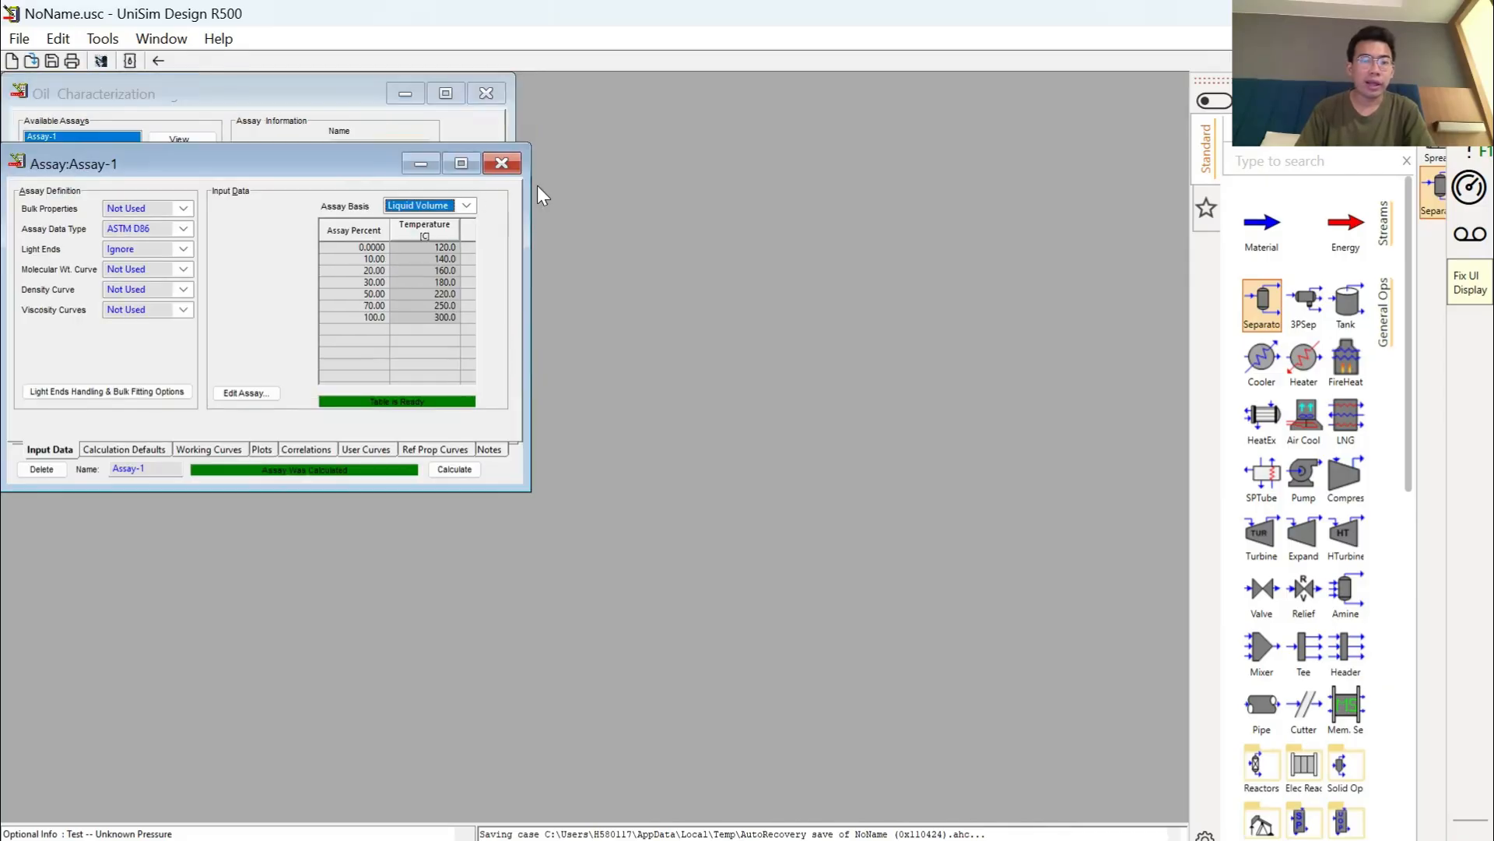
left_click(504, 163)
Check the Blend-1 entry and the installed oils, and return to the simulation environment
left_click(152, 316)
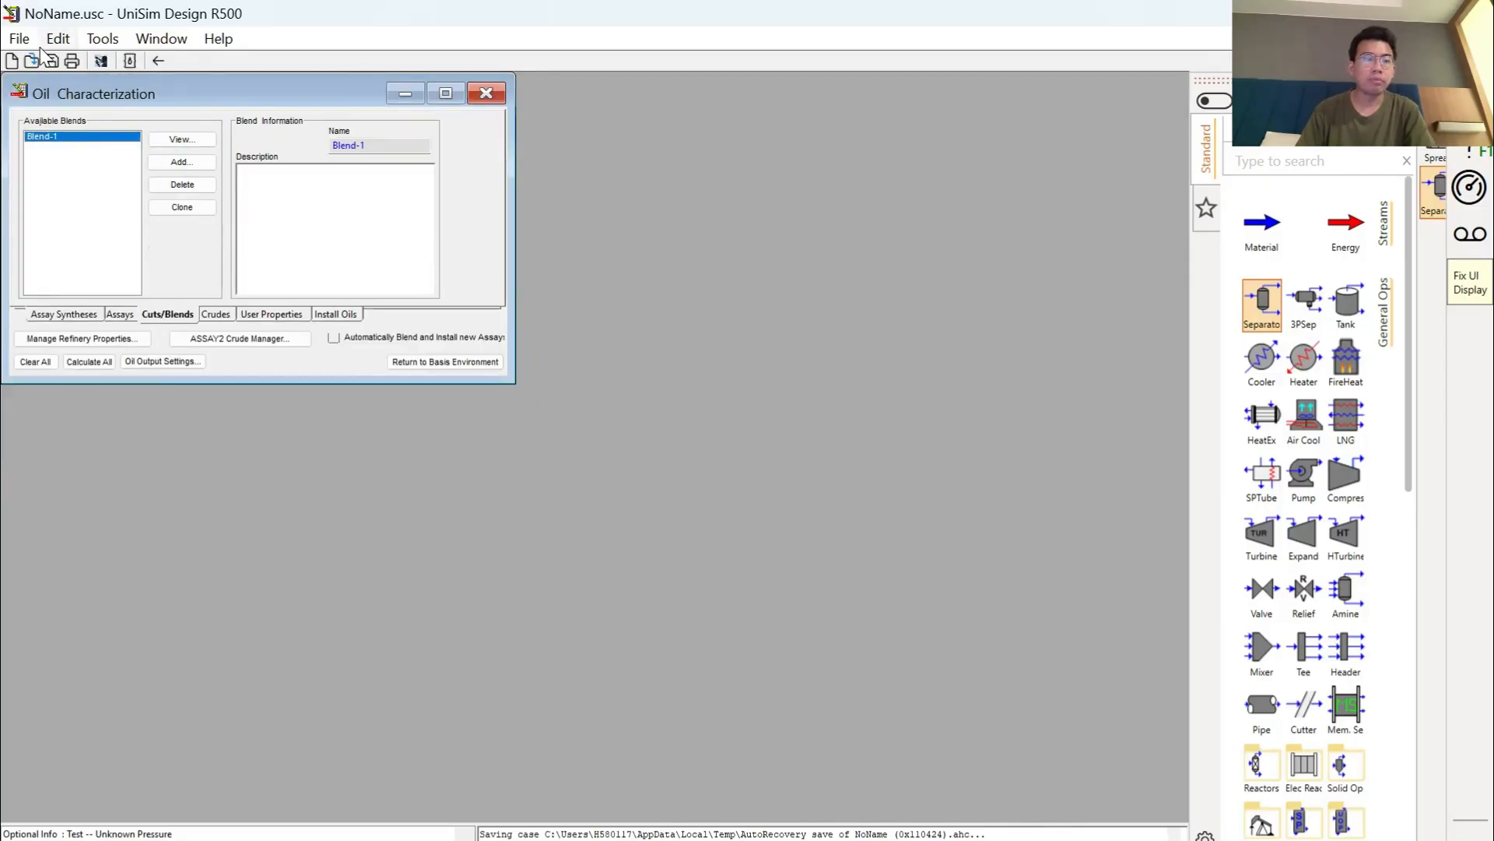
left_click(338, 313)
left_click(441, 363)
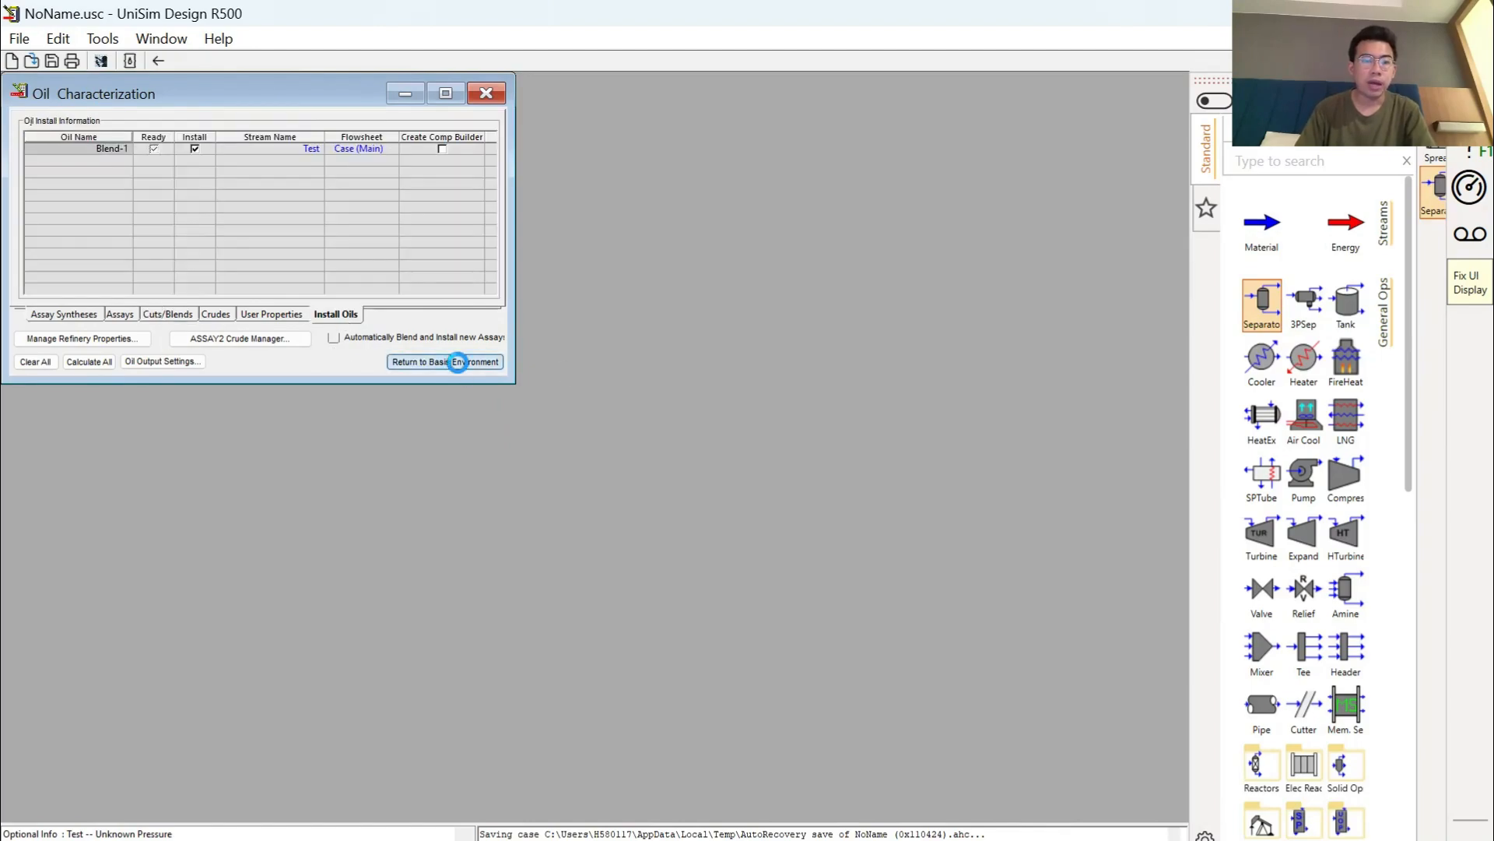
left_click(457, 334)
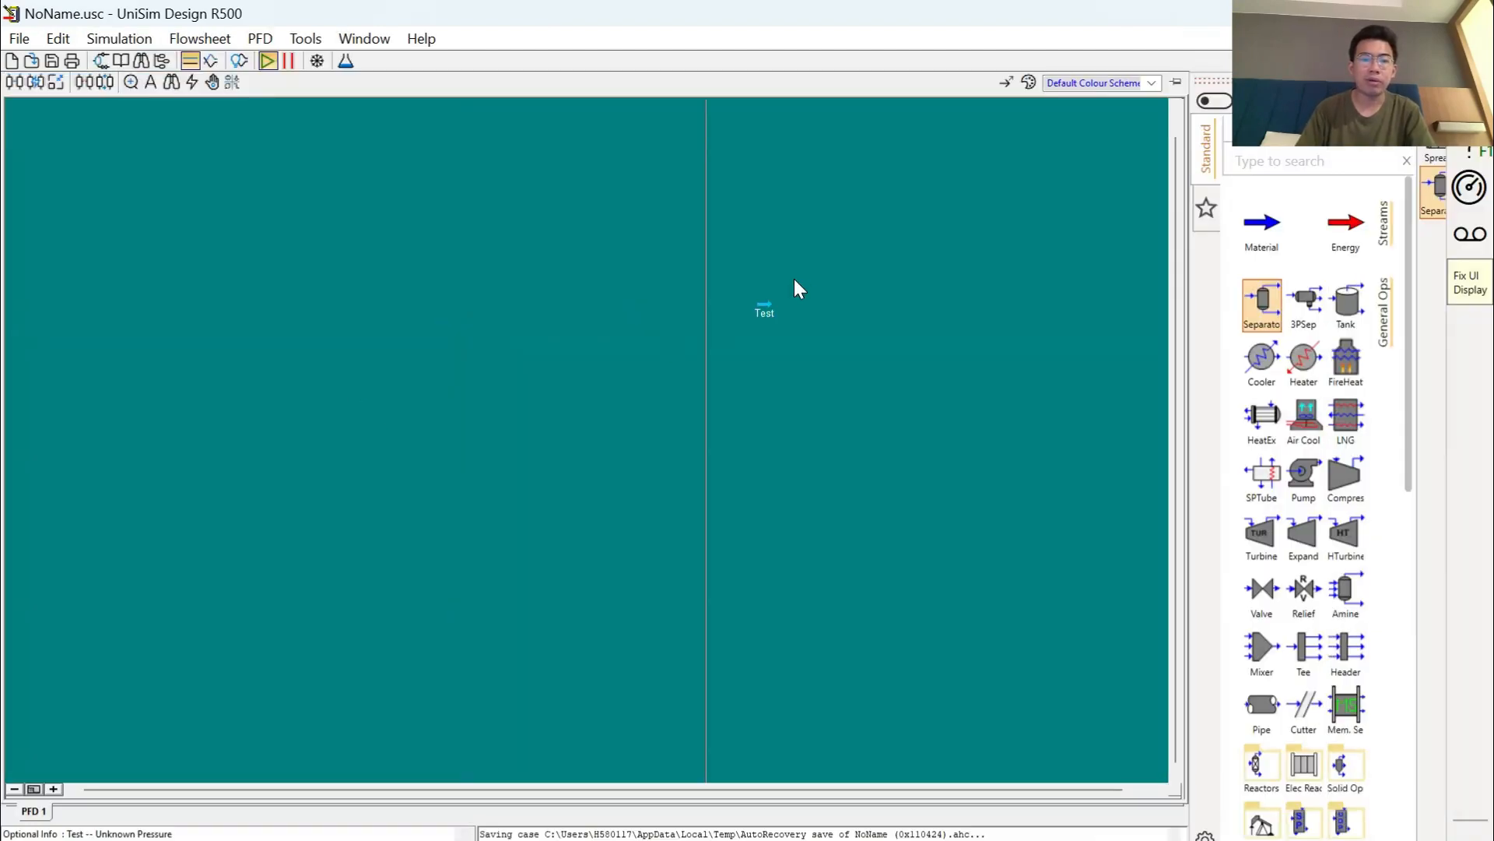
Move the Test stream nearer the middle of the flowsheet and review its component mole fractions
left_click_drag(764, 314, 528, 296)
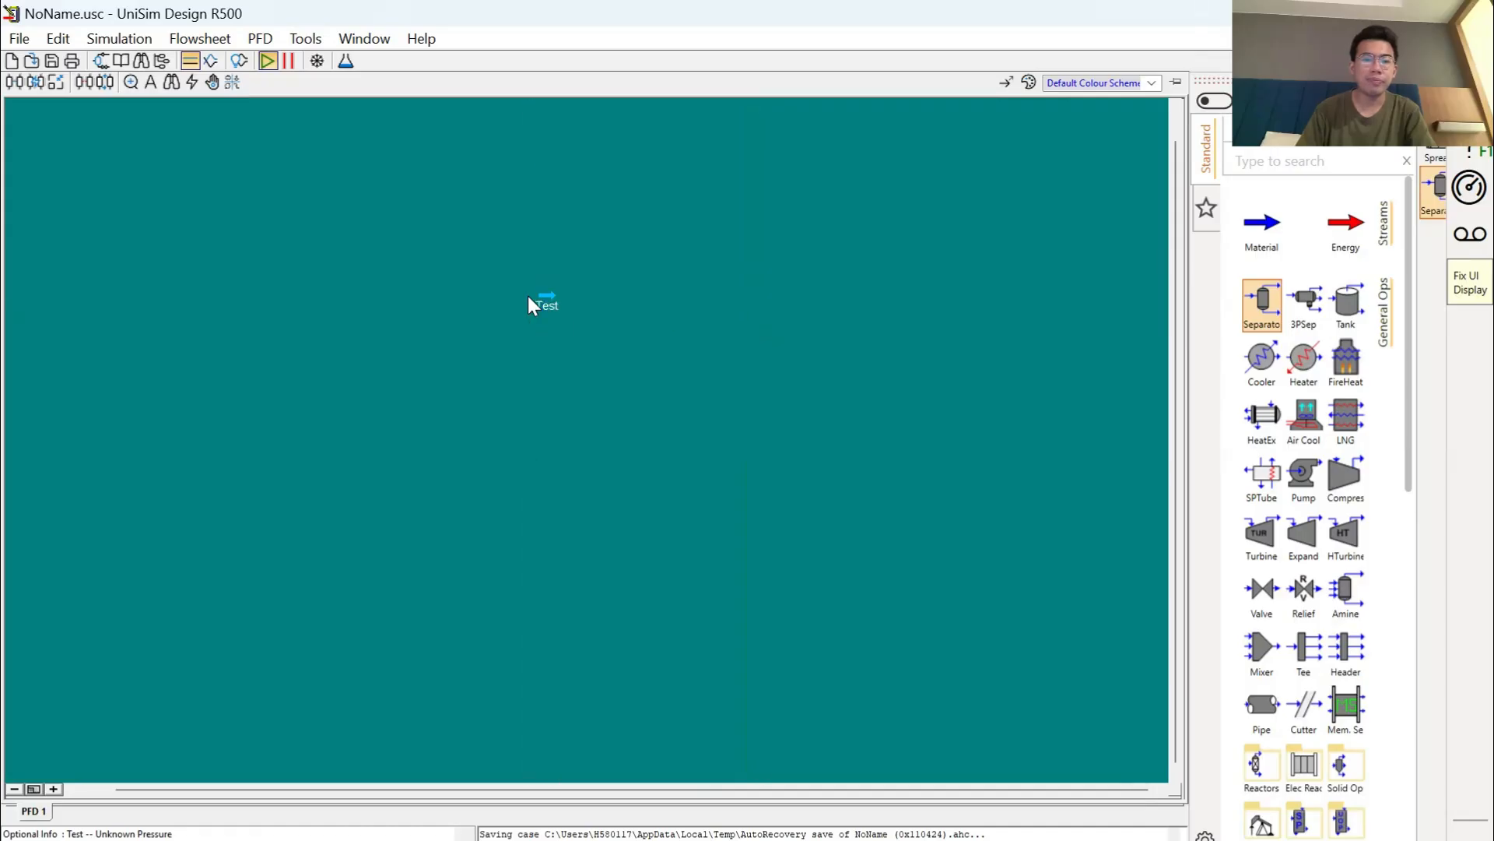
double_click(548, 303)
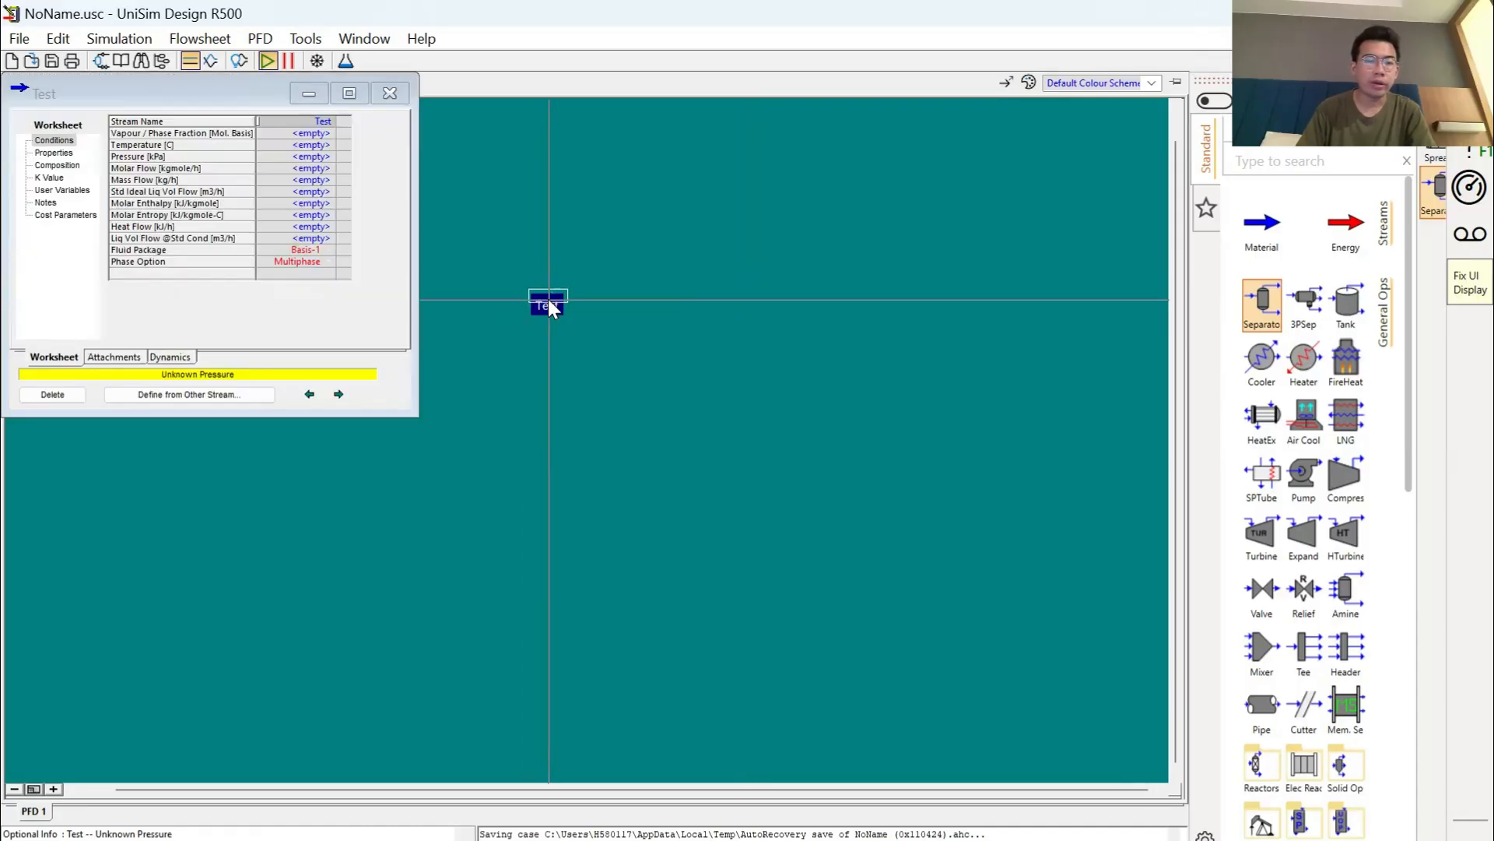
left_click(57, 165)
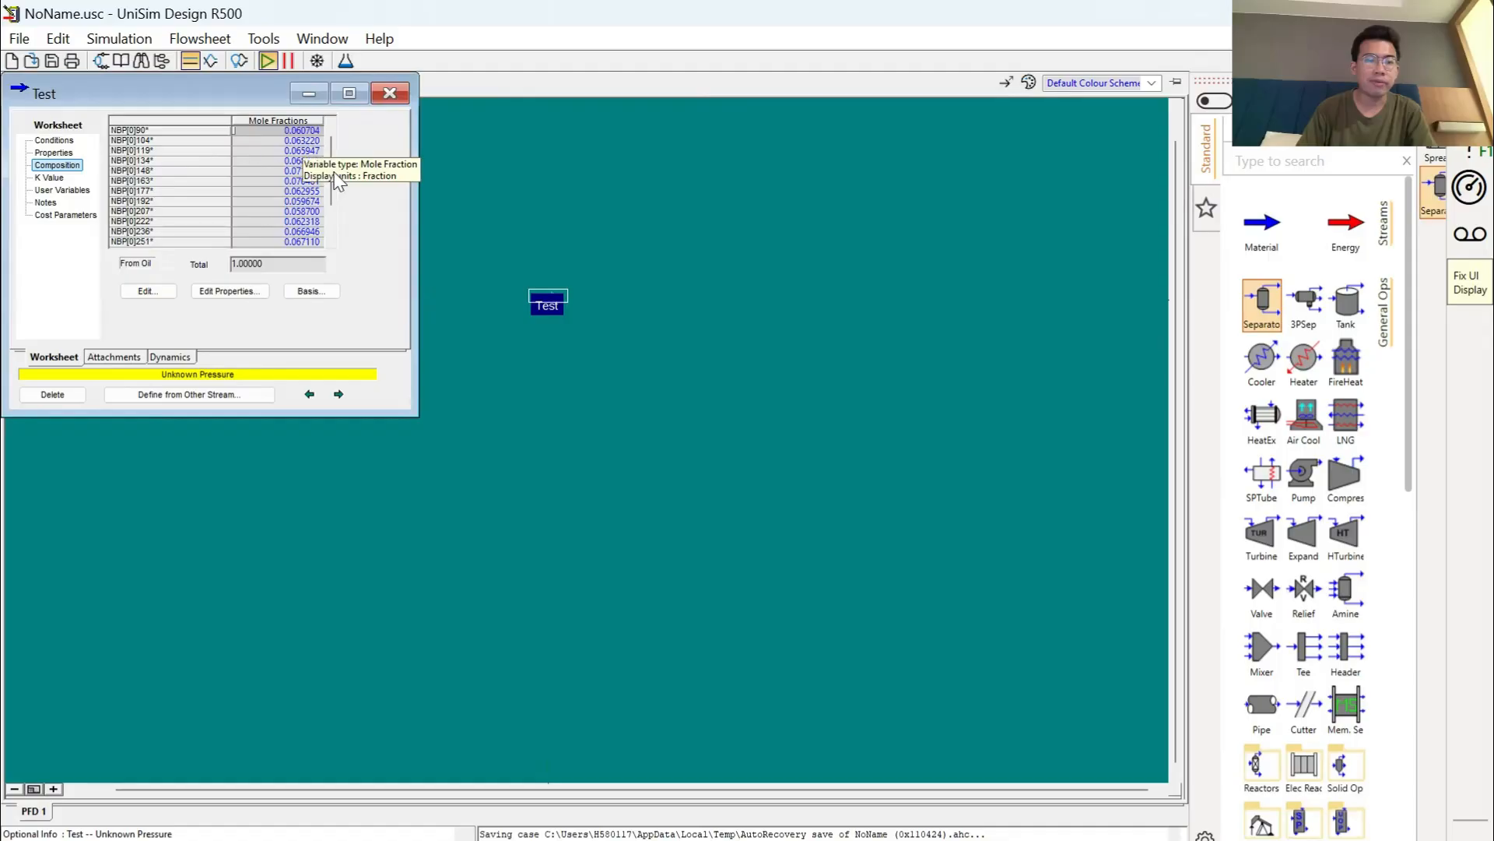
left_click(315, 131)
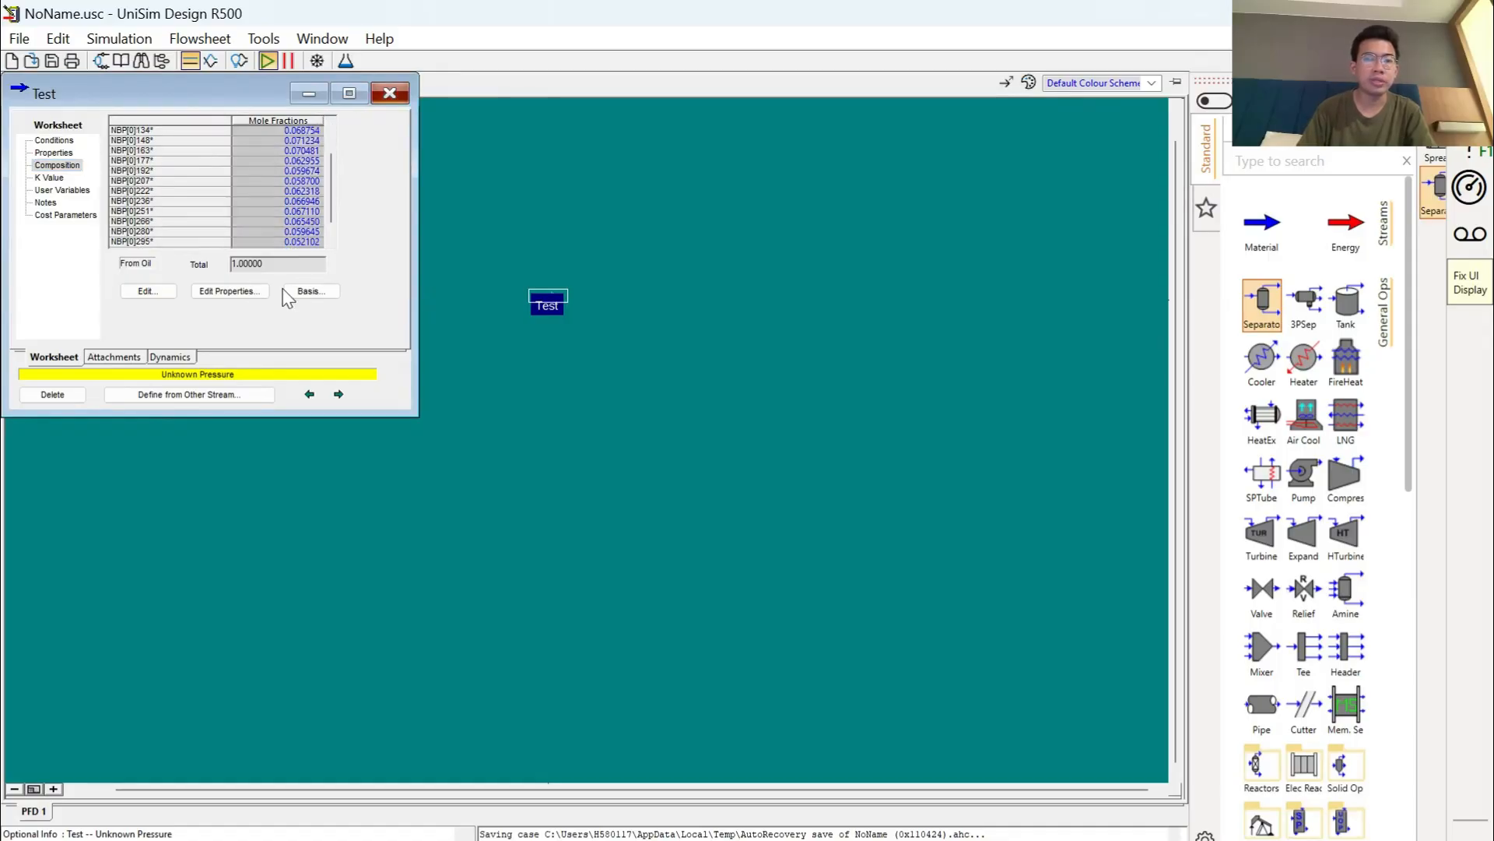
left_click(389, 94)
Set the Test stream's pressure to 101.3 kPa and its mass flow to 1000 kg/h
double_click(545, 304)
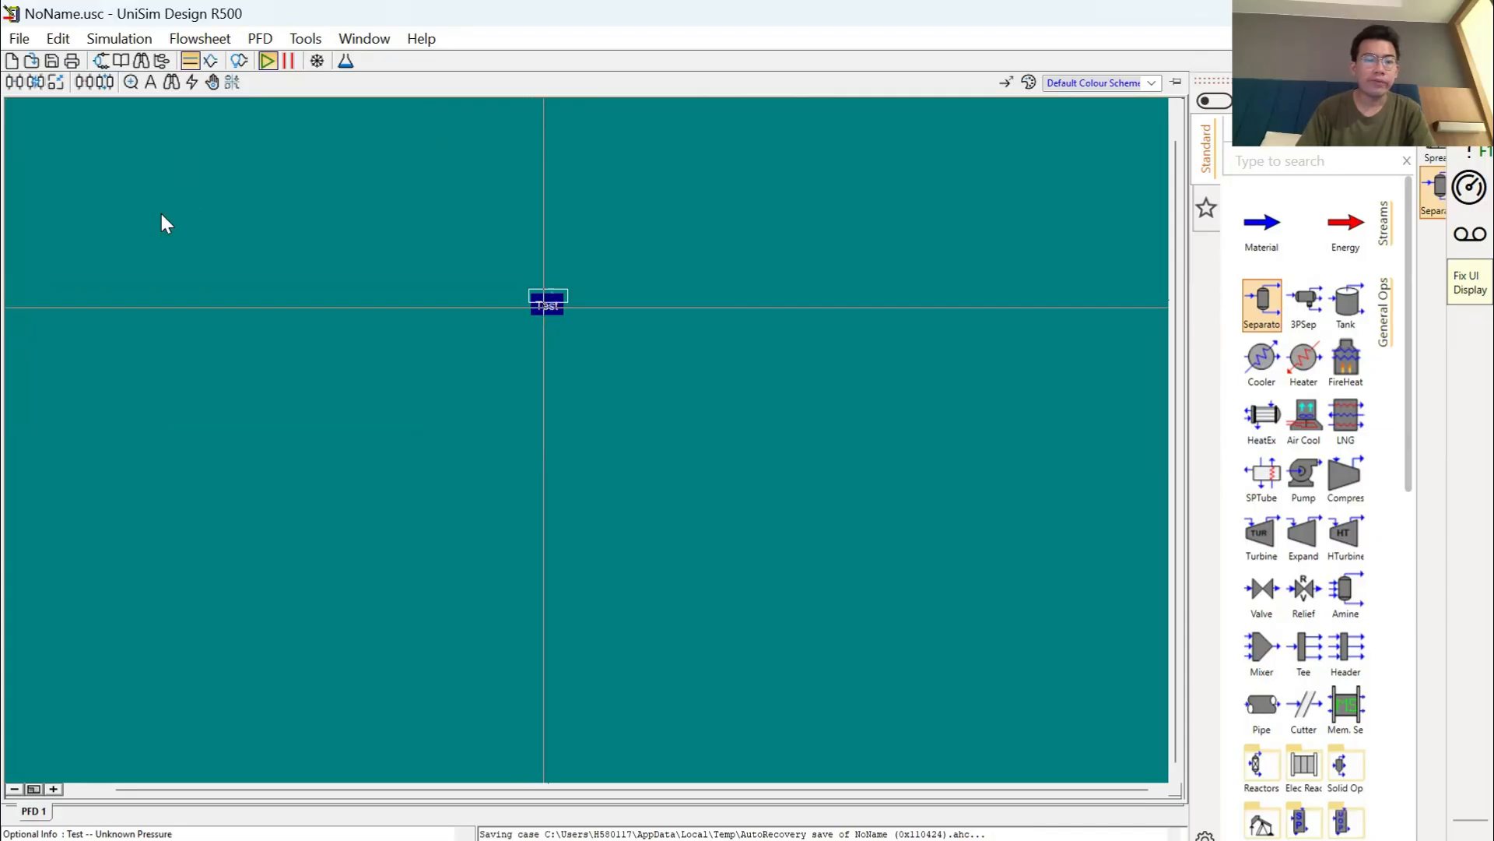
left_click(319, 173)
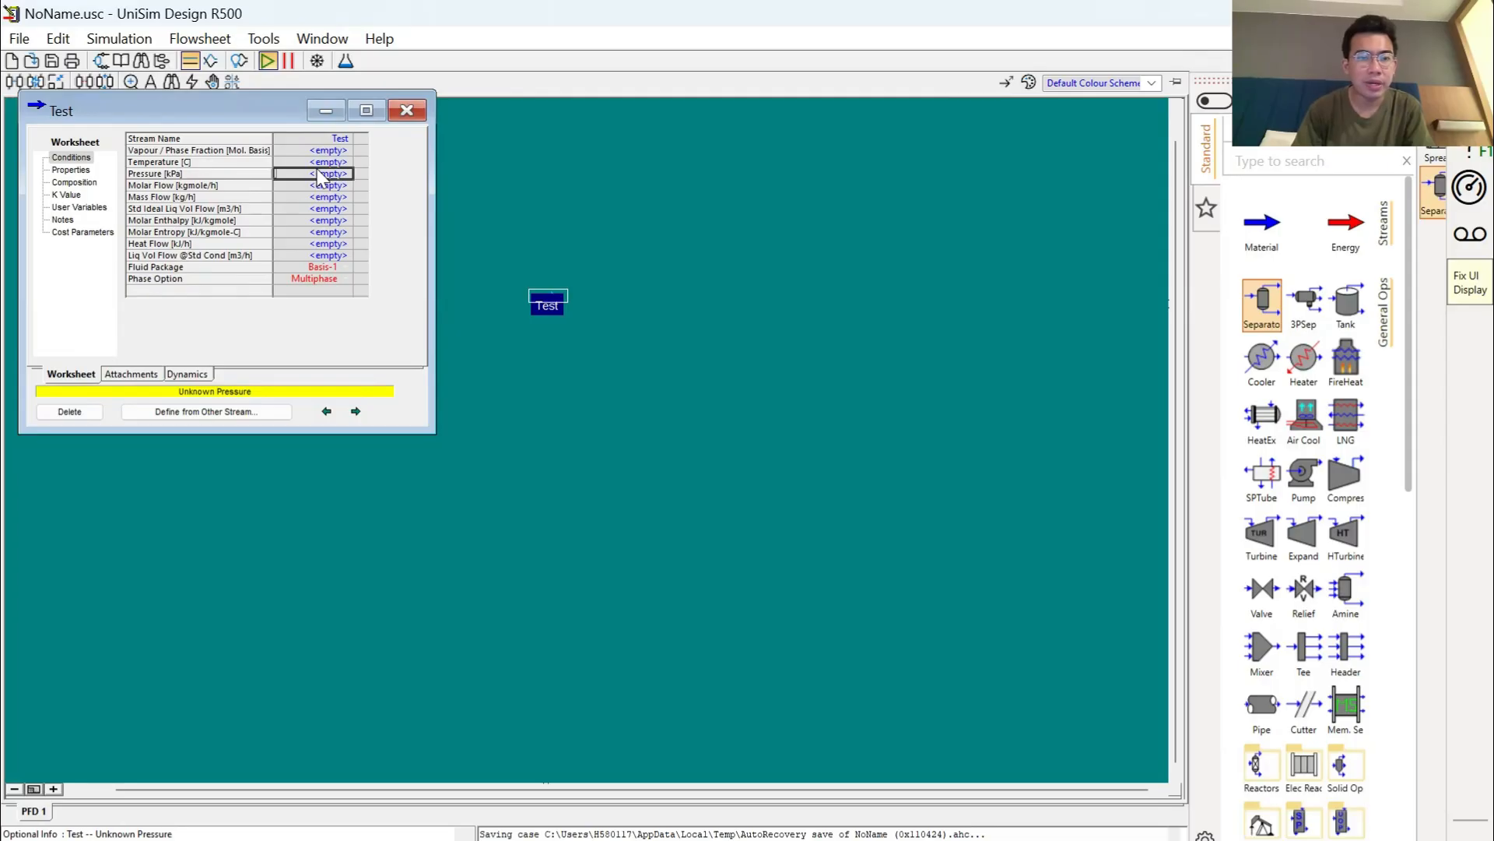
type("101.3")
key("Return")
type("1000")
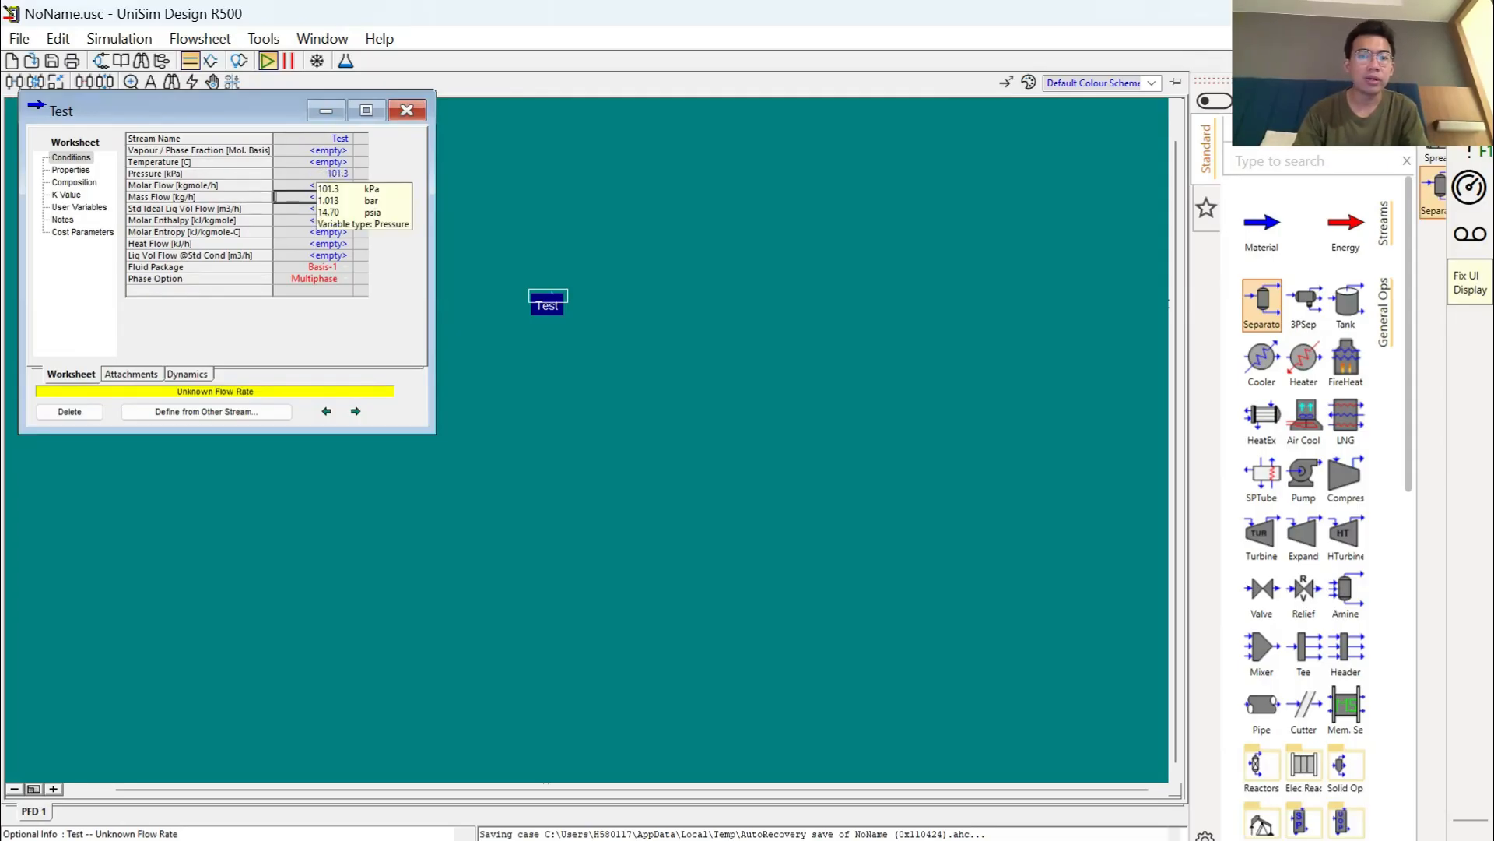
key("Return")
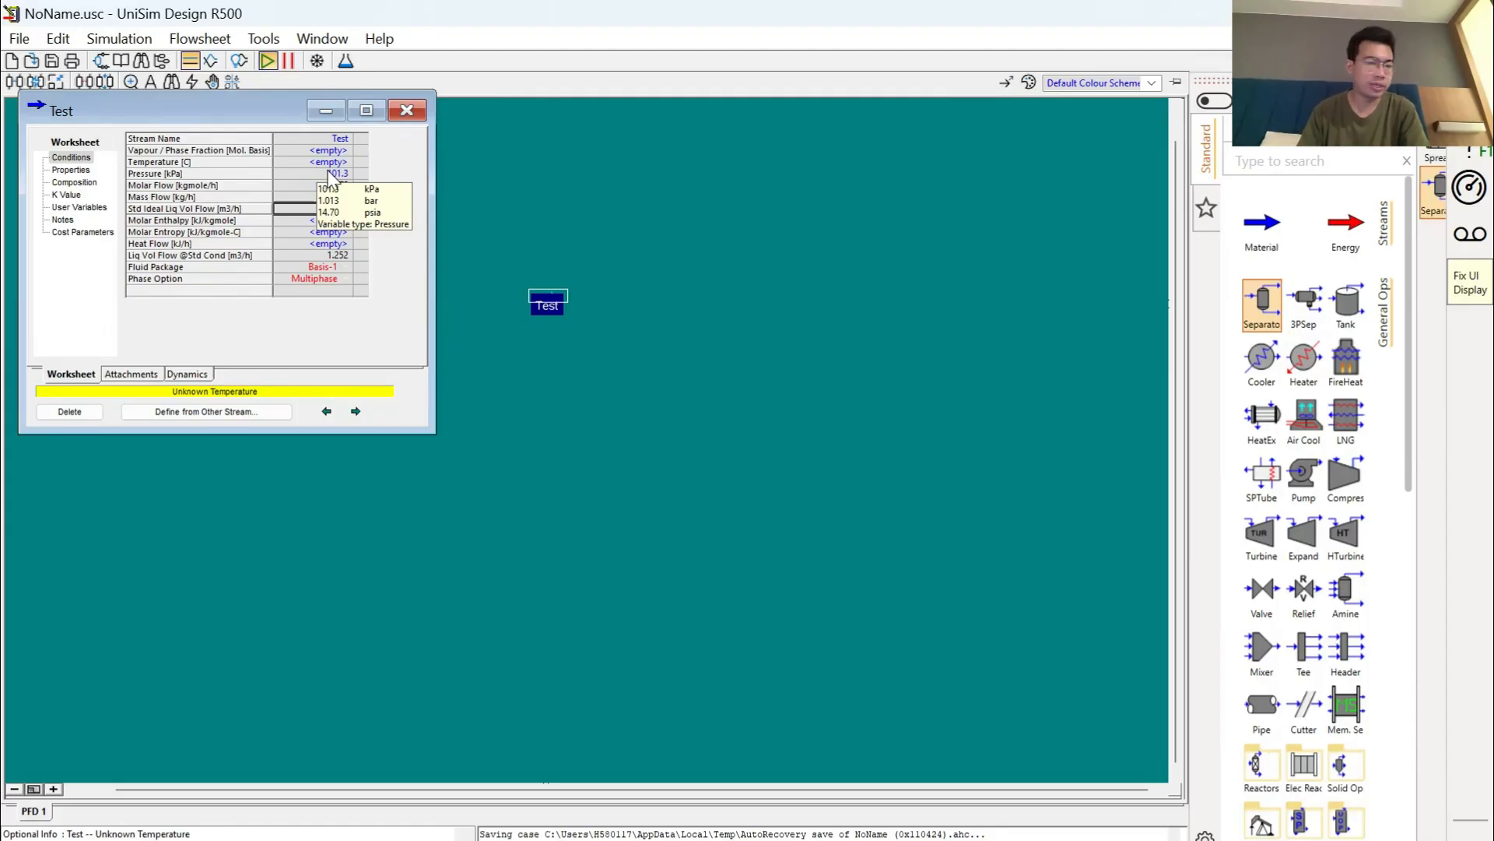
Try a vapour fraction of 0 for the Test stream and clear the value again
left_click(314, 164)
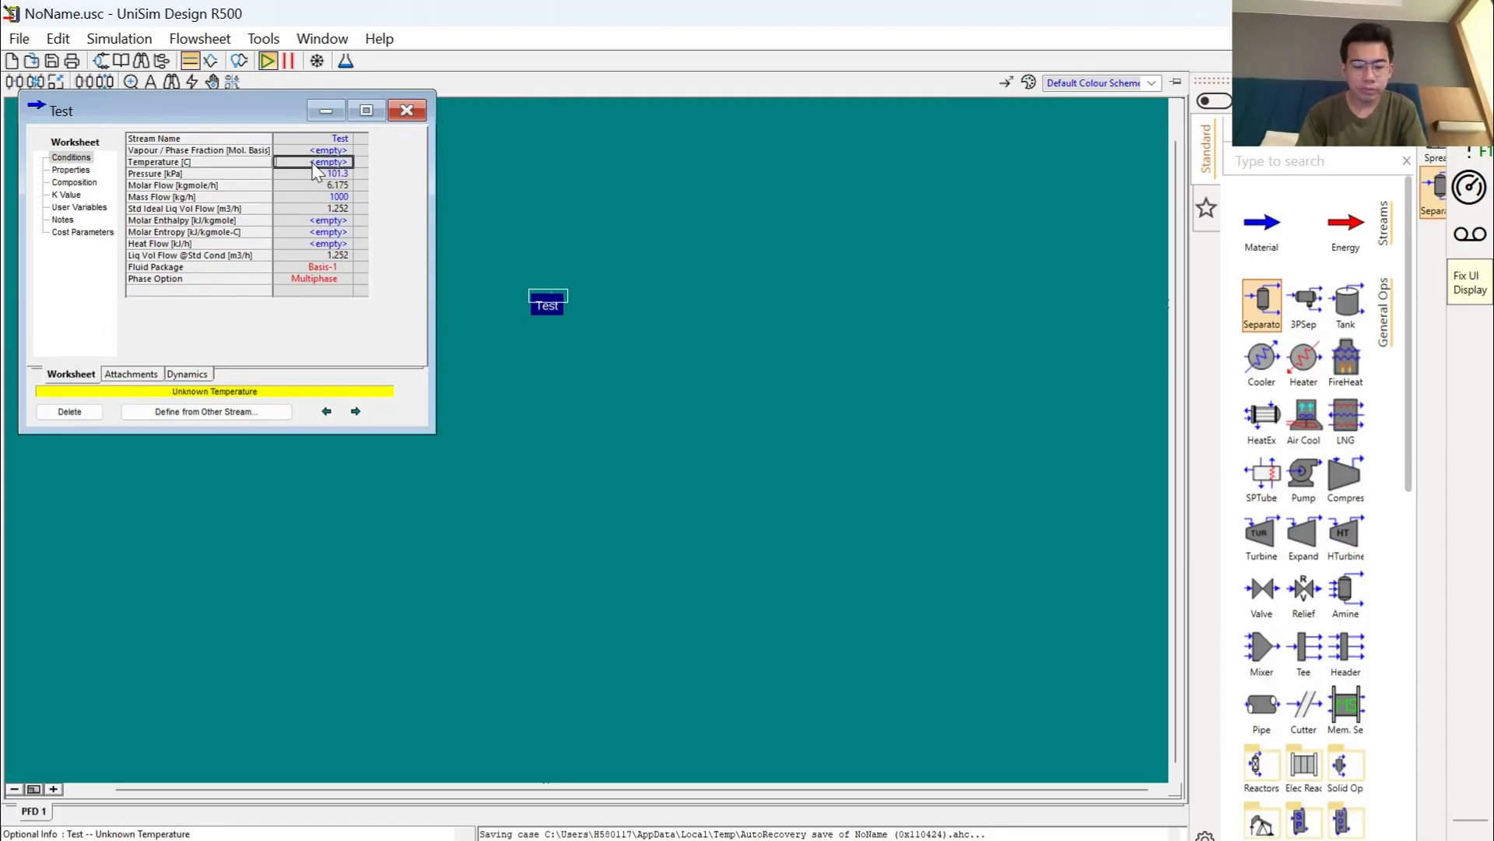
key("Up")
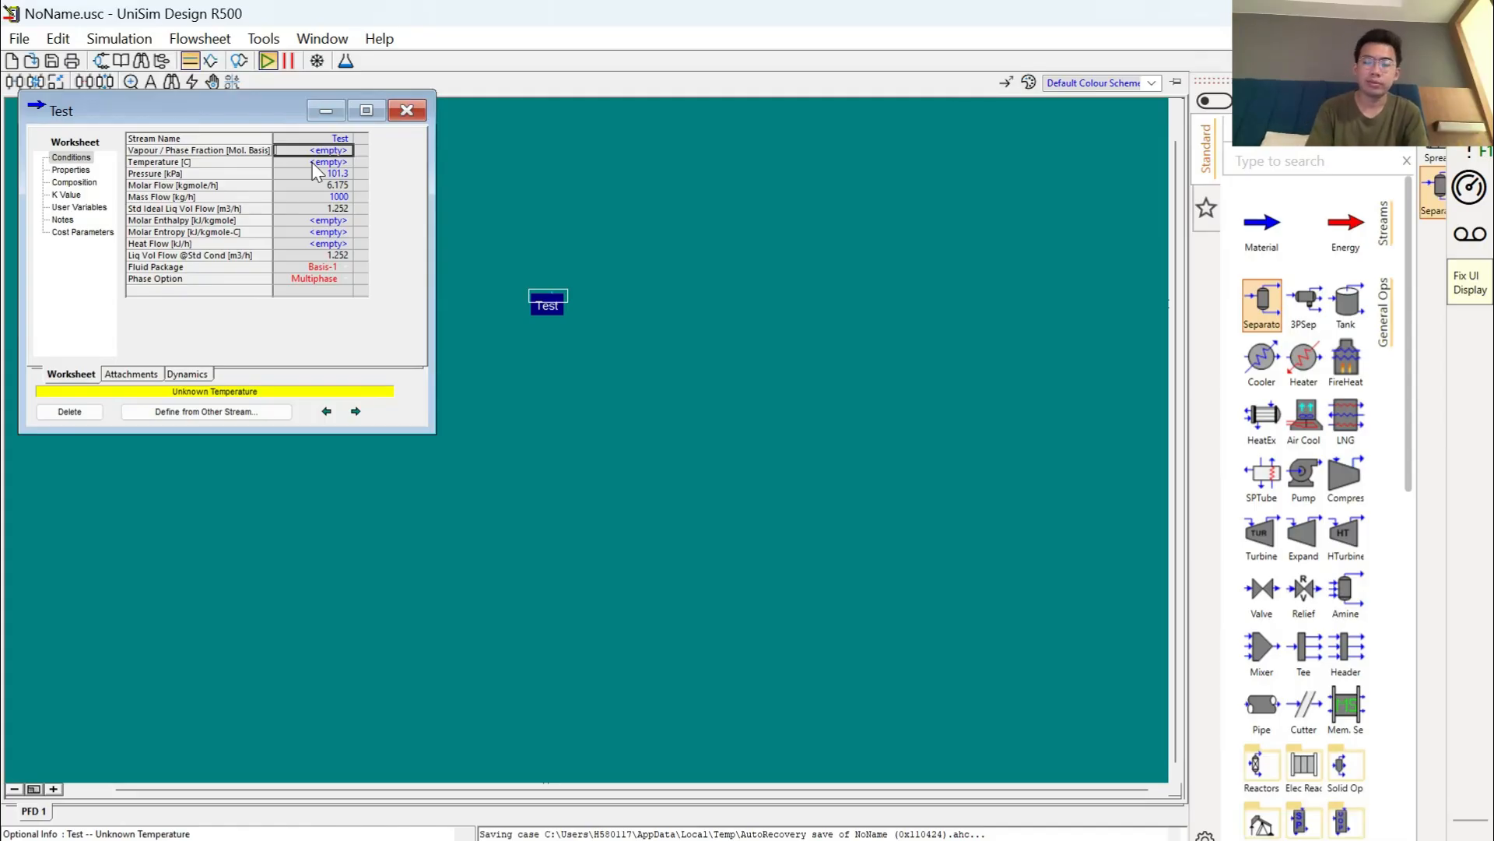
type("0")
key("Return")
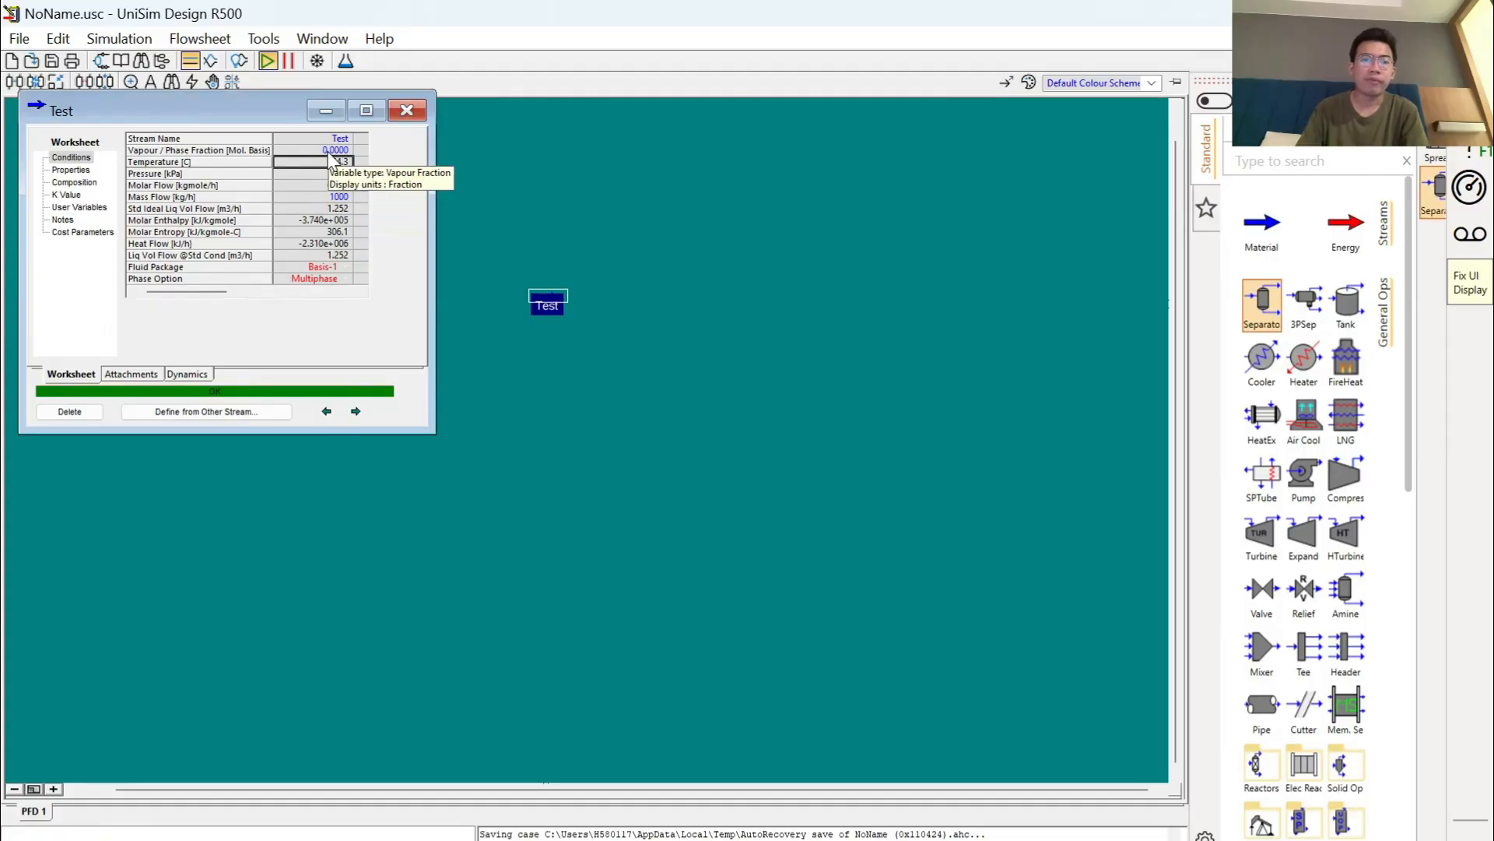
left_click(328, 151)
key("Delete")
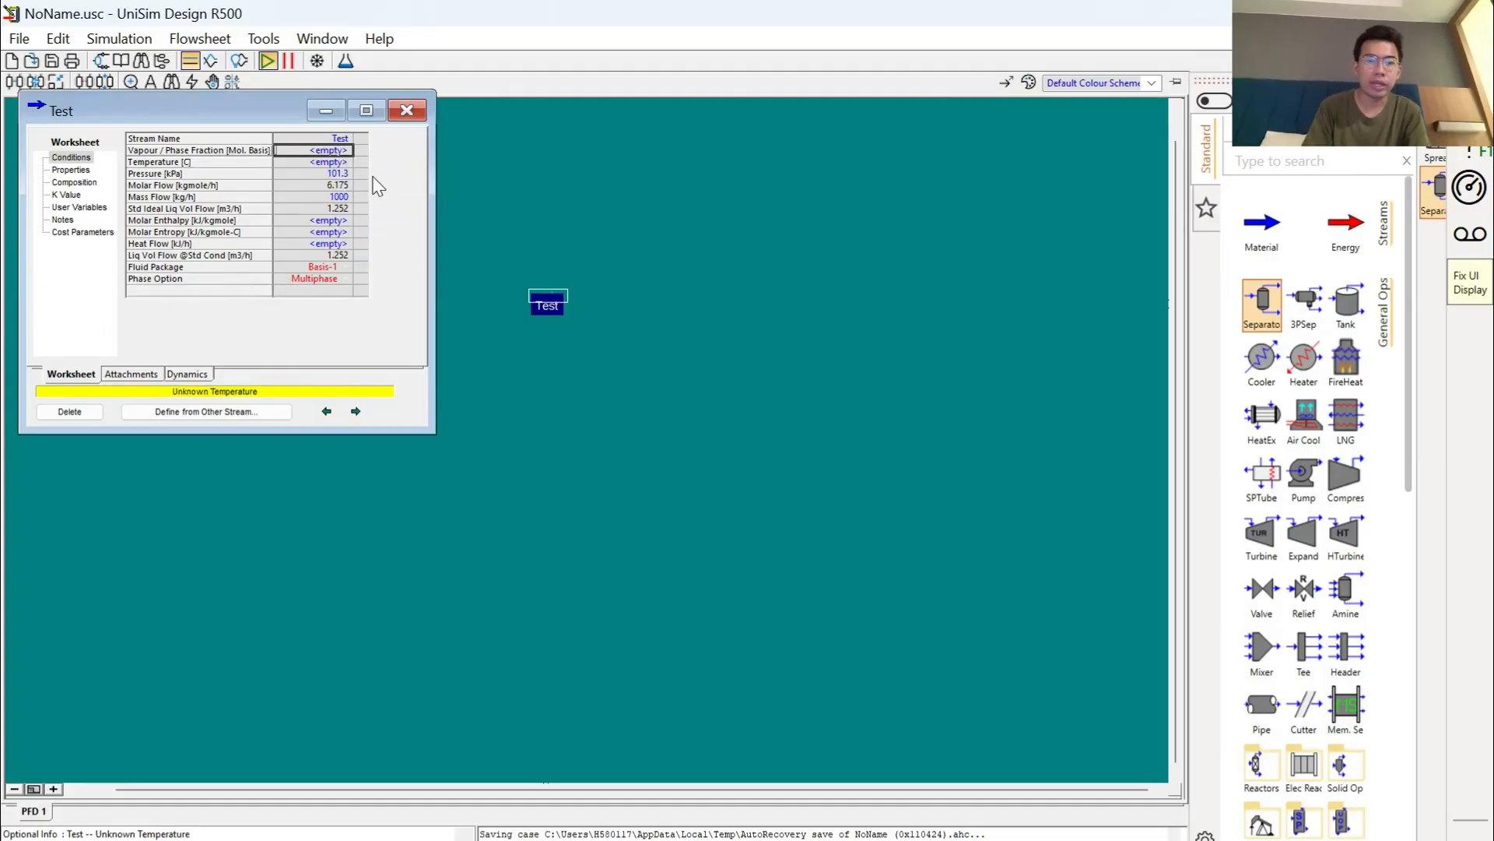
Set the Test stream's temperature to 180 °C and close its properties
key("Down")
type("180")
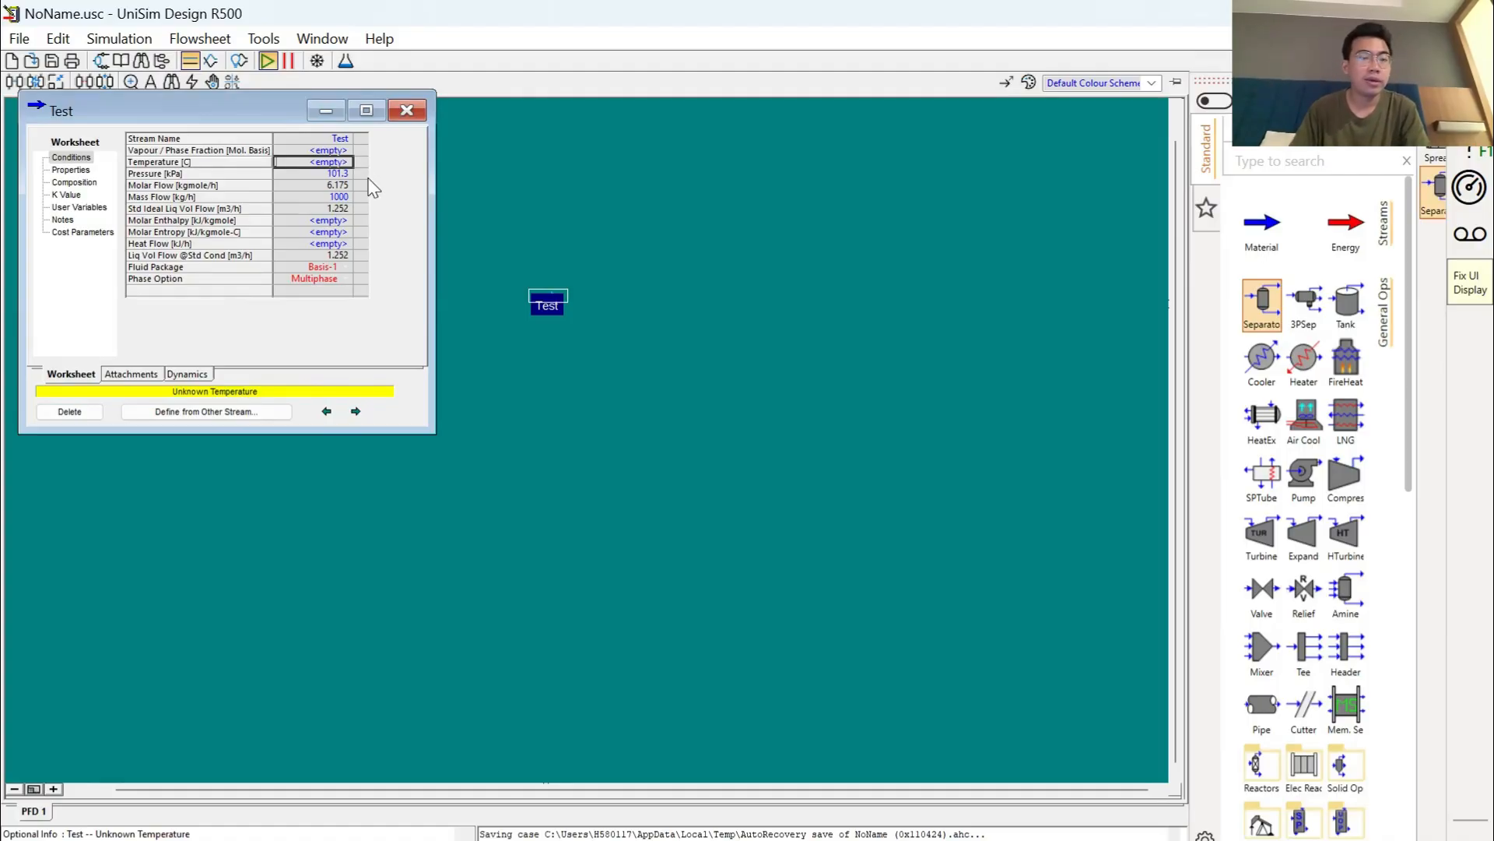
key("Return")
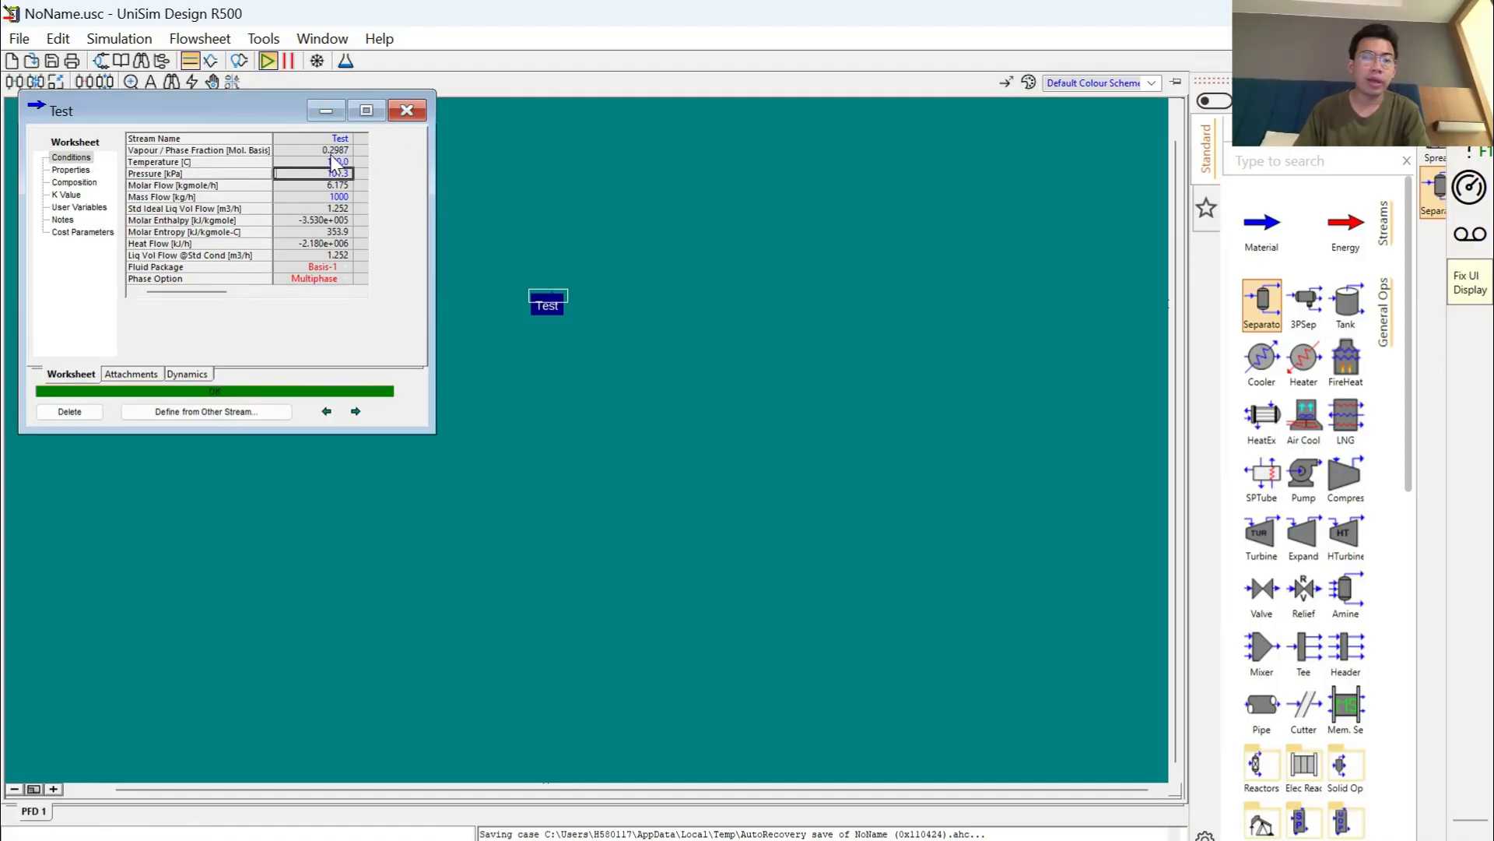
left_click(407, 110)
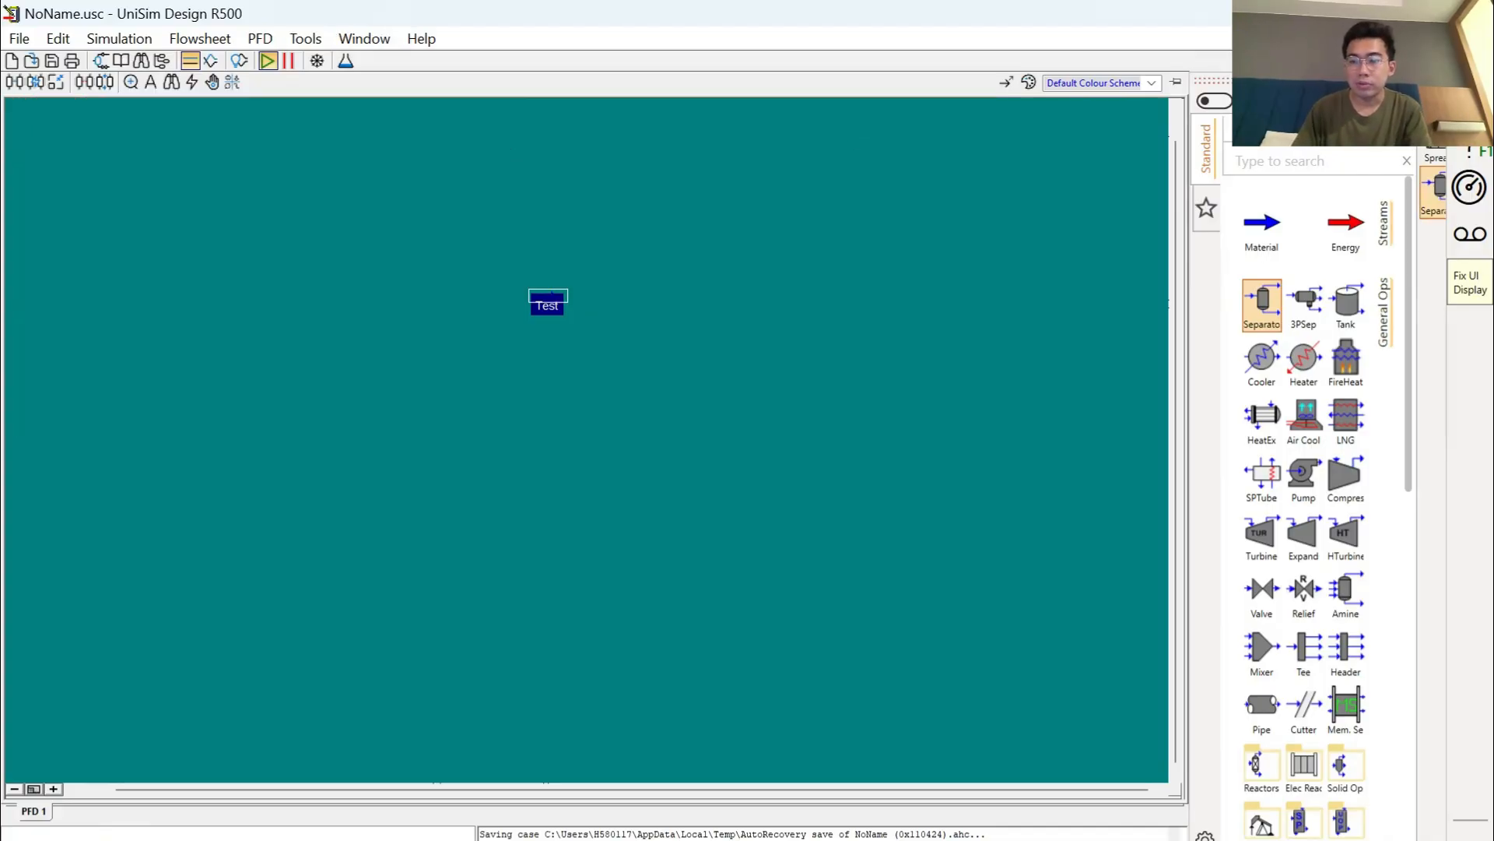
Place a separator beside the Test stream on the flowsheet and connect Test as its feed
left_click(1261, 303)
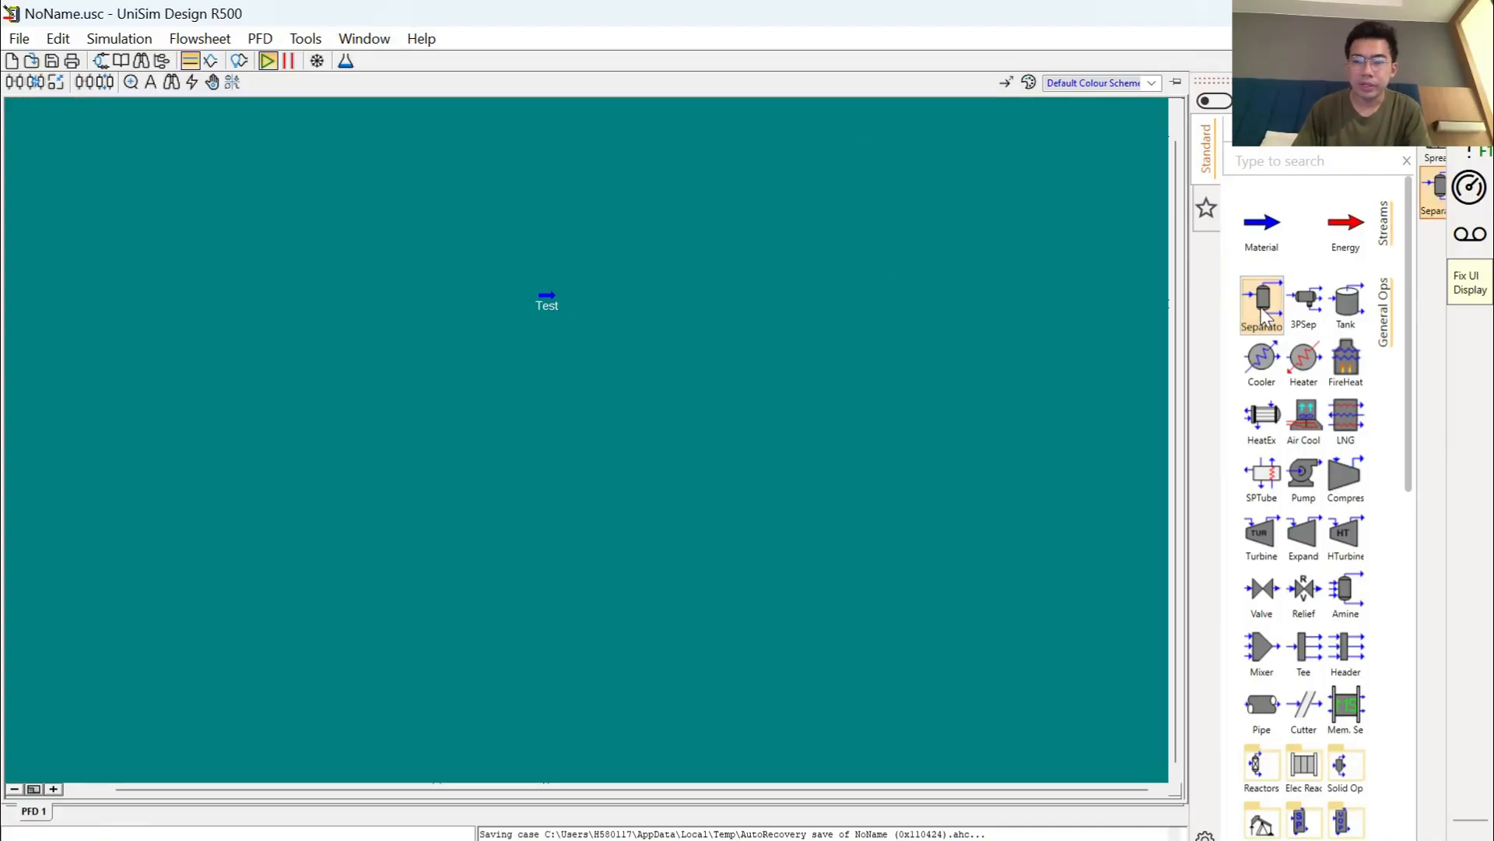
left_click(600, 362)
key("ctrl")
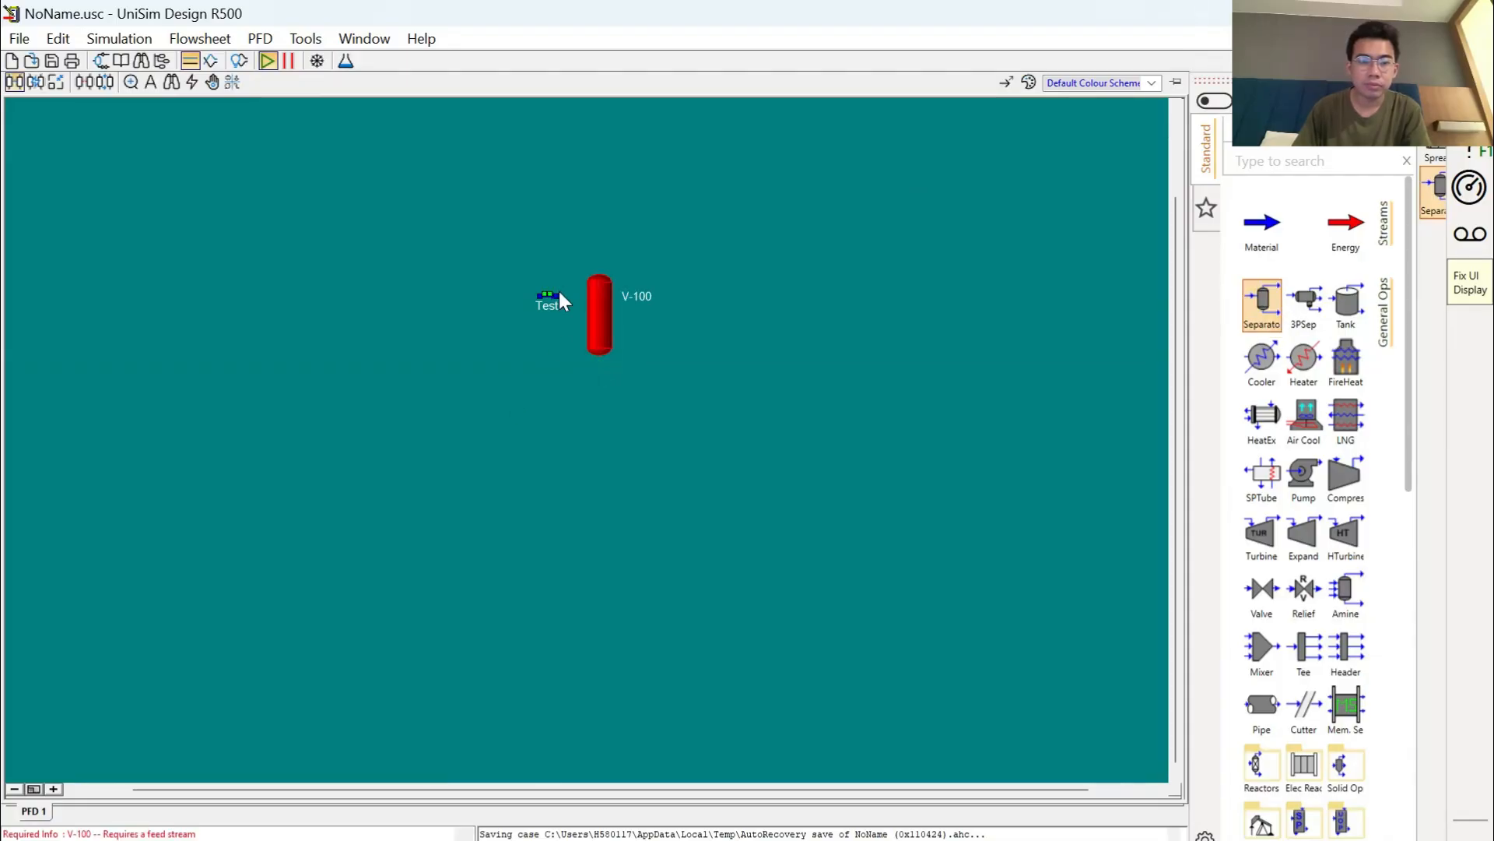
left_click_drag(555, 295, 627, 306)
Define the separator's vapour outlet stream as Vap and its liquid outlet stream as Liq
double_click(629, 306)
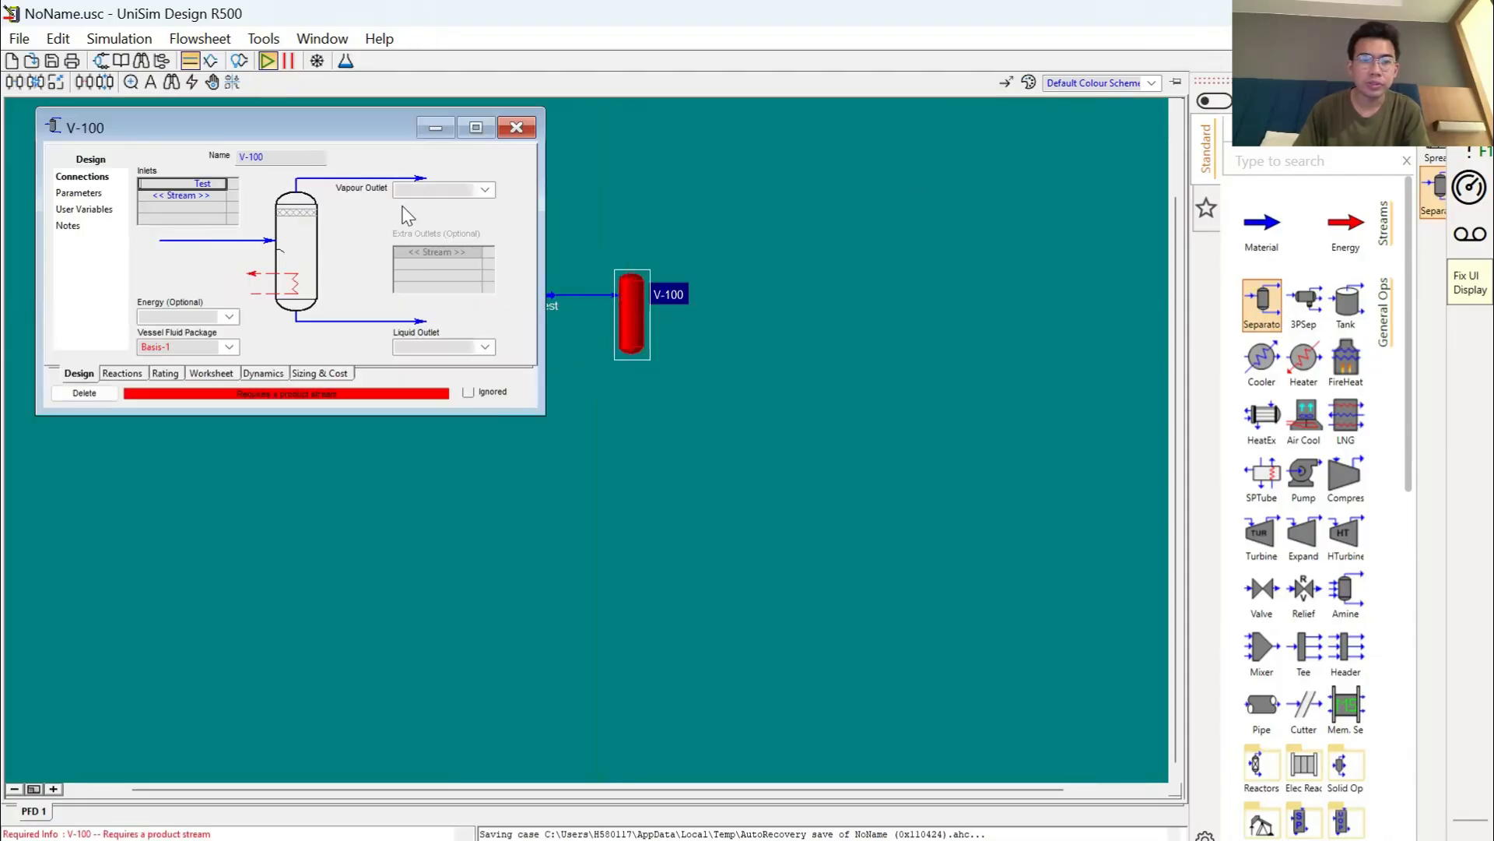
left_click(405, 190)
type("Vap")
key("Return")
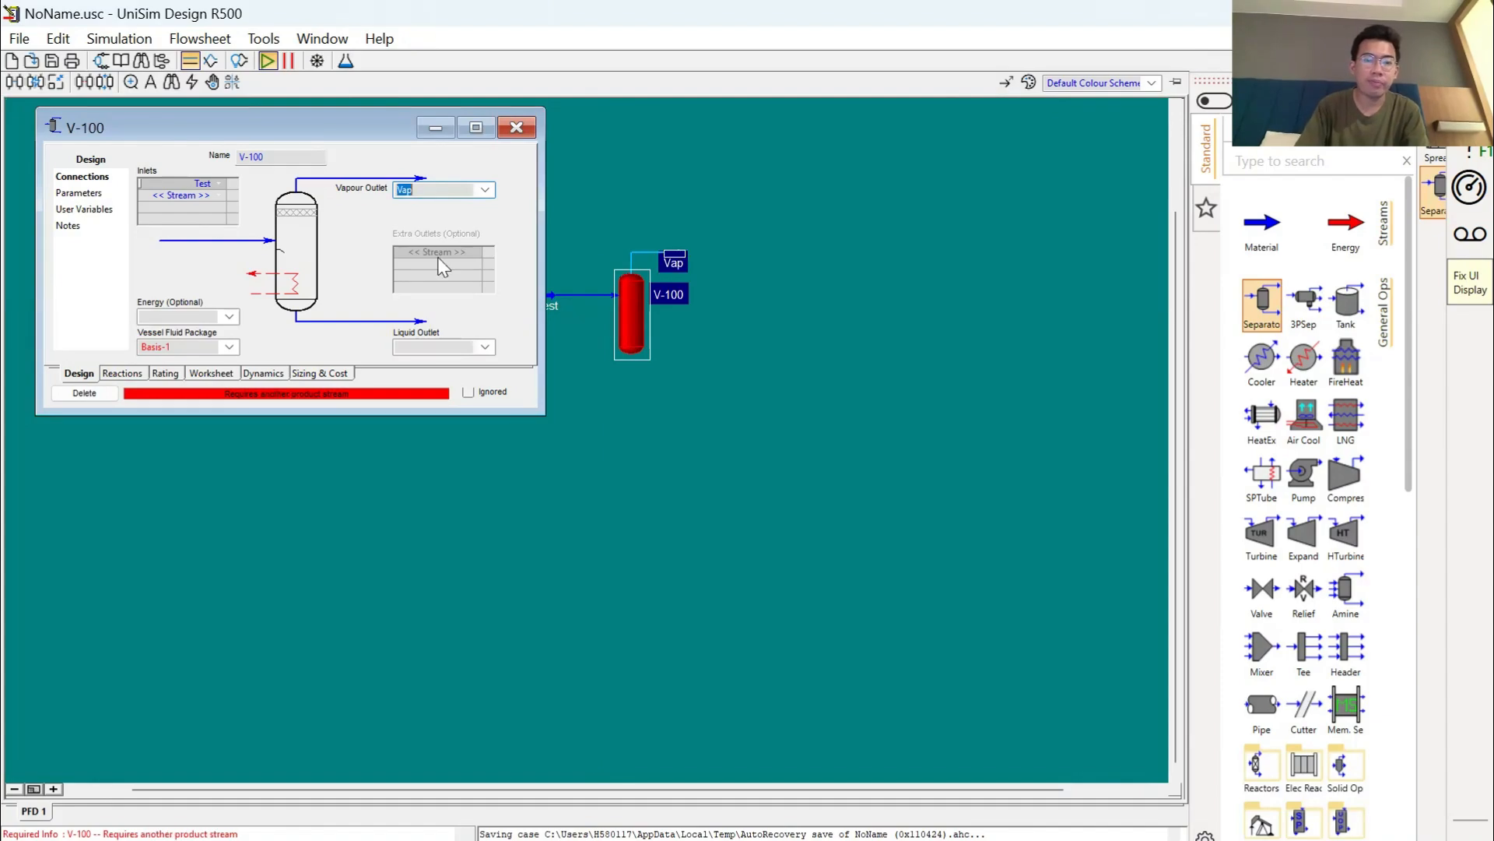
left_click(427, 348)
type("Liq")
key("Return")
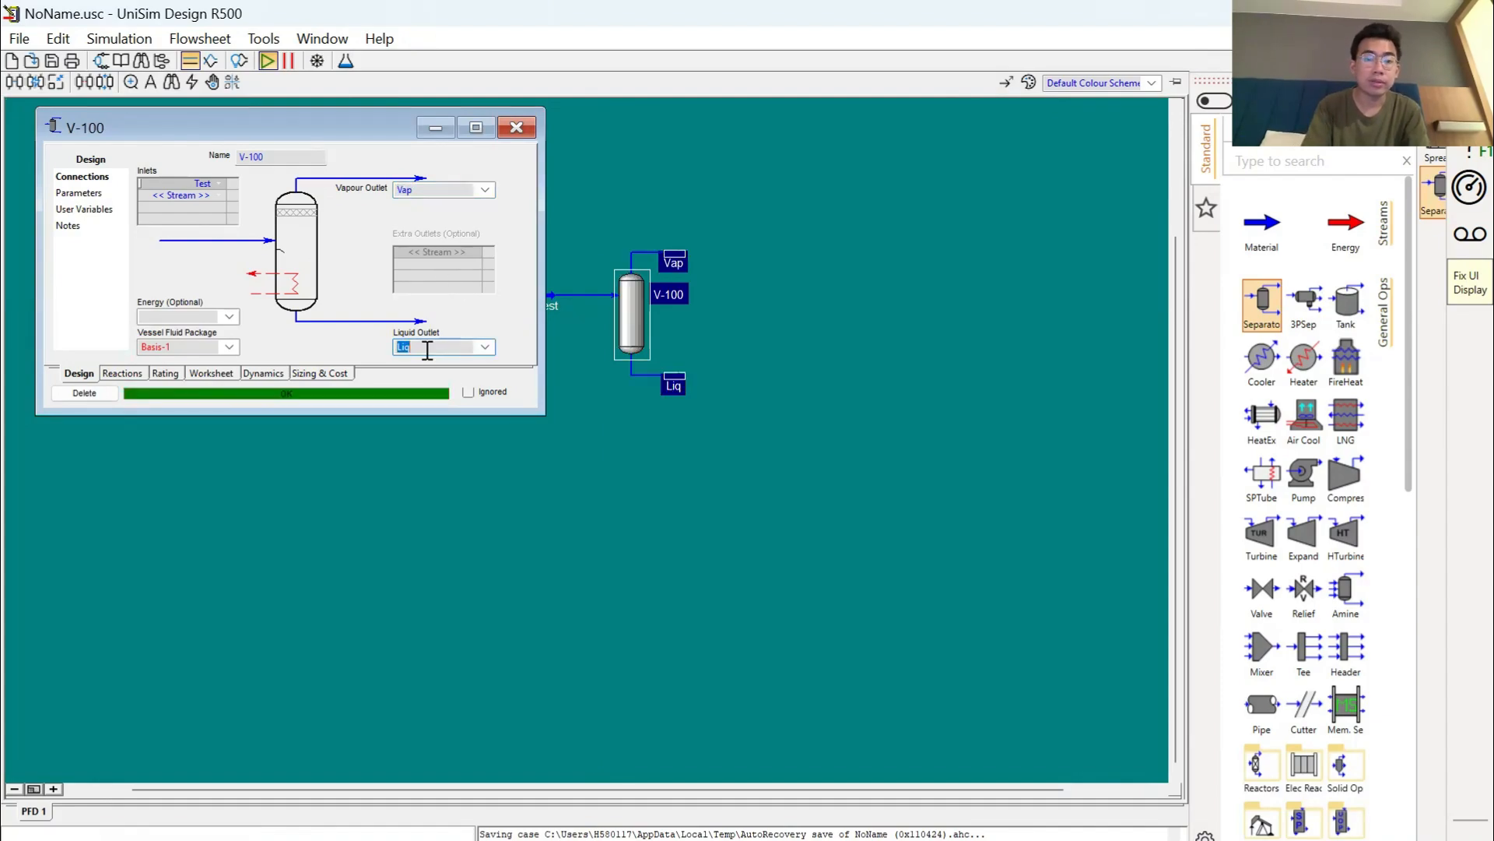
left_click(534, 130)
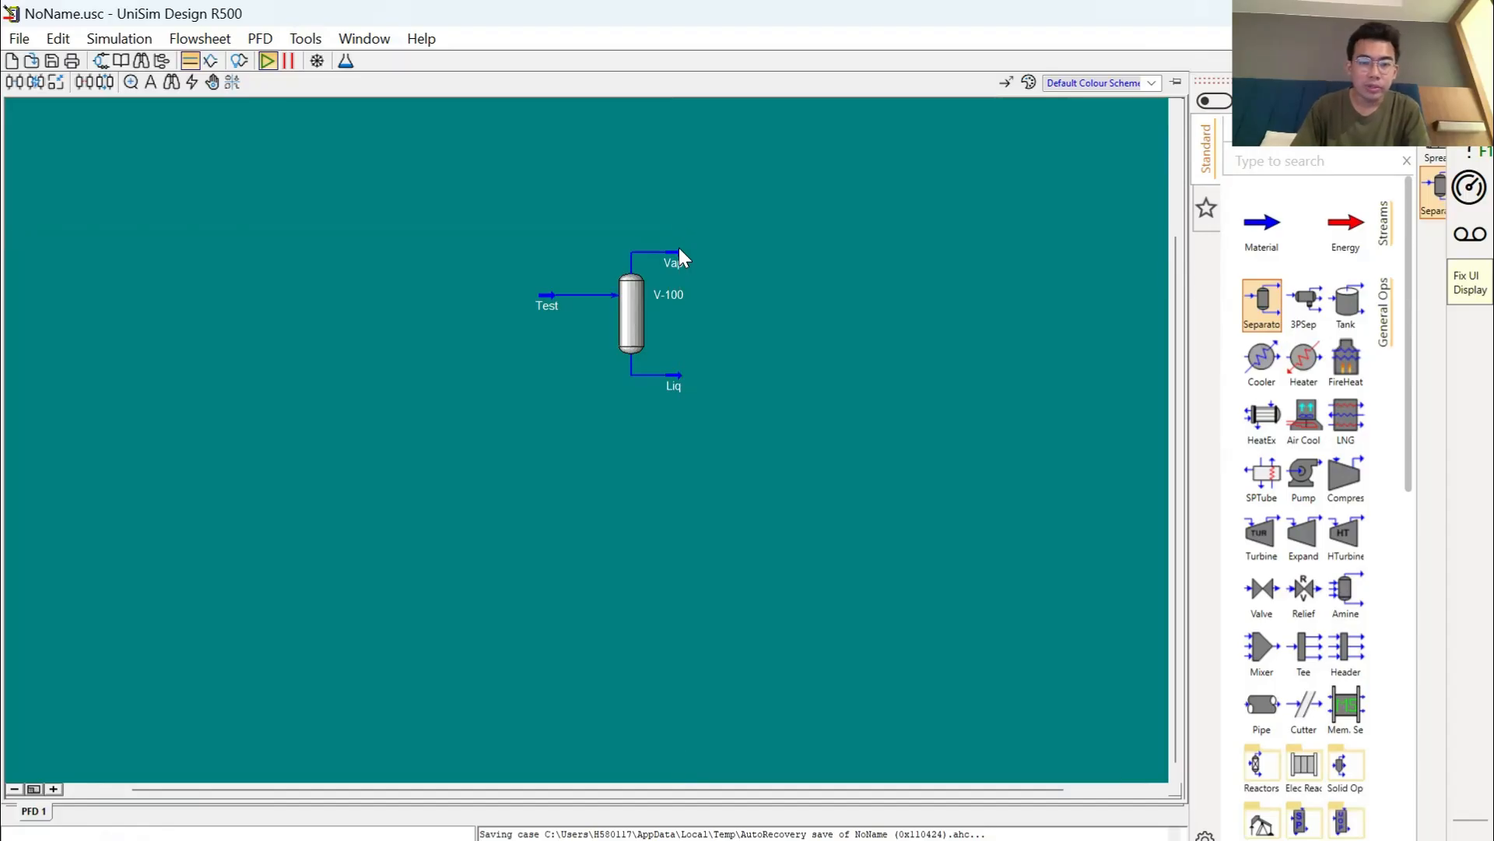
Shift the Vap and Liq outlet streams slightly away from the separator to tidy the flowsheet
left_click(677, 249)
left_click(689, 384)
left_click_drag(677, 373, 688, 384)
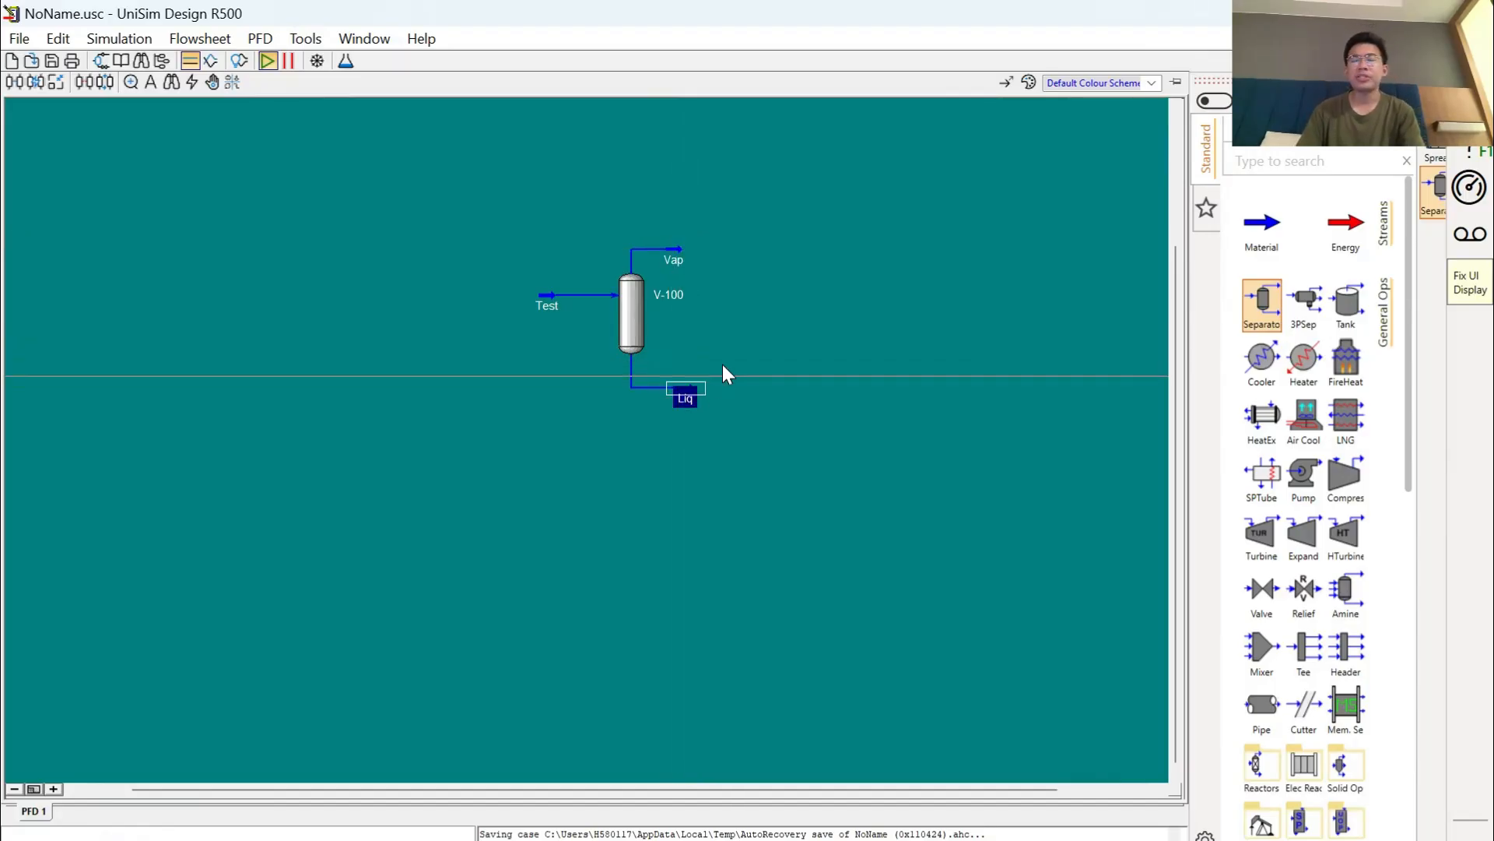
left_click(722, 364)
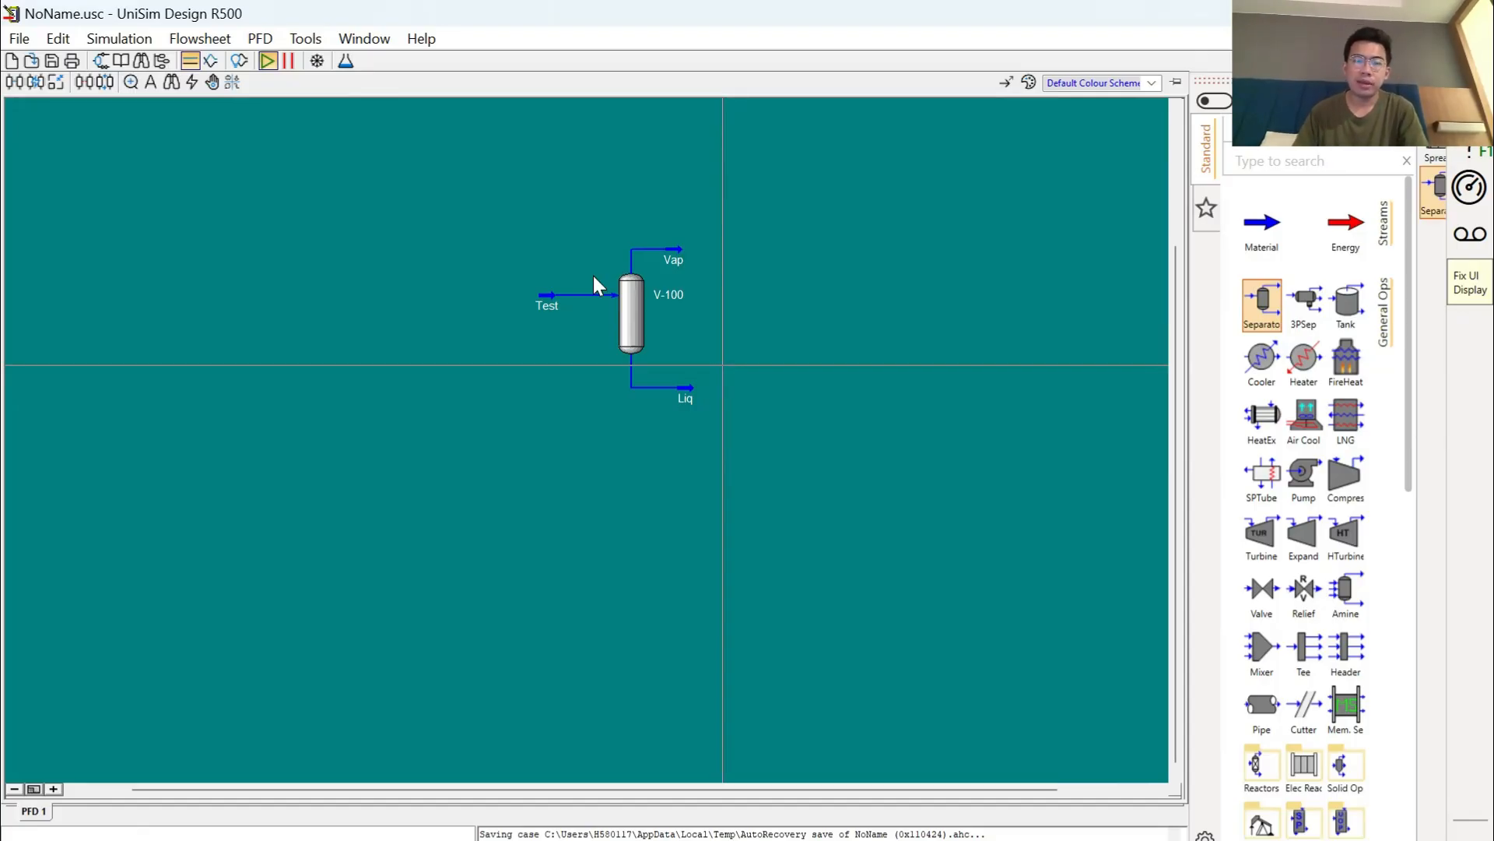
Open the Test stream's properties, and open the definition of Assay-1 in the oil environment
double_click(547, 304)
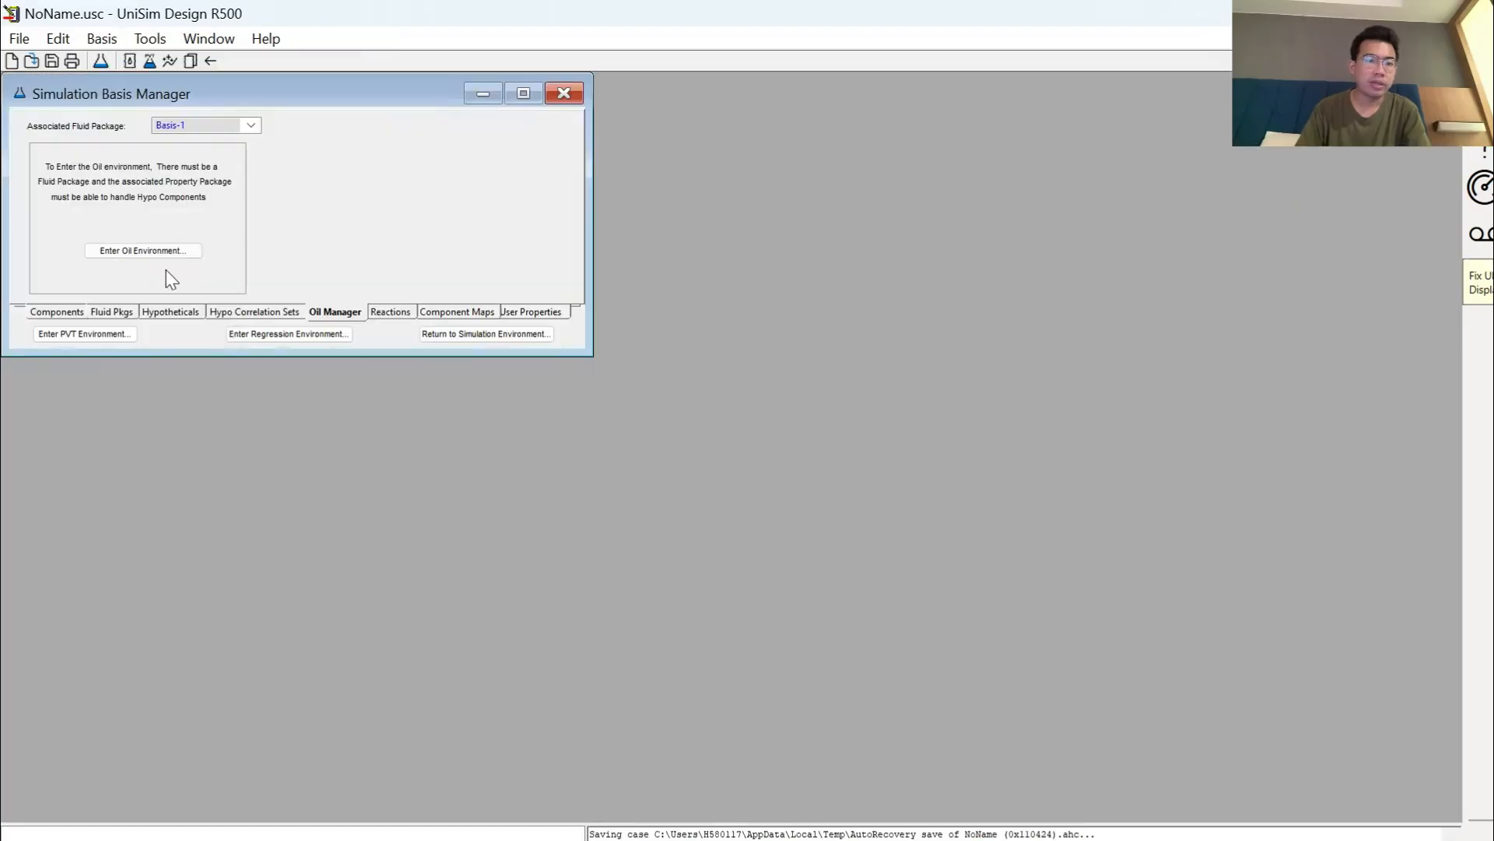
left_click(166, 253)
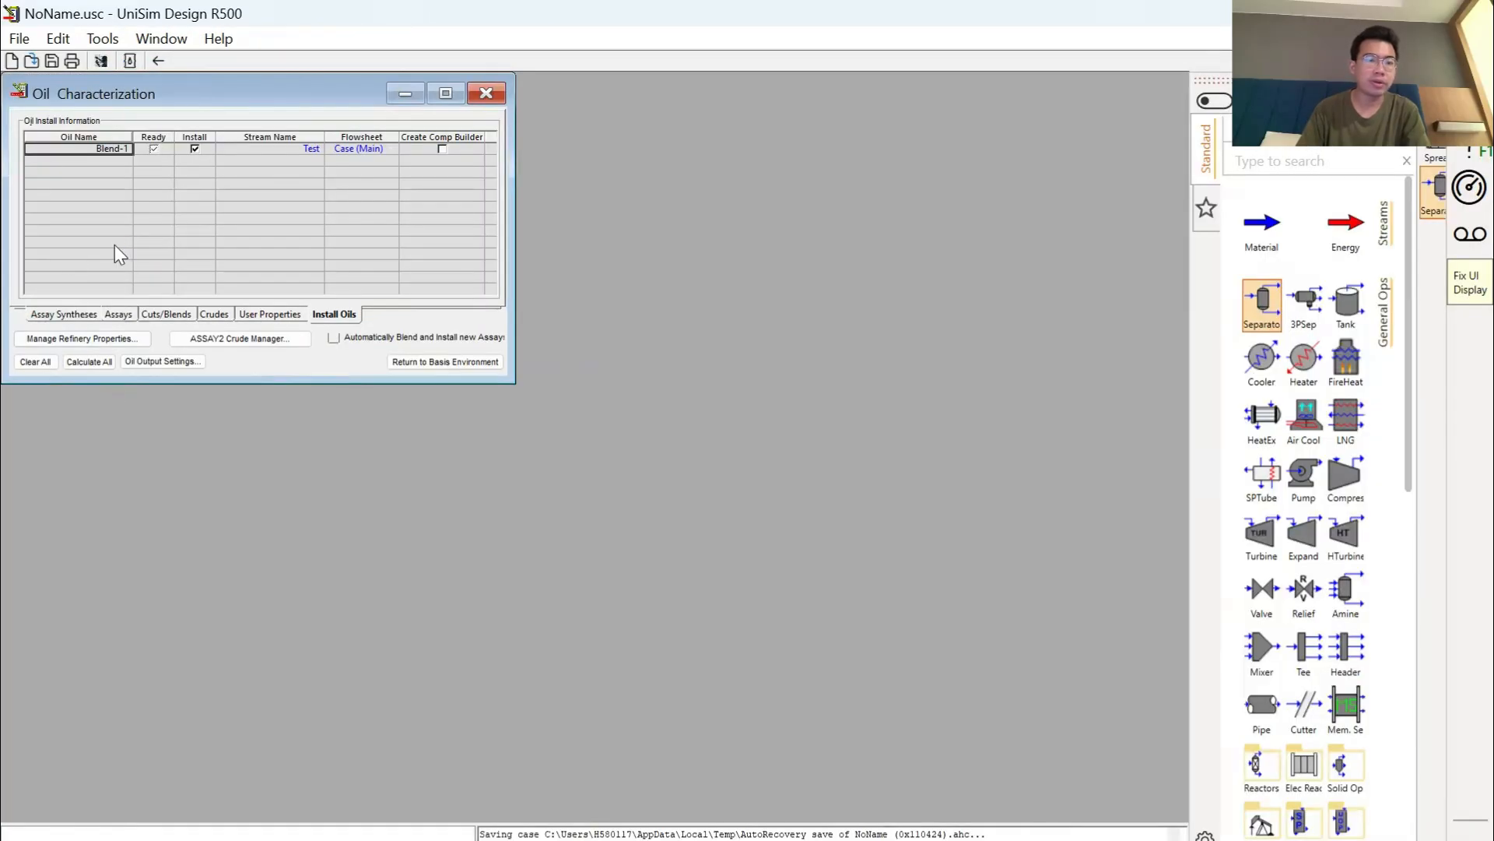
left_click(74, 315)
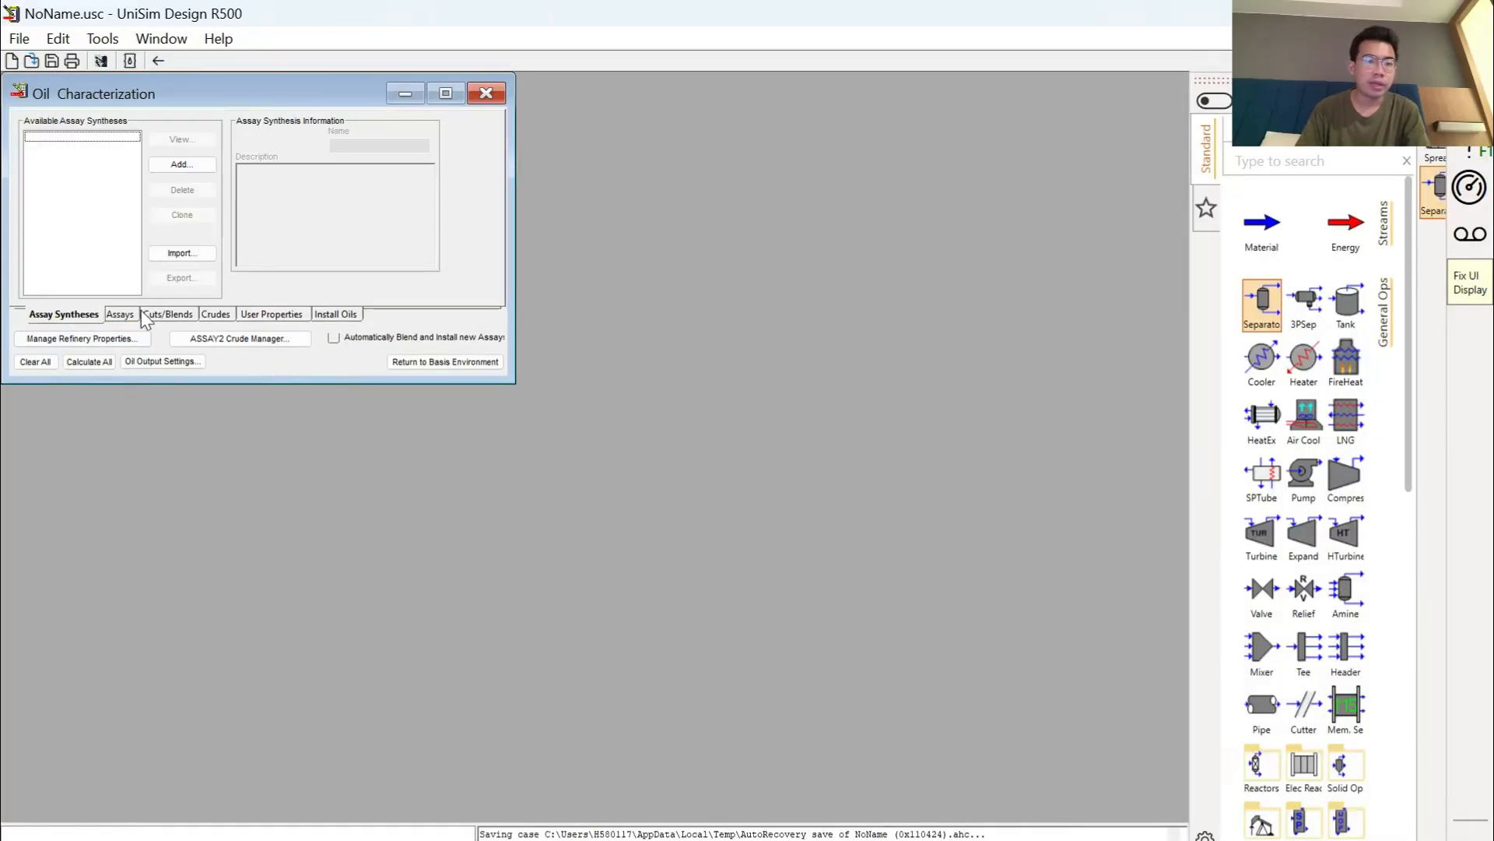
left_click(120, 316)
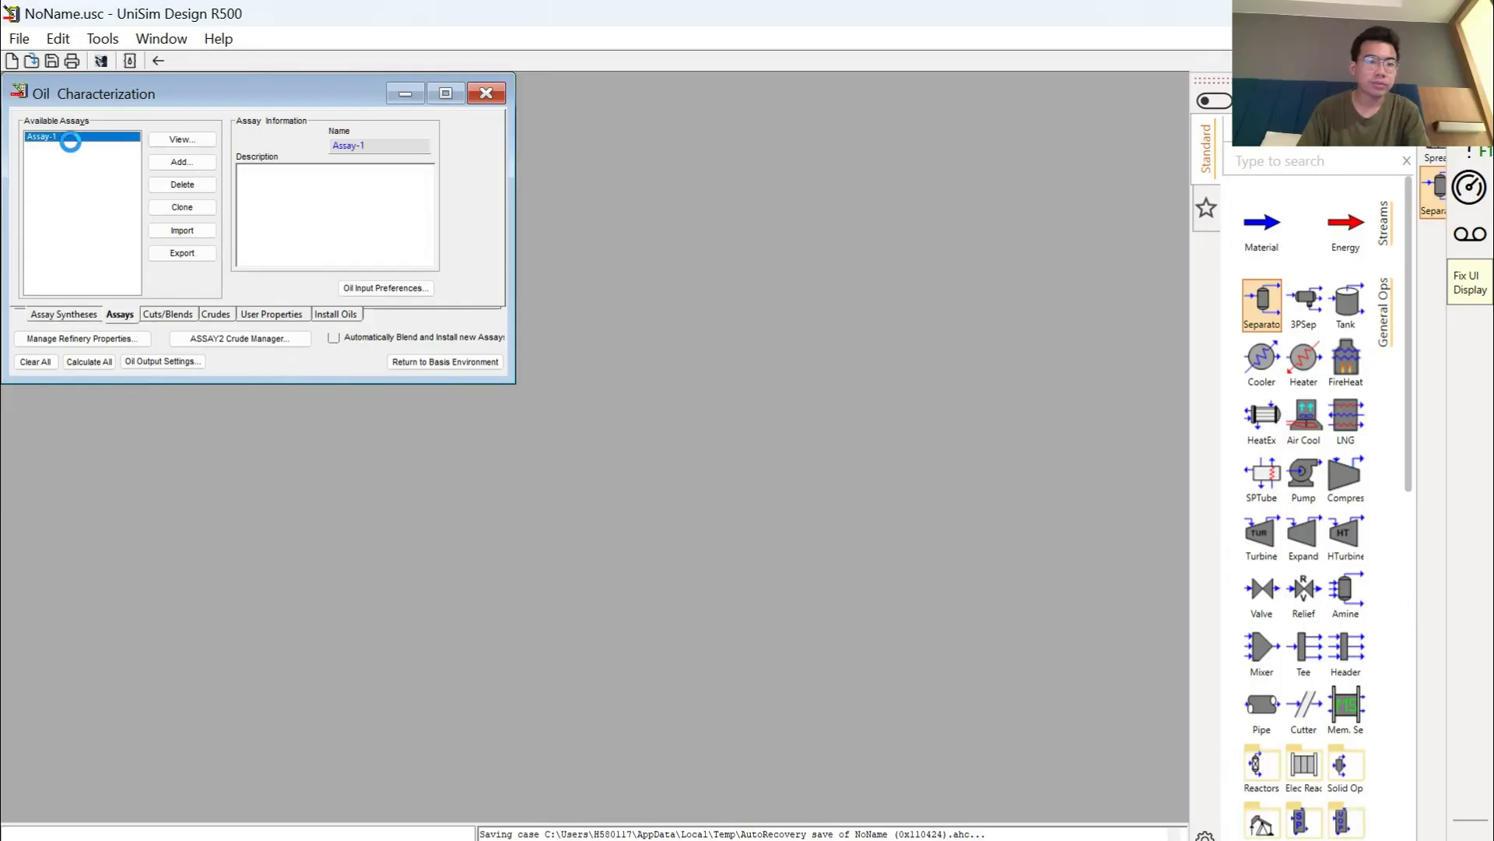
double_click(67, 139)
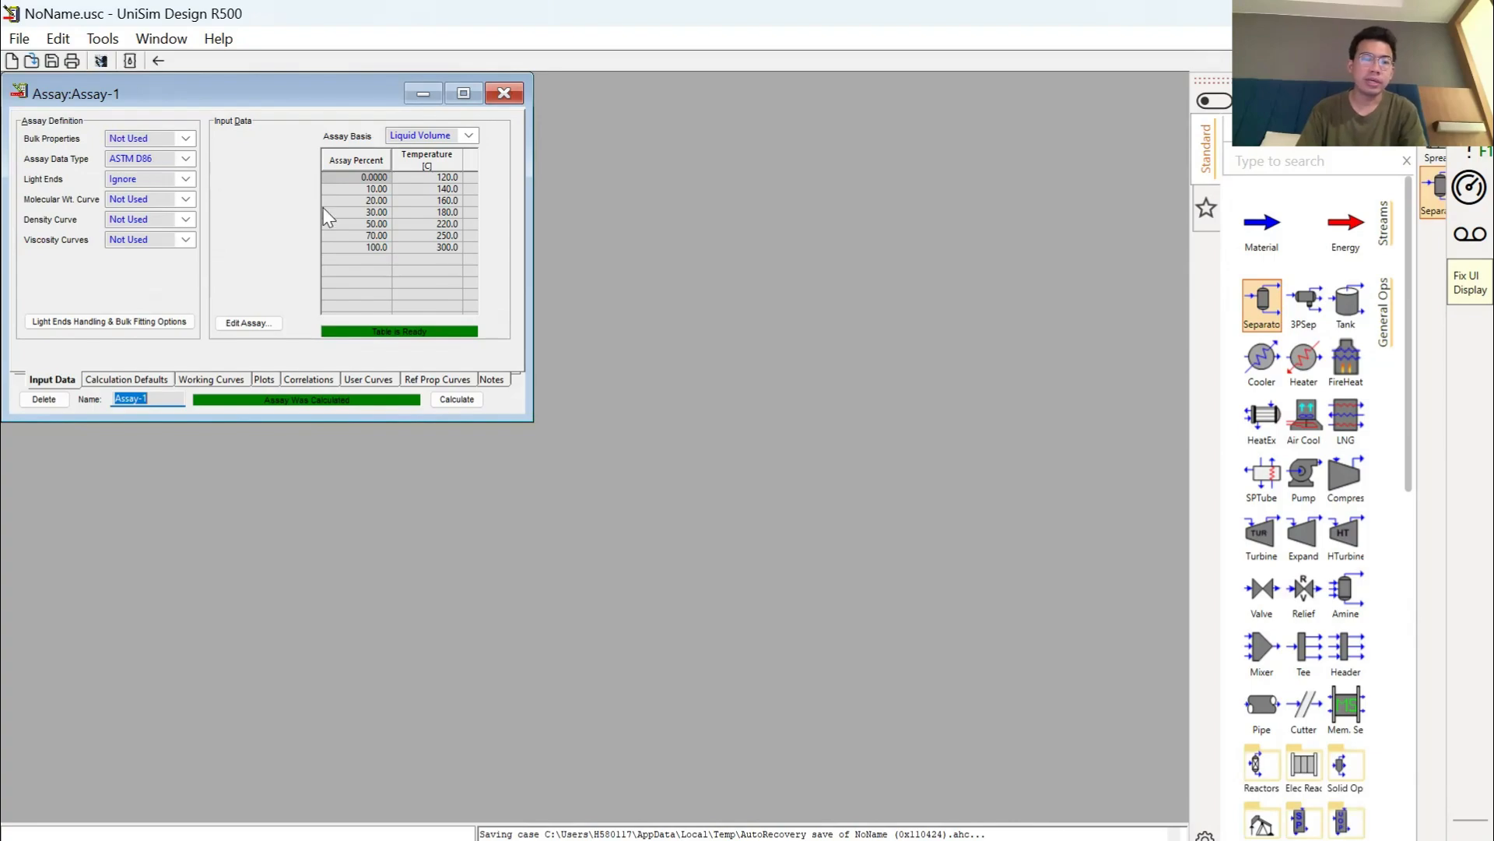
Review Assay-1's distillation temperatures and available assay data types, and return to the simulation environment
left_click_drag(358, 189, 450, 248)
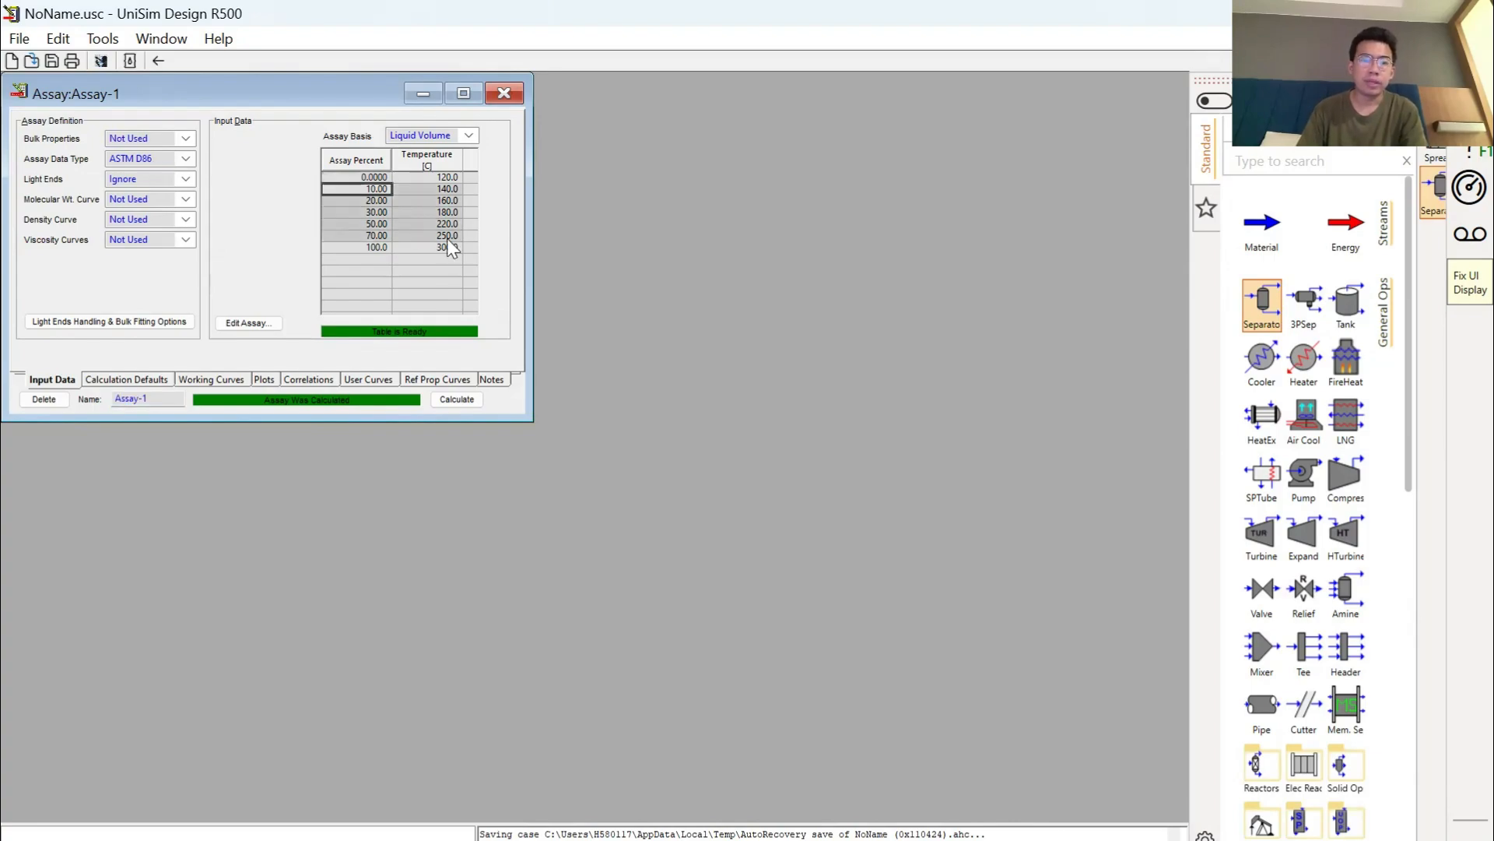
left_click(378, 224)
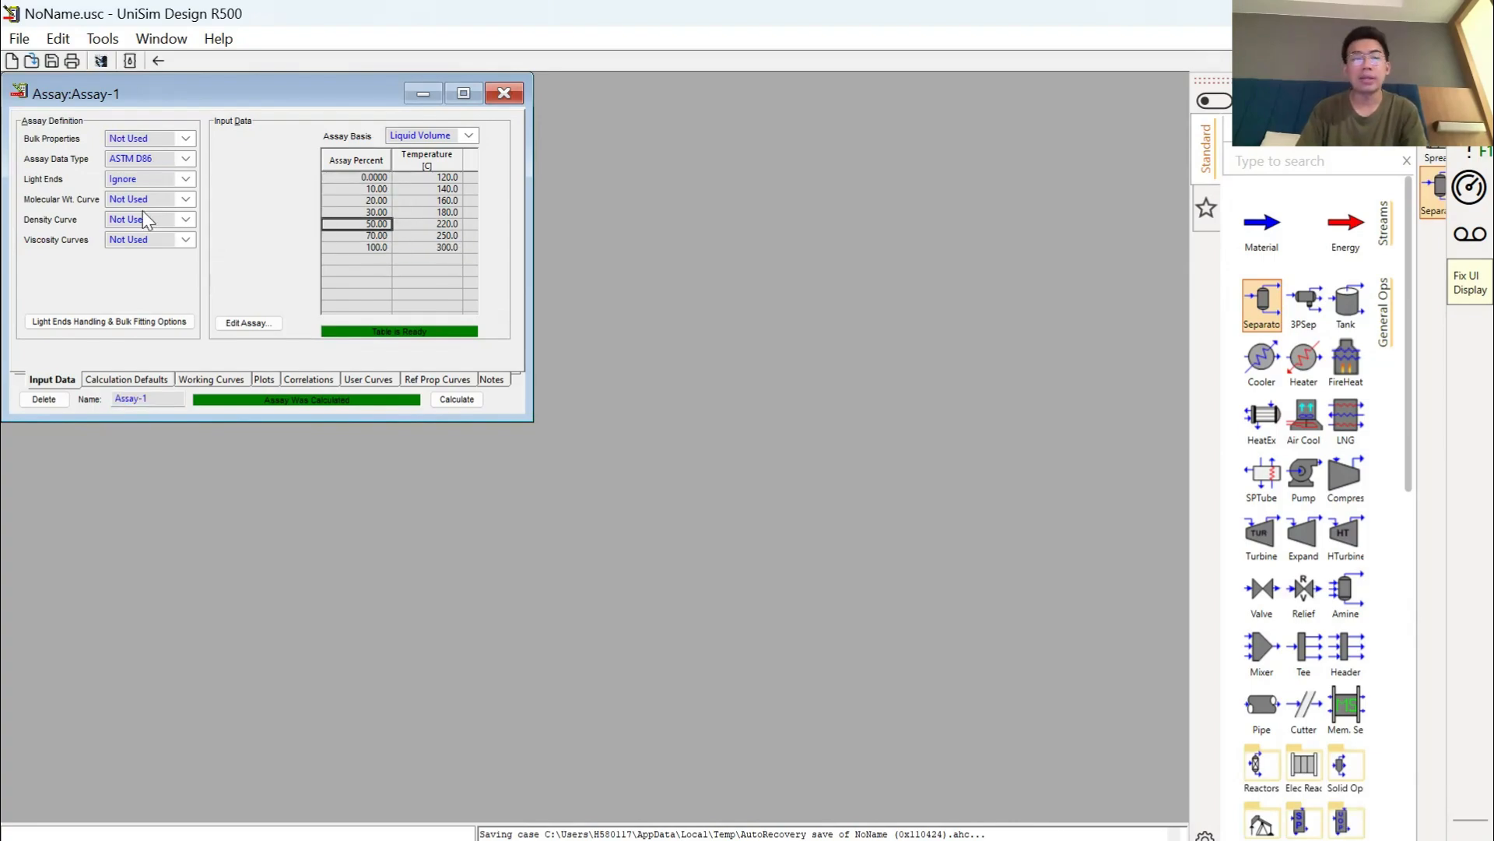
left_click(185, 159)
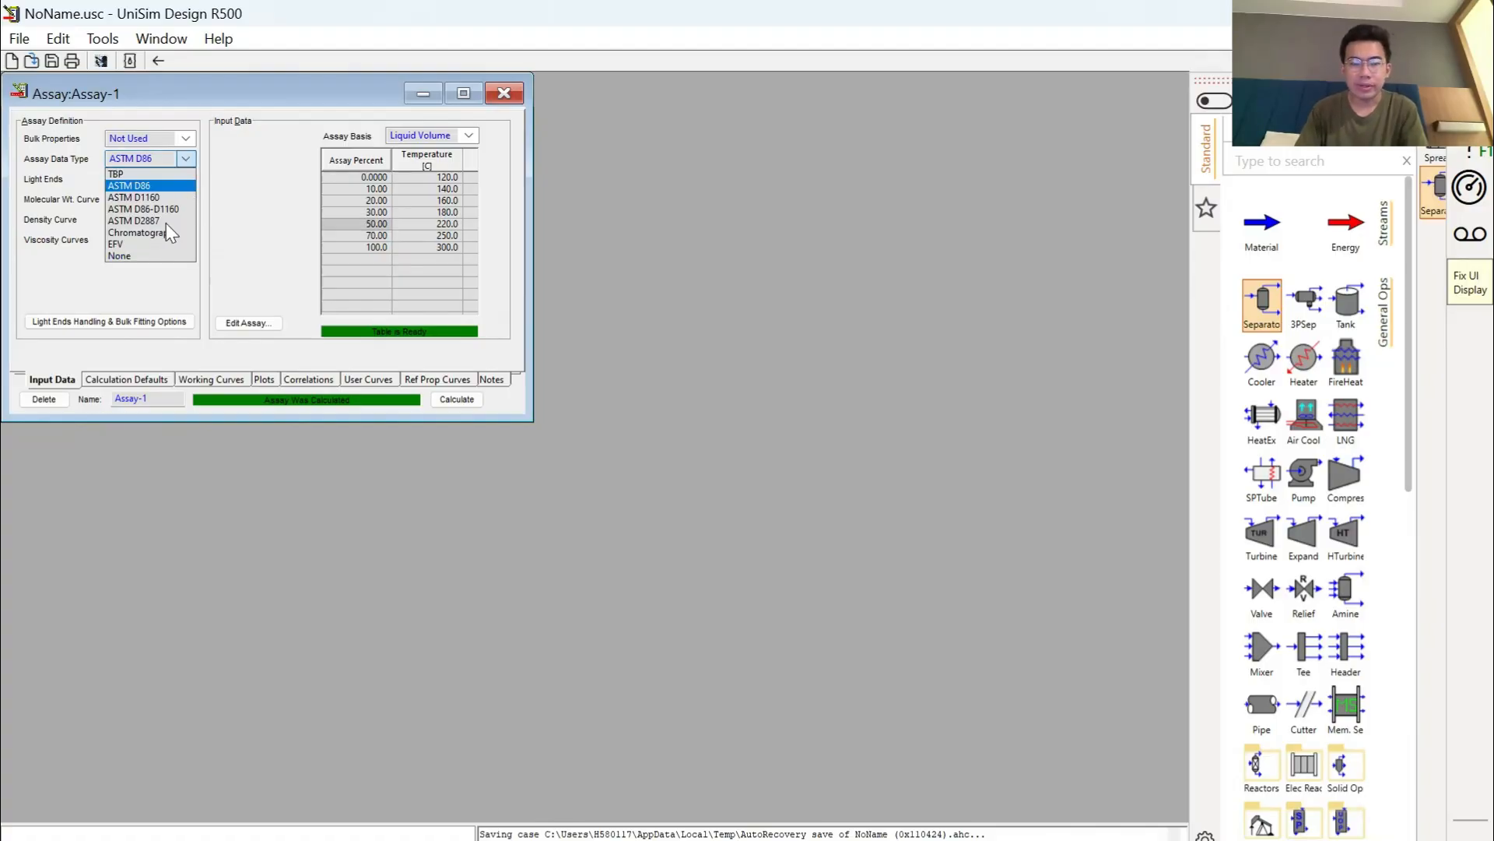
left_click_drag(375, 189, 385, 212)
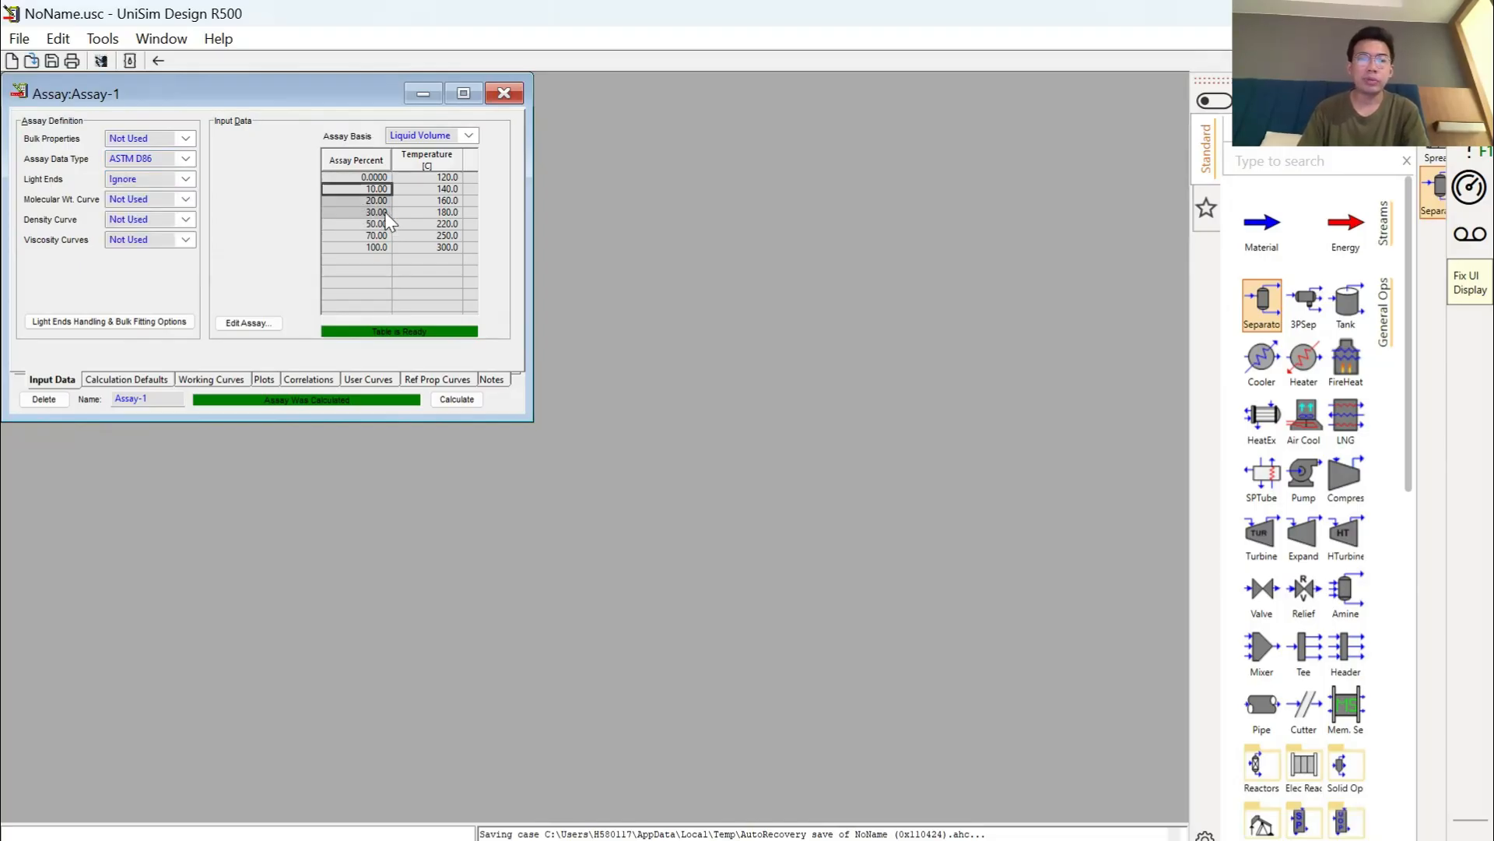
left_click_drag(375, 189, 378, 249)
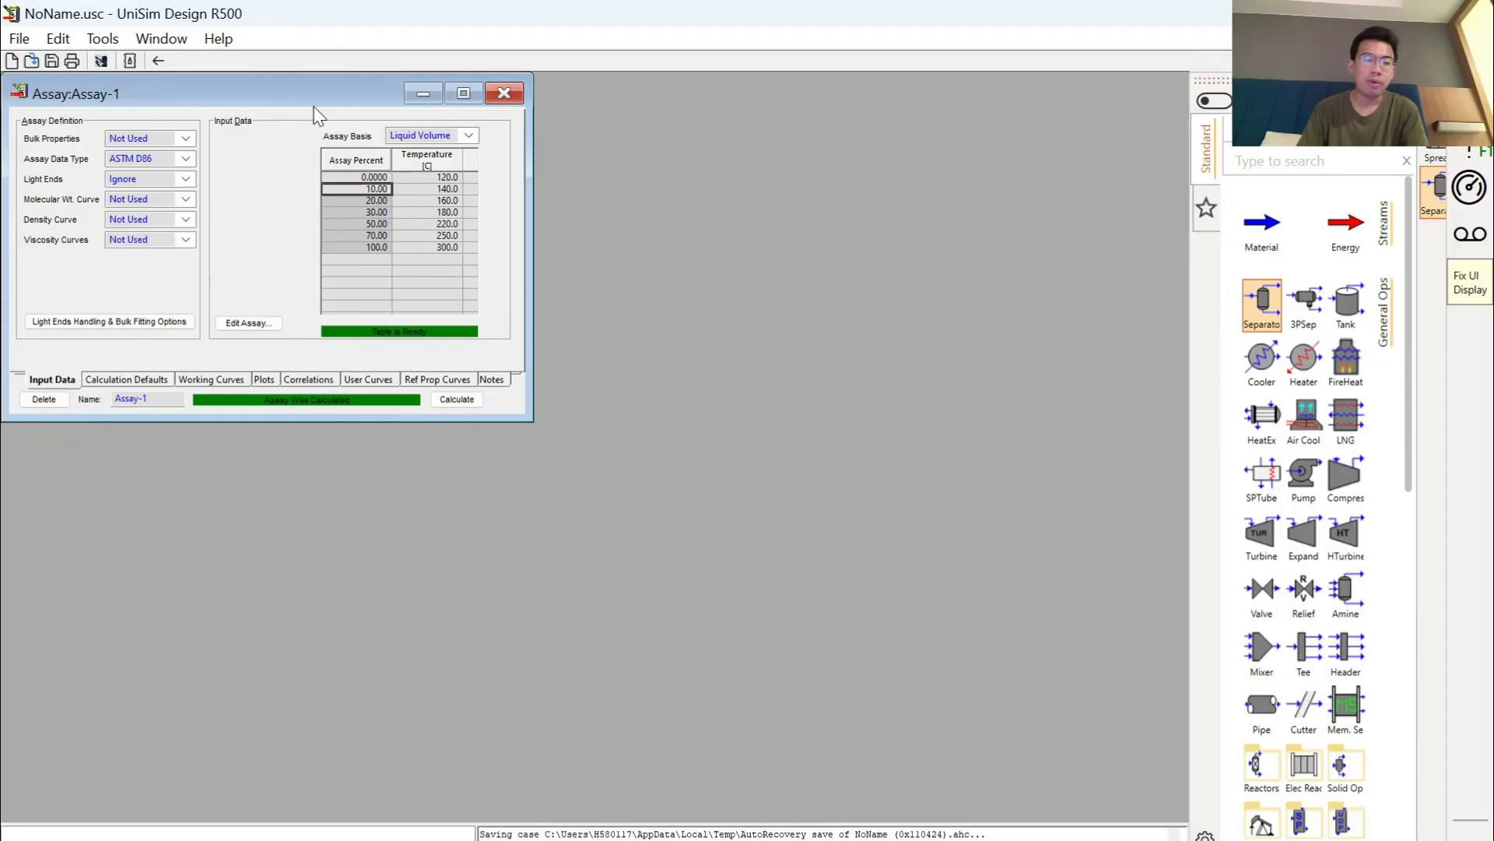
left_click(159, 62)
left_click(486, 334)
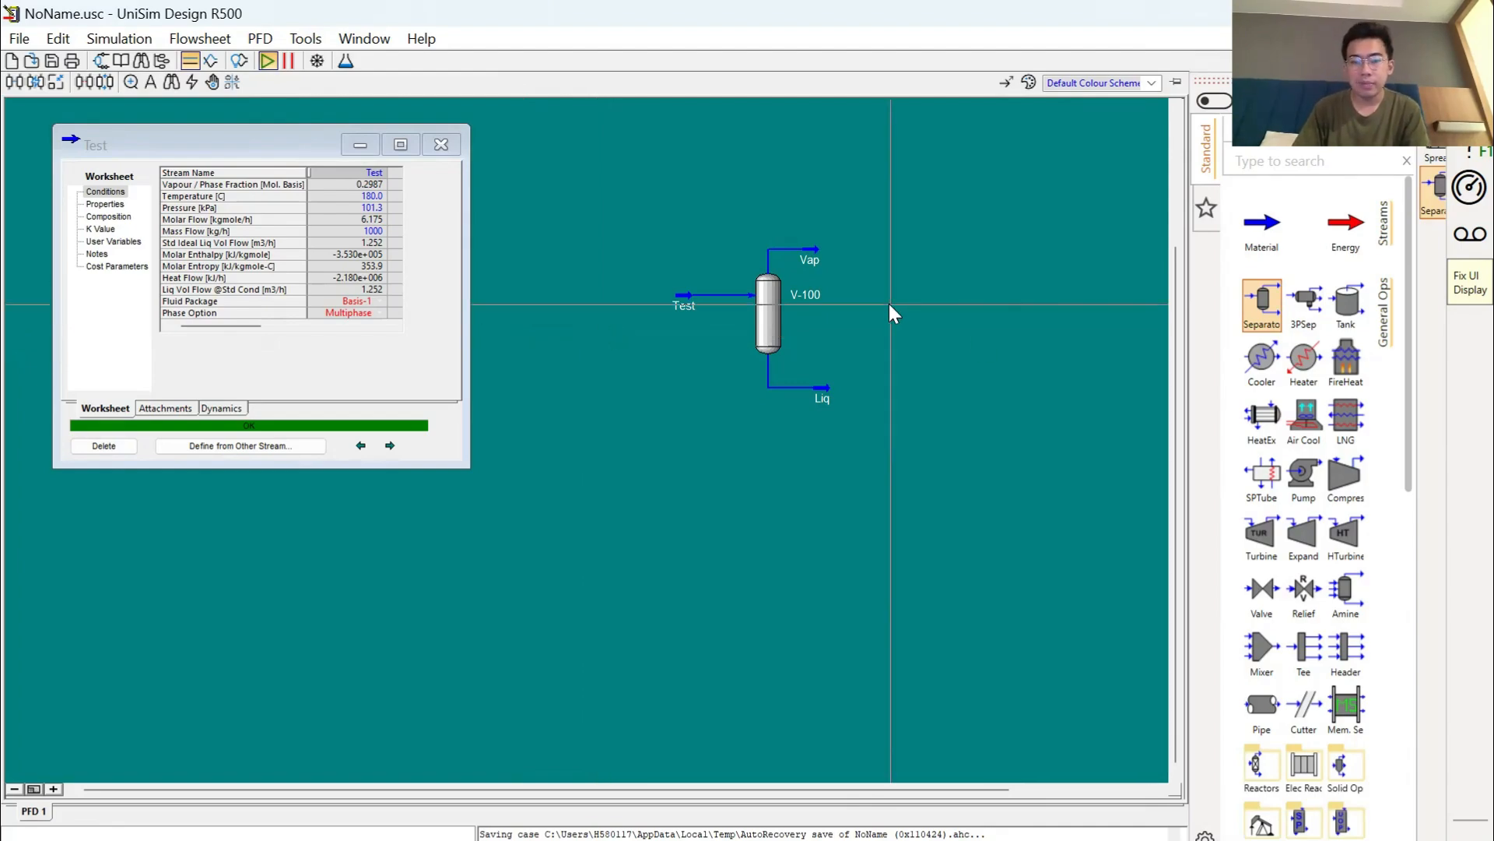
Examine the mole-fraction composition of the Vap stream and close its properties
double_click(809, 259)
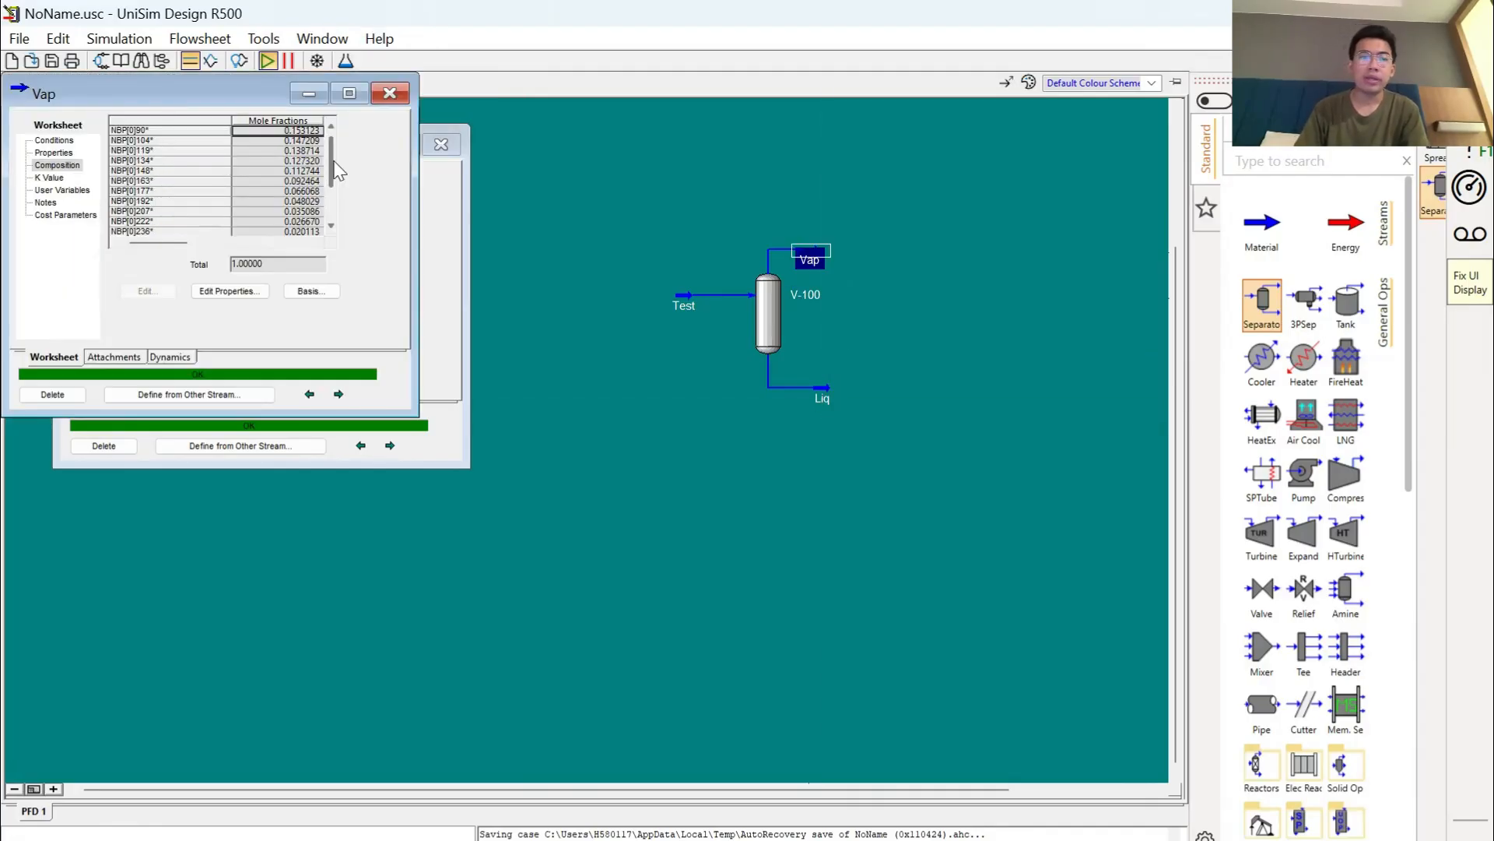
mouse_move(334, 163)
left_mouse_down()
mouse_move(332, 200)
mouse_move(333, 148)
left_mouse_up()
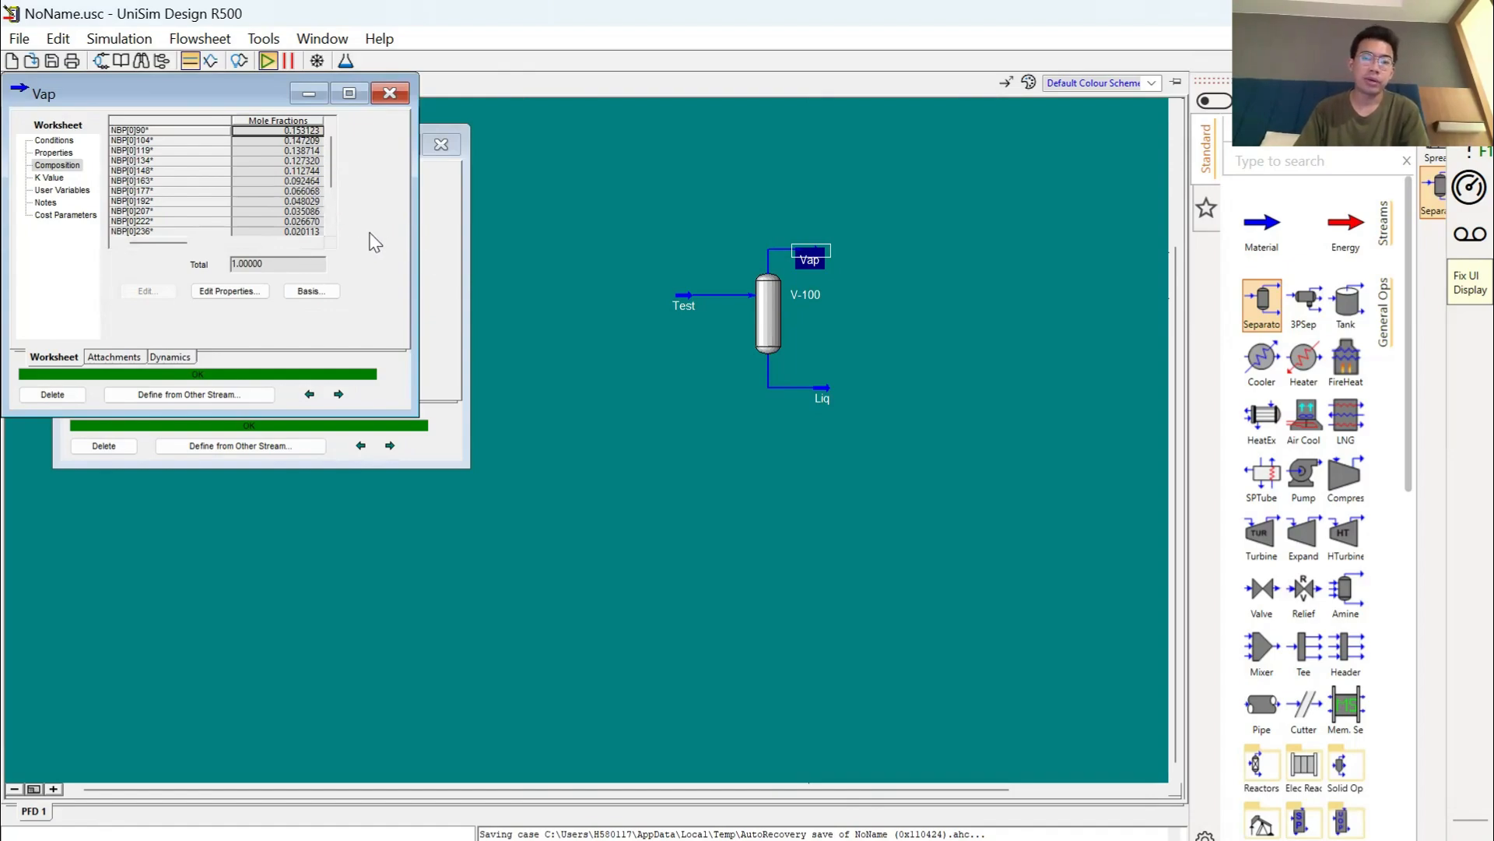
left_click(389, 93)
left_click(848, 438)
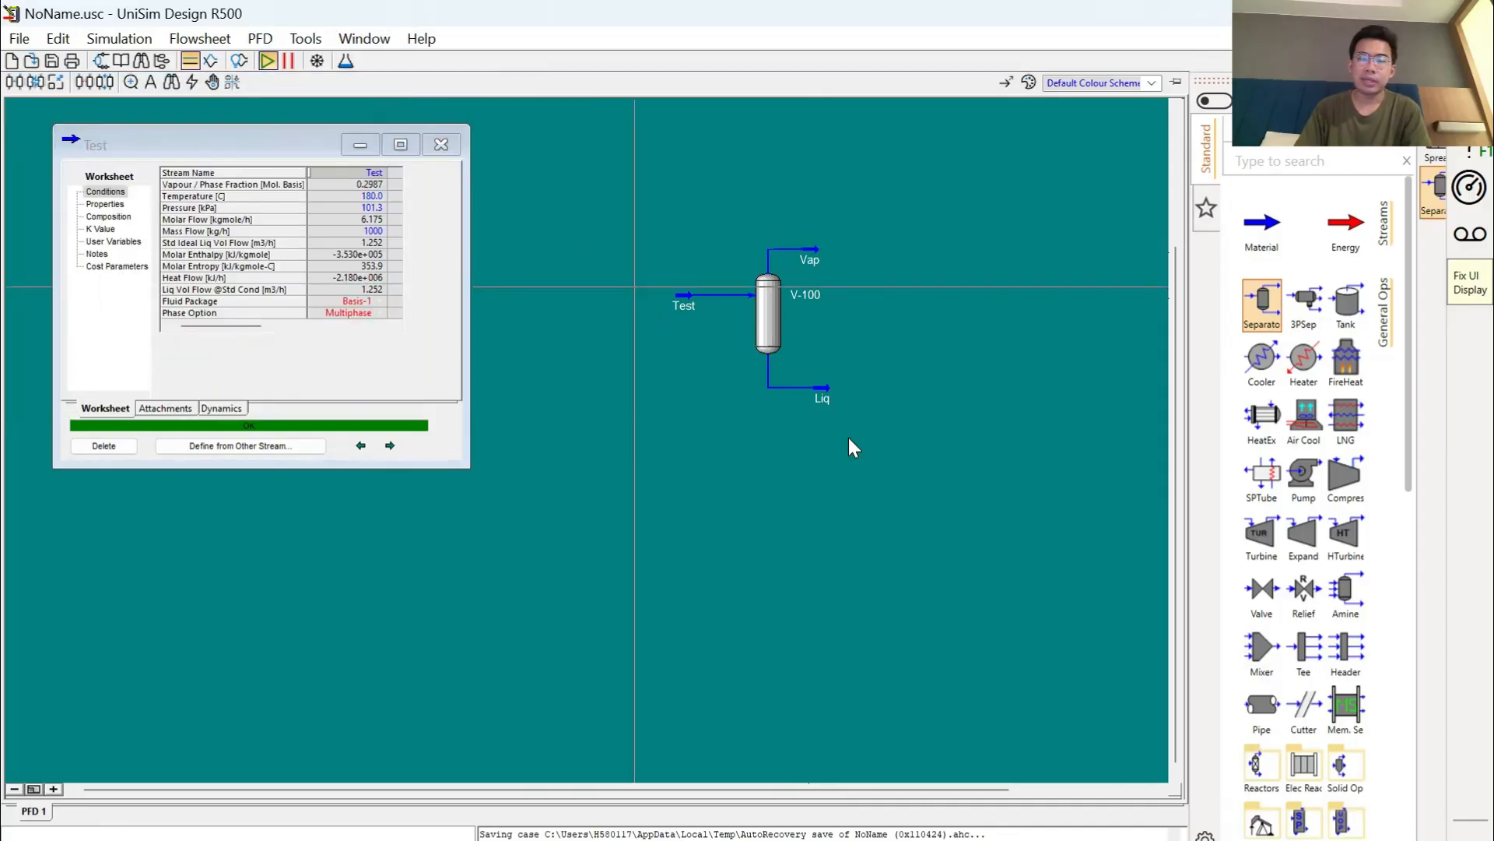
Examine the conditions and mole-fraction composition of the Liq stream, and close the open stream properties
double_click(823, 400)
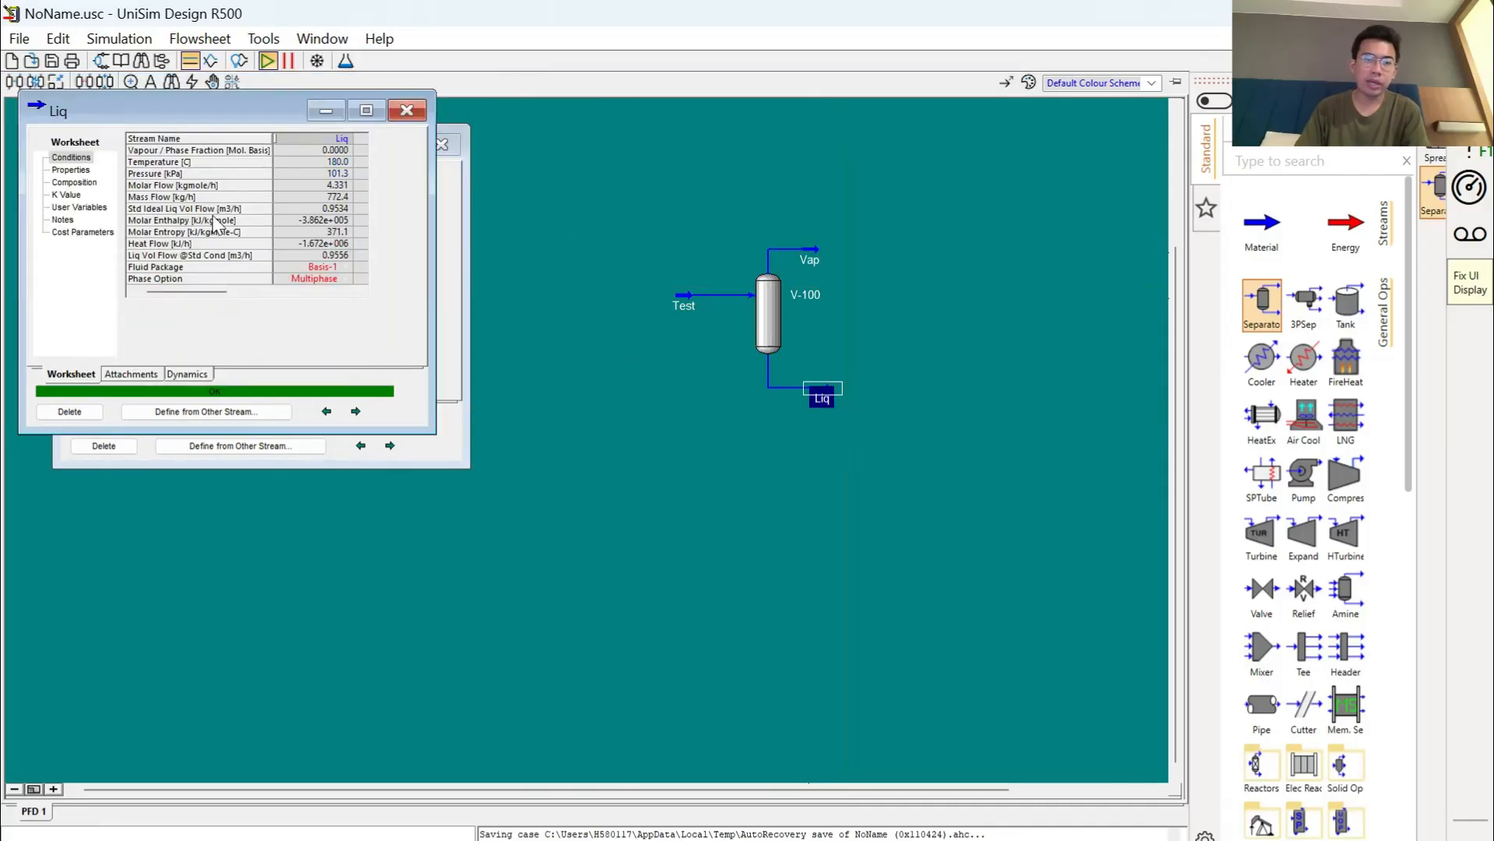
left_click(82, 182)
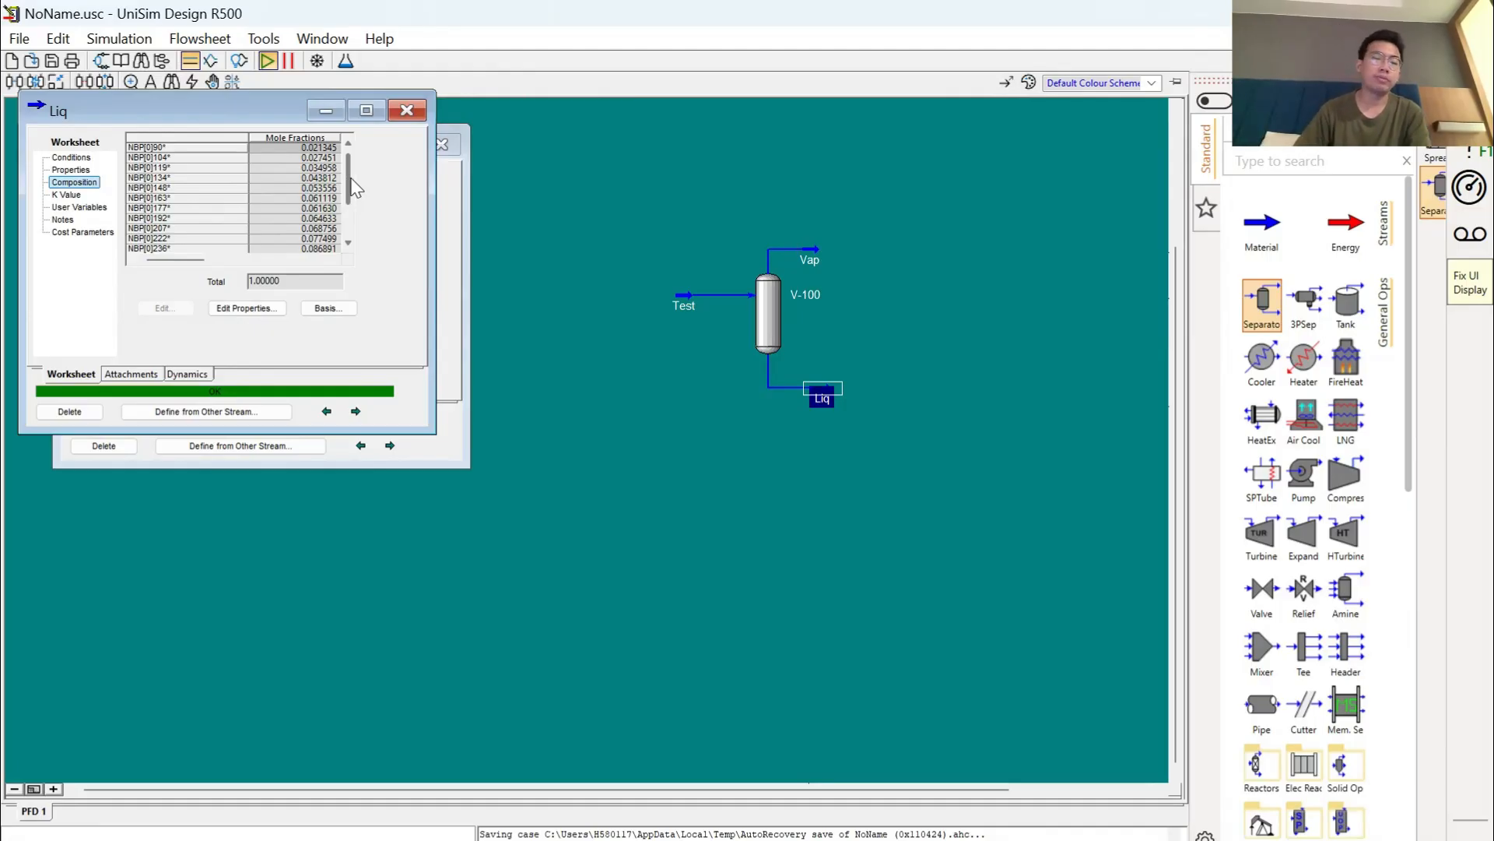
left_click(406, 110)
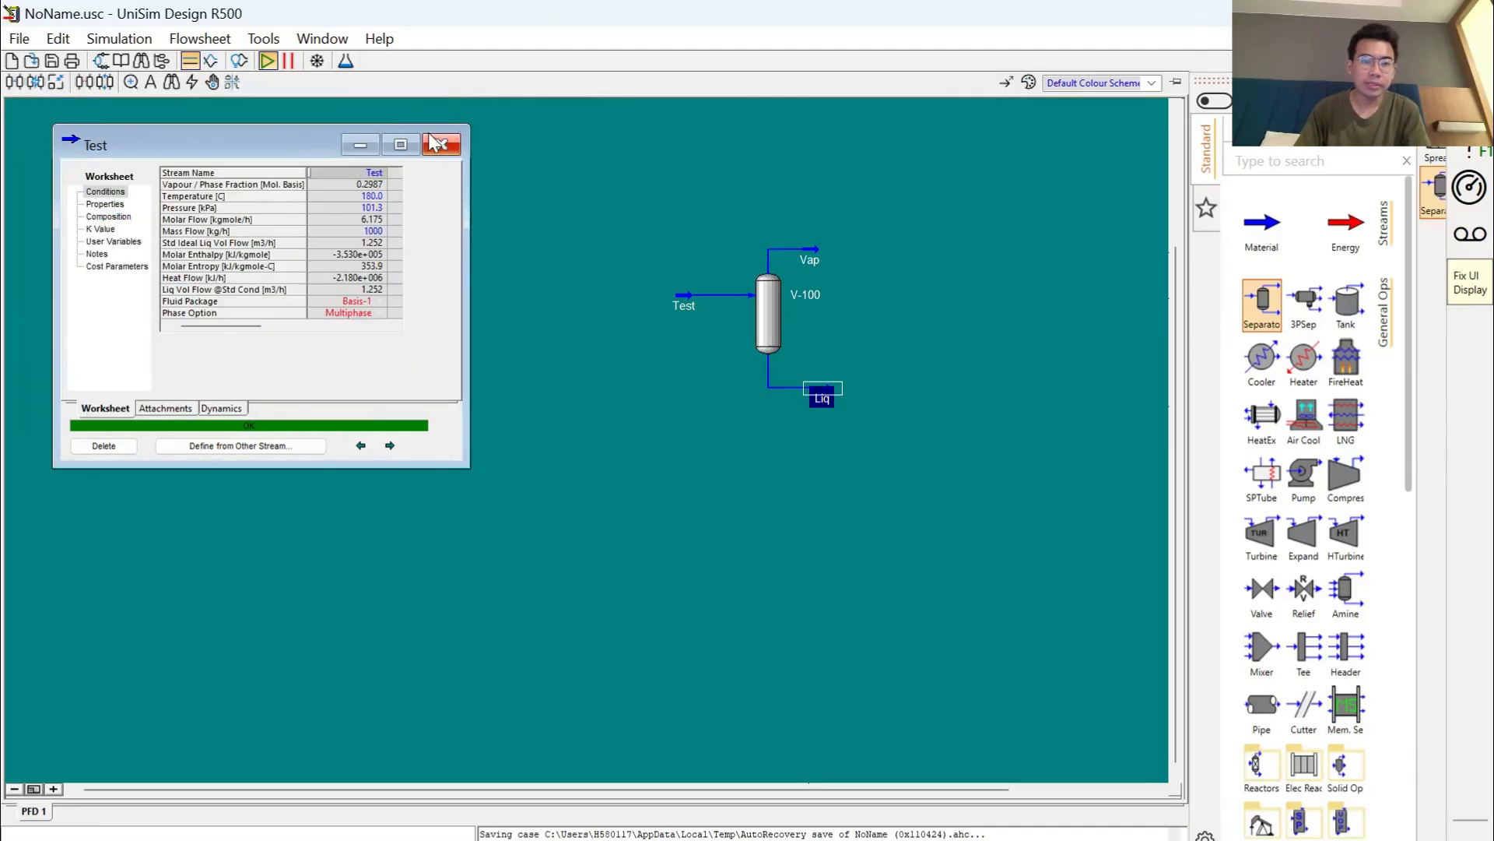
left_click(489, 360)
Add a Boiling Point Curves utility and name it Stream BP Curve
key("ctrl+u")
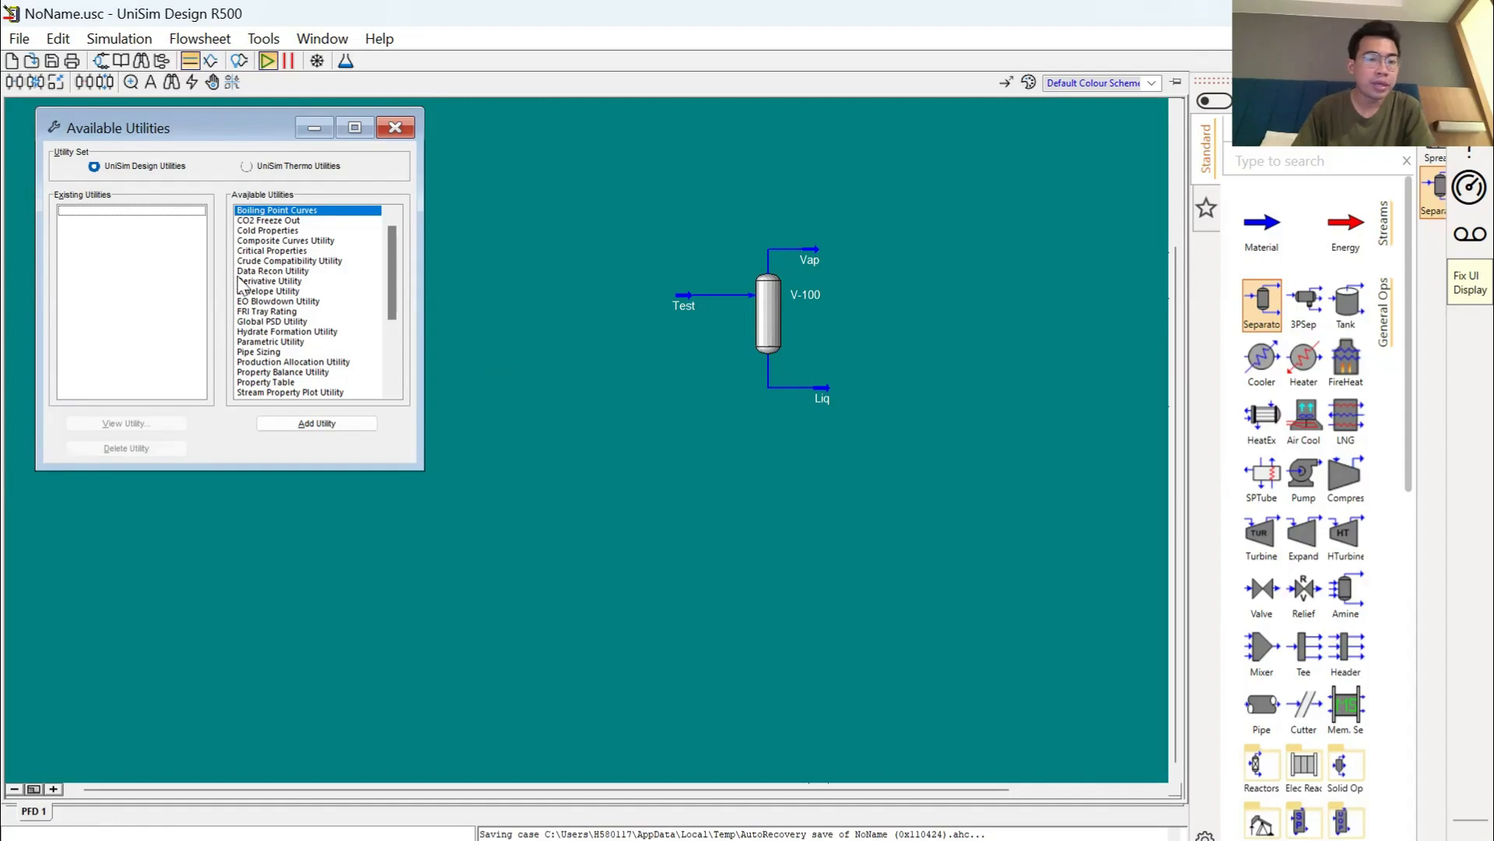
left_click(159, 234)
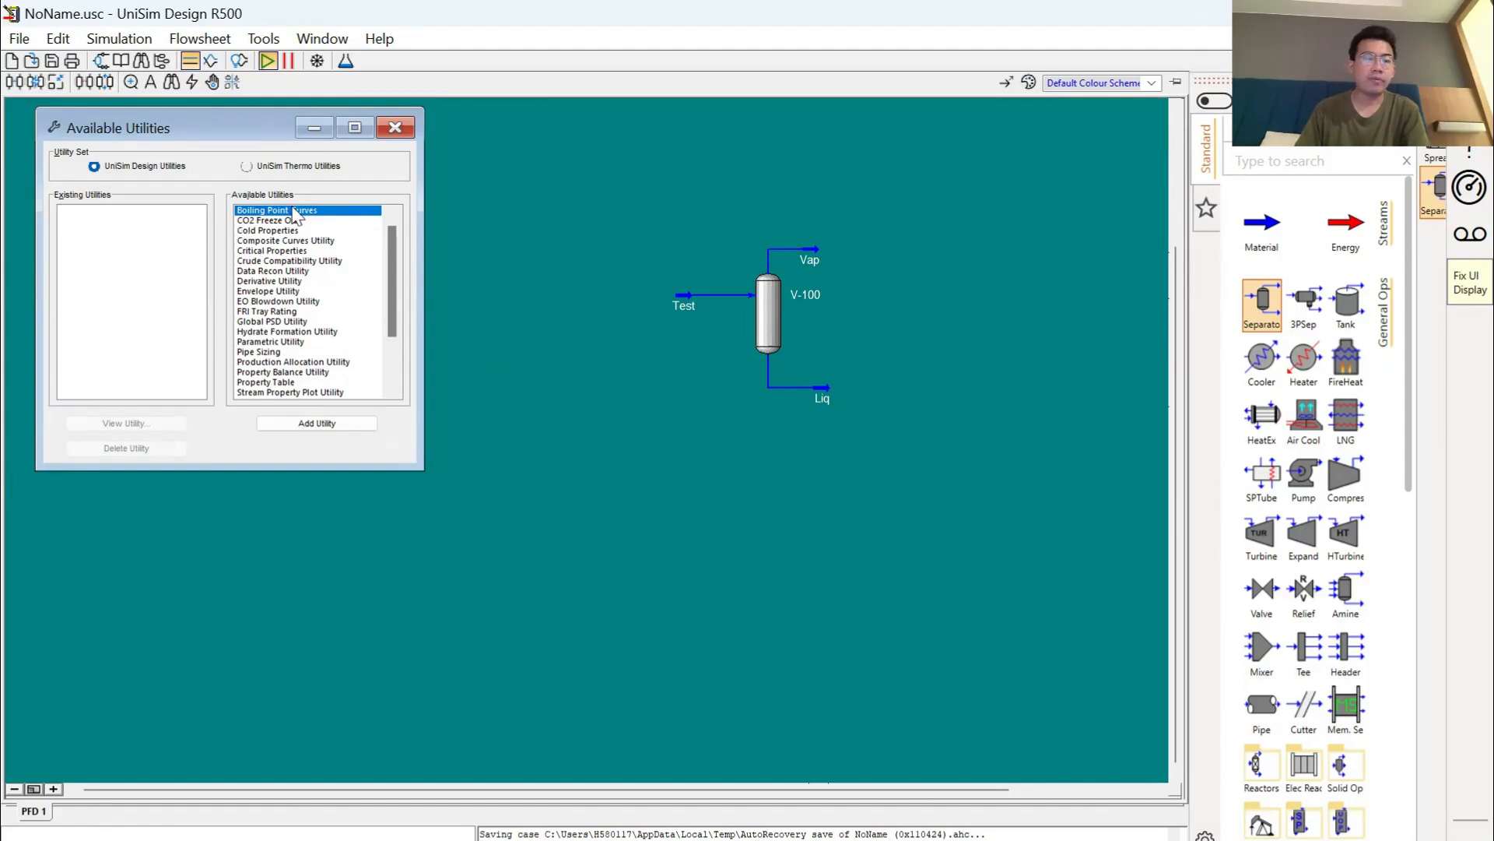
left_click(331, 422)
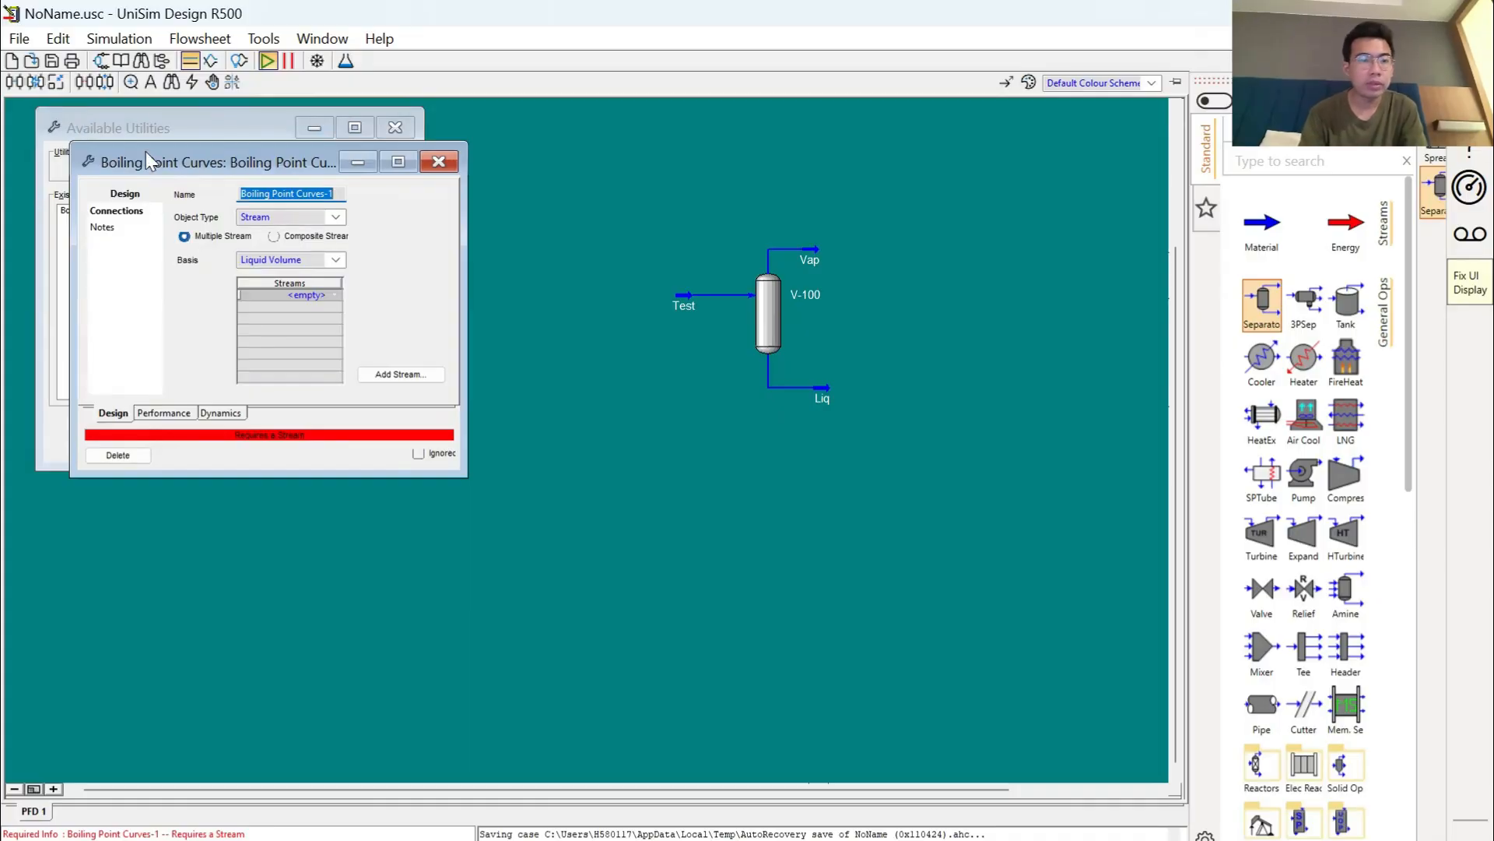
type("Strea")
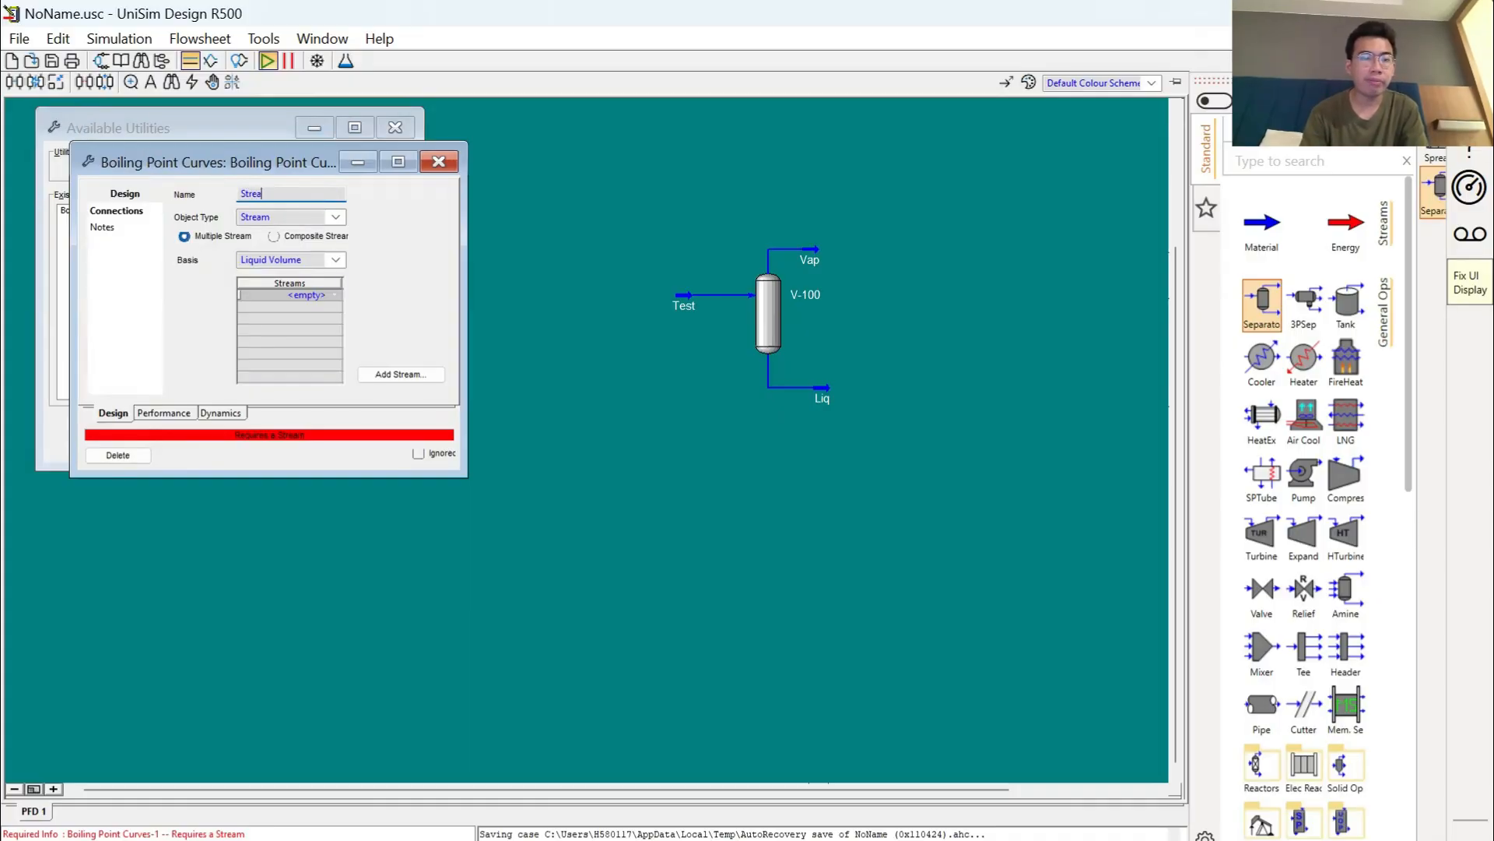
type("m BP Curve")
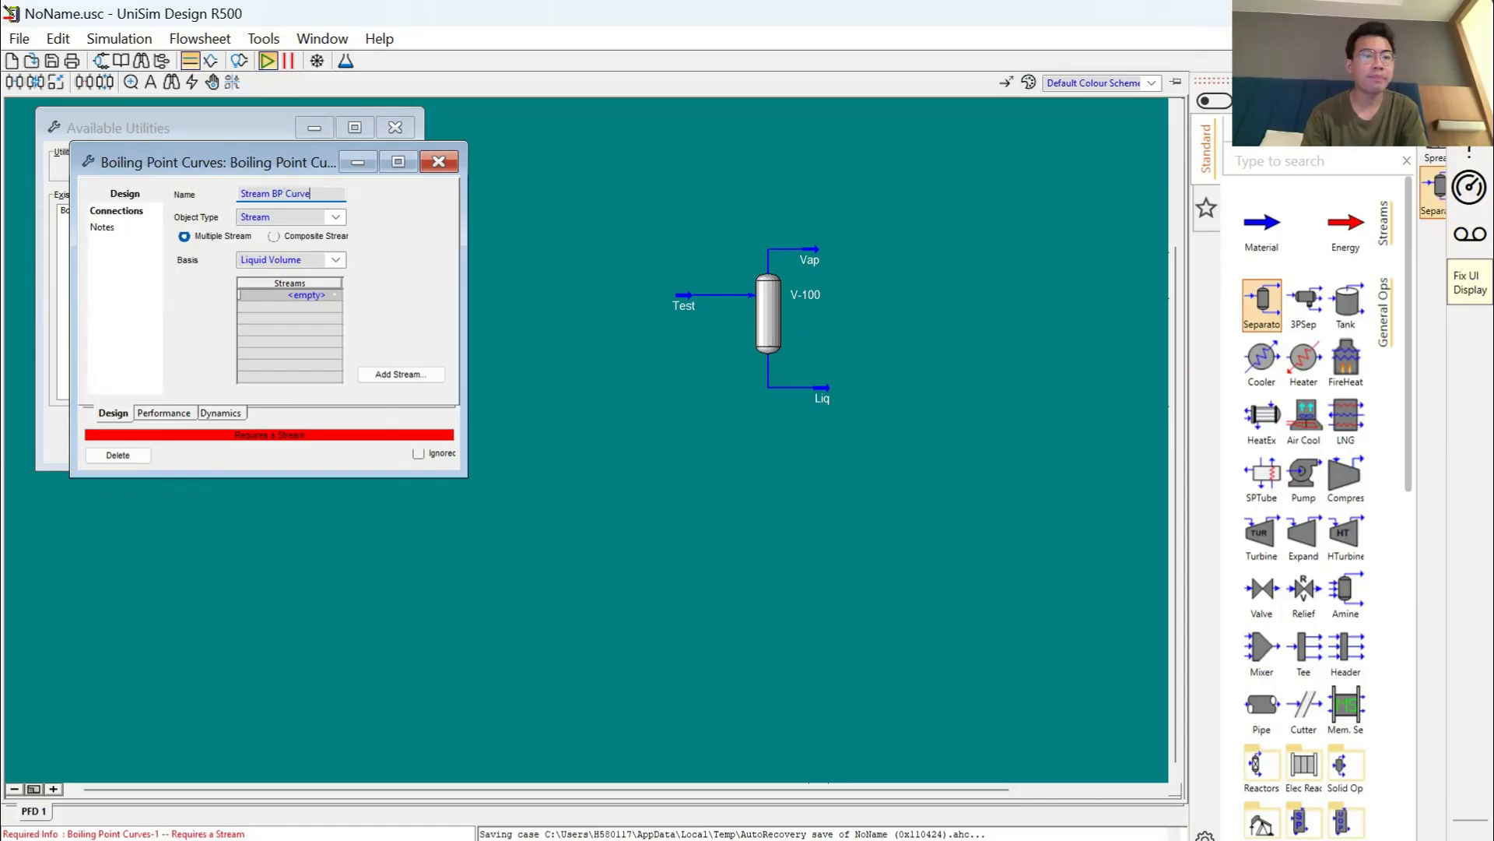
key("Return")
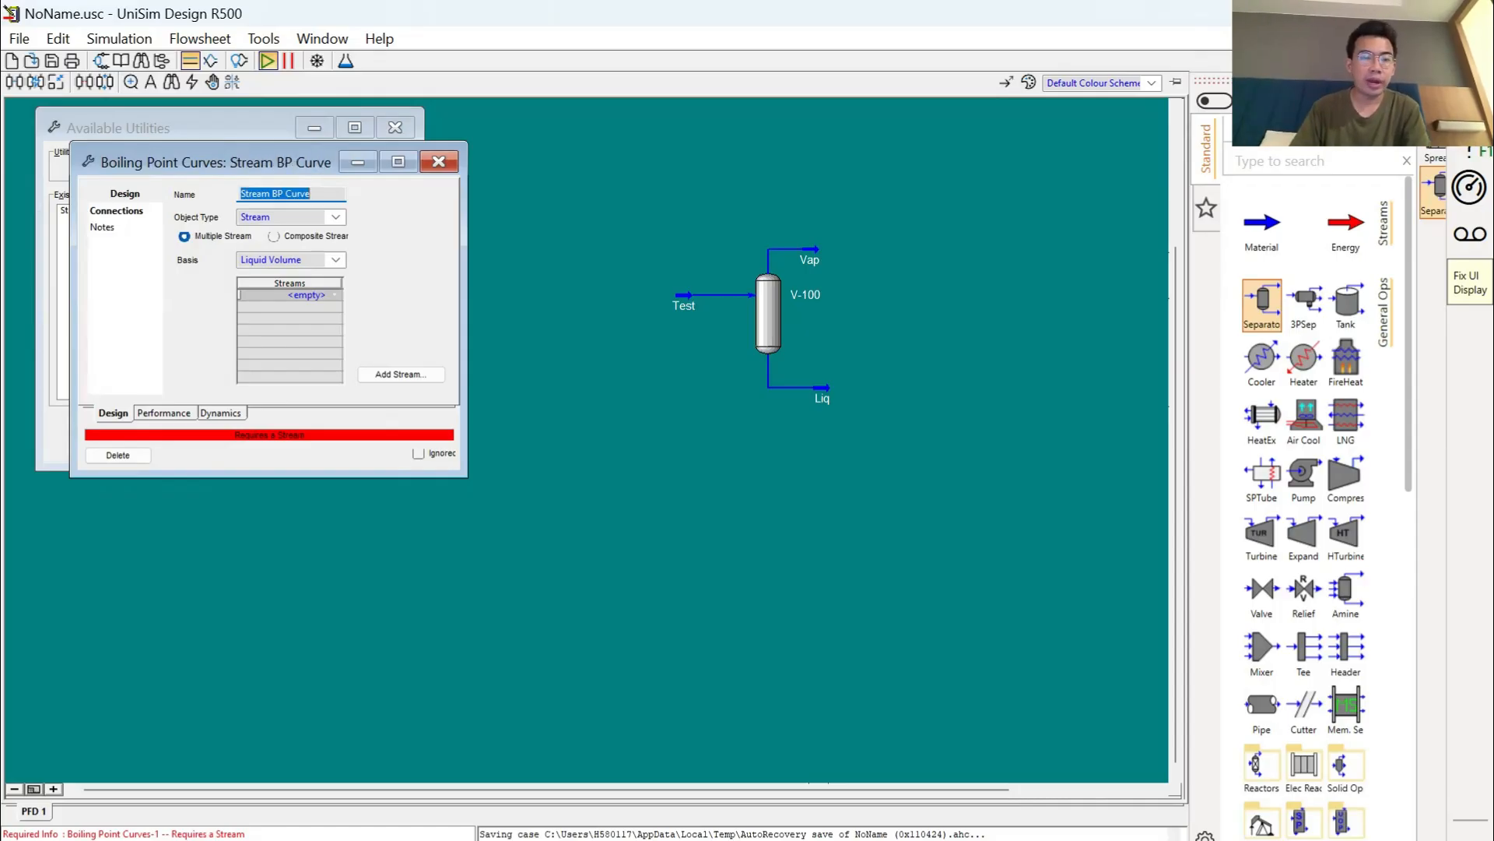
Keep Stream as the utility's object type and attach the Test, Liq and Vap streams
left_click(330, 219)
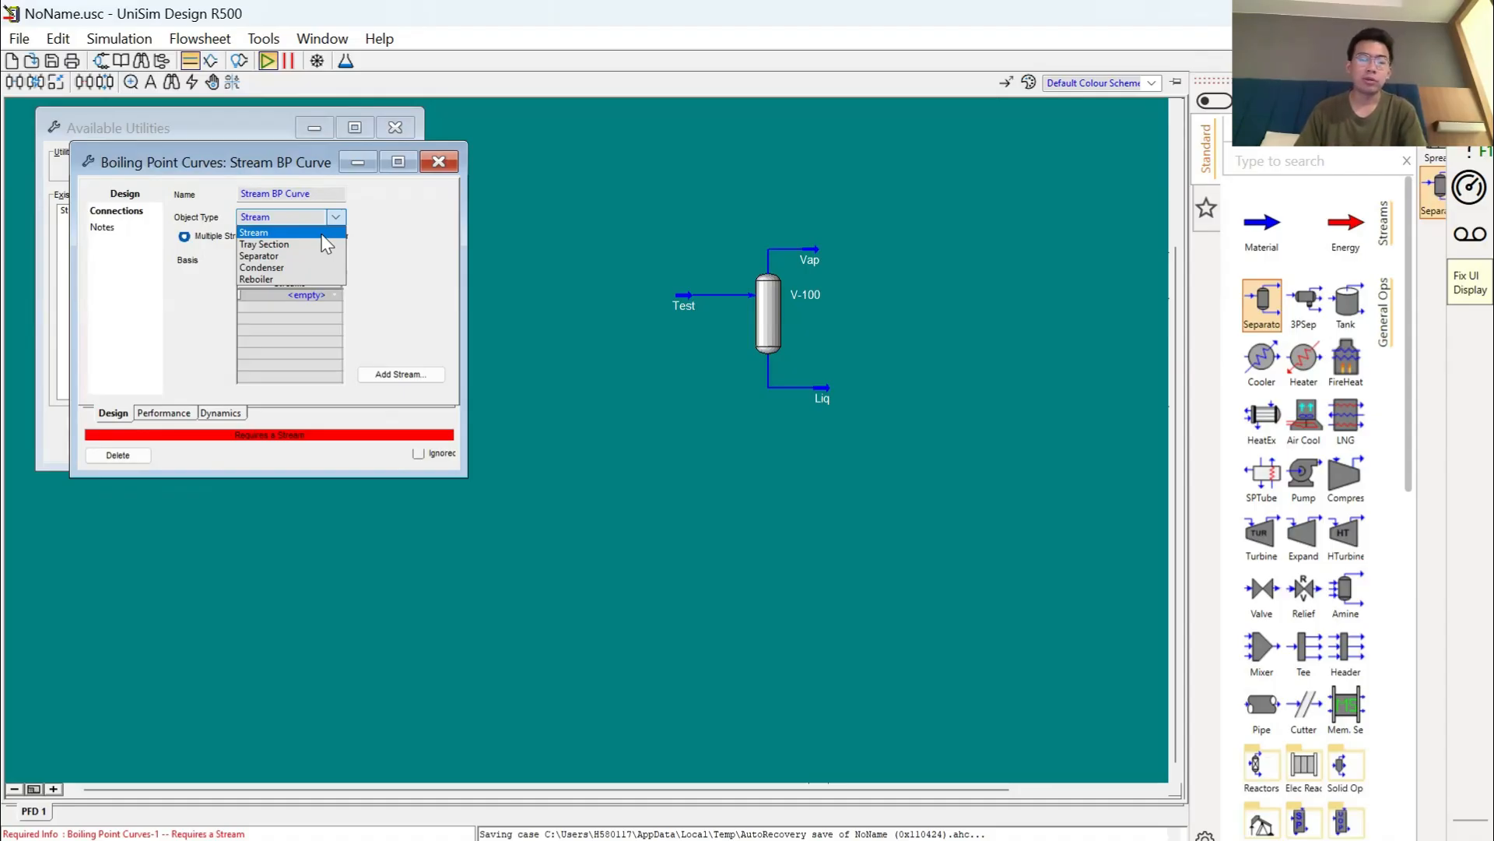
left_click(399, 248)
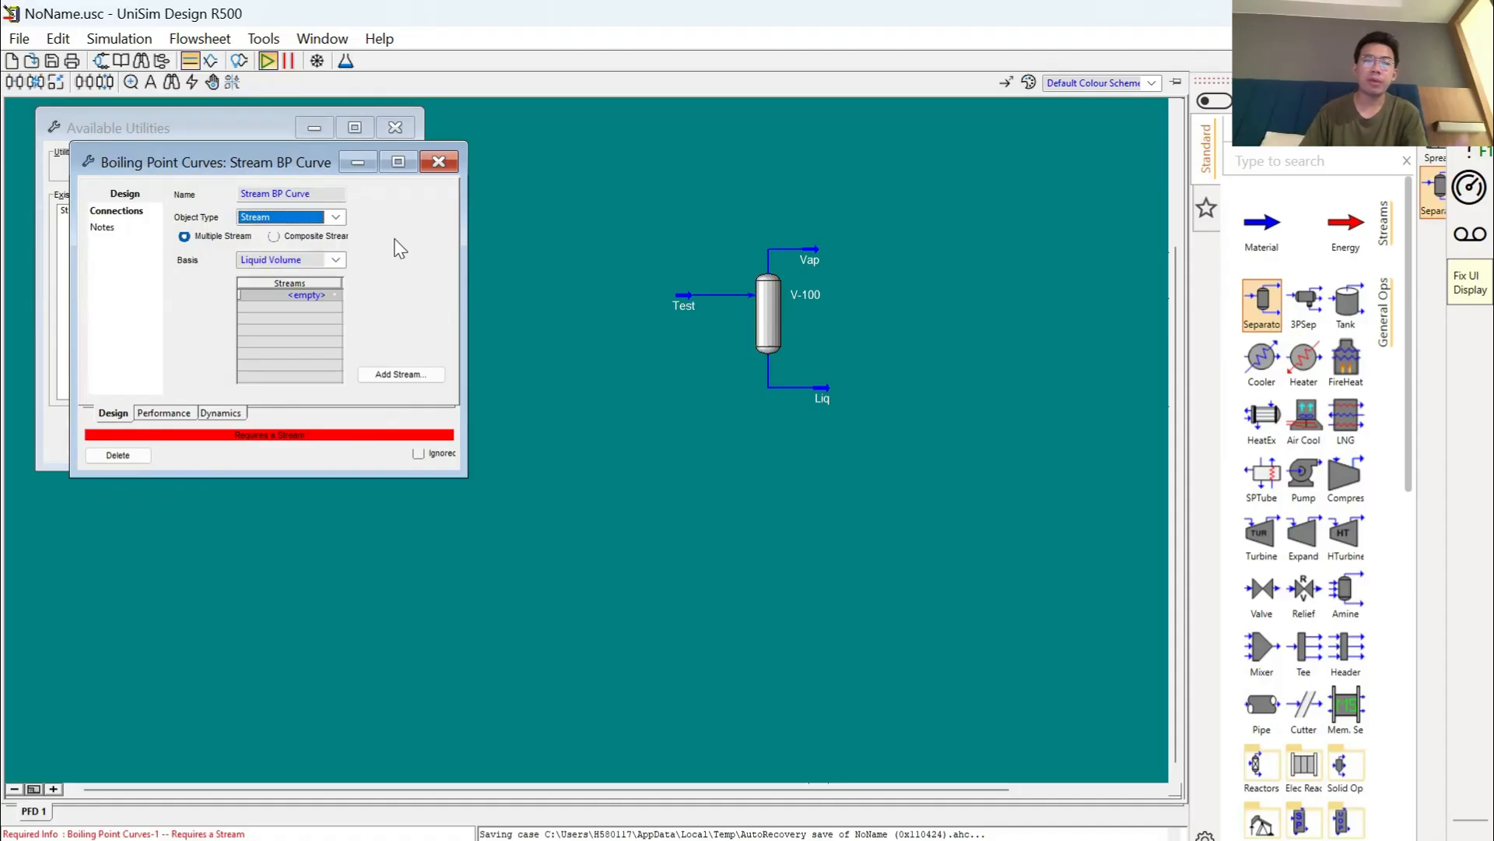
left_click(340, 302)
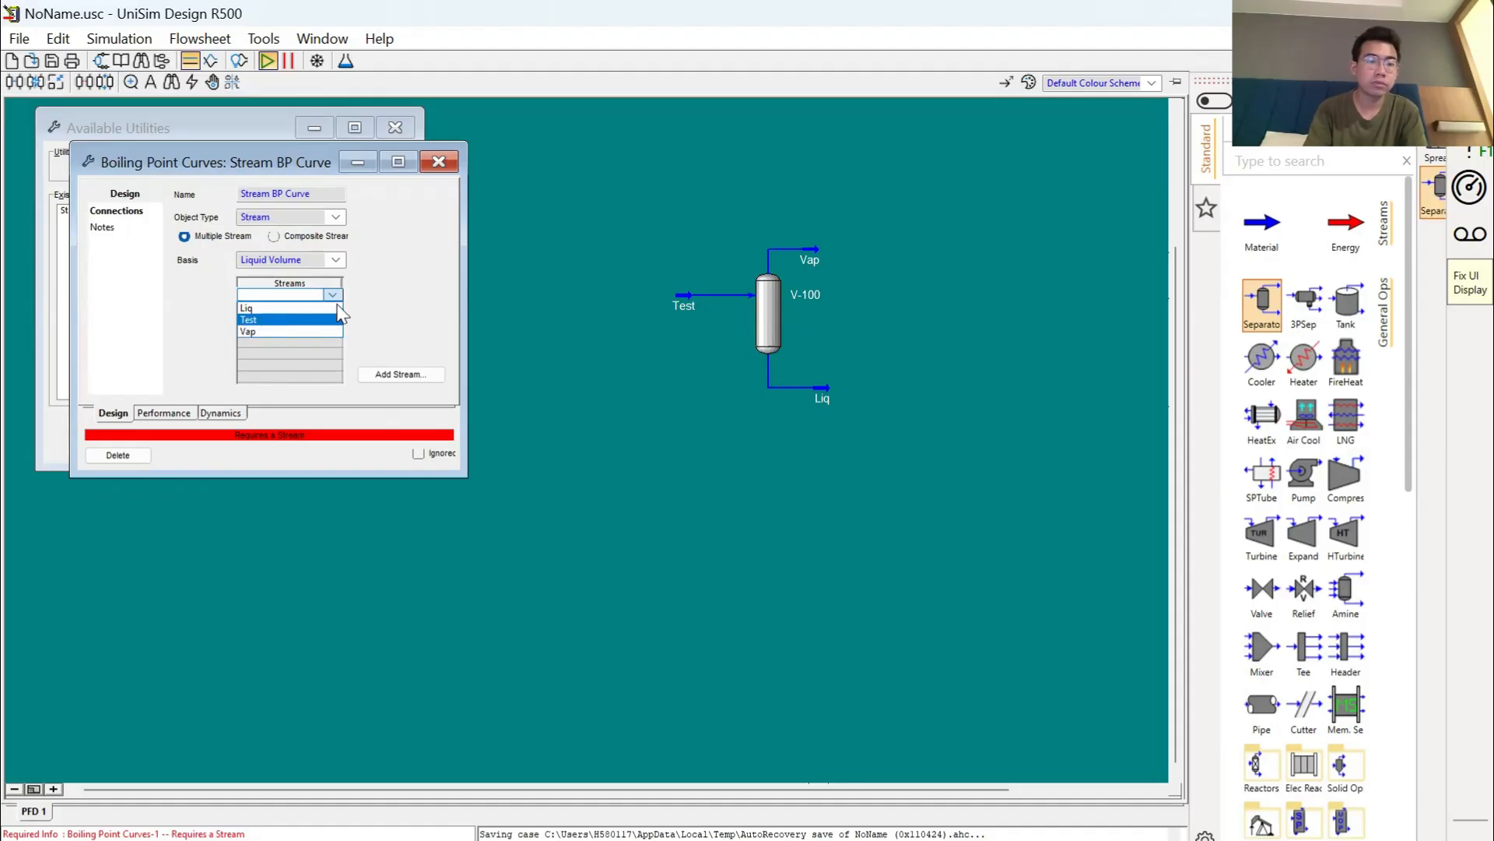
left_click(338, 308)
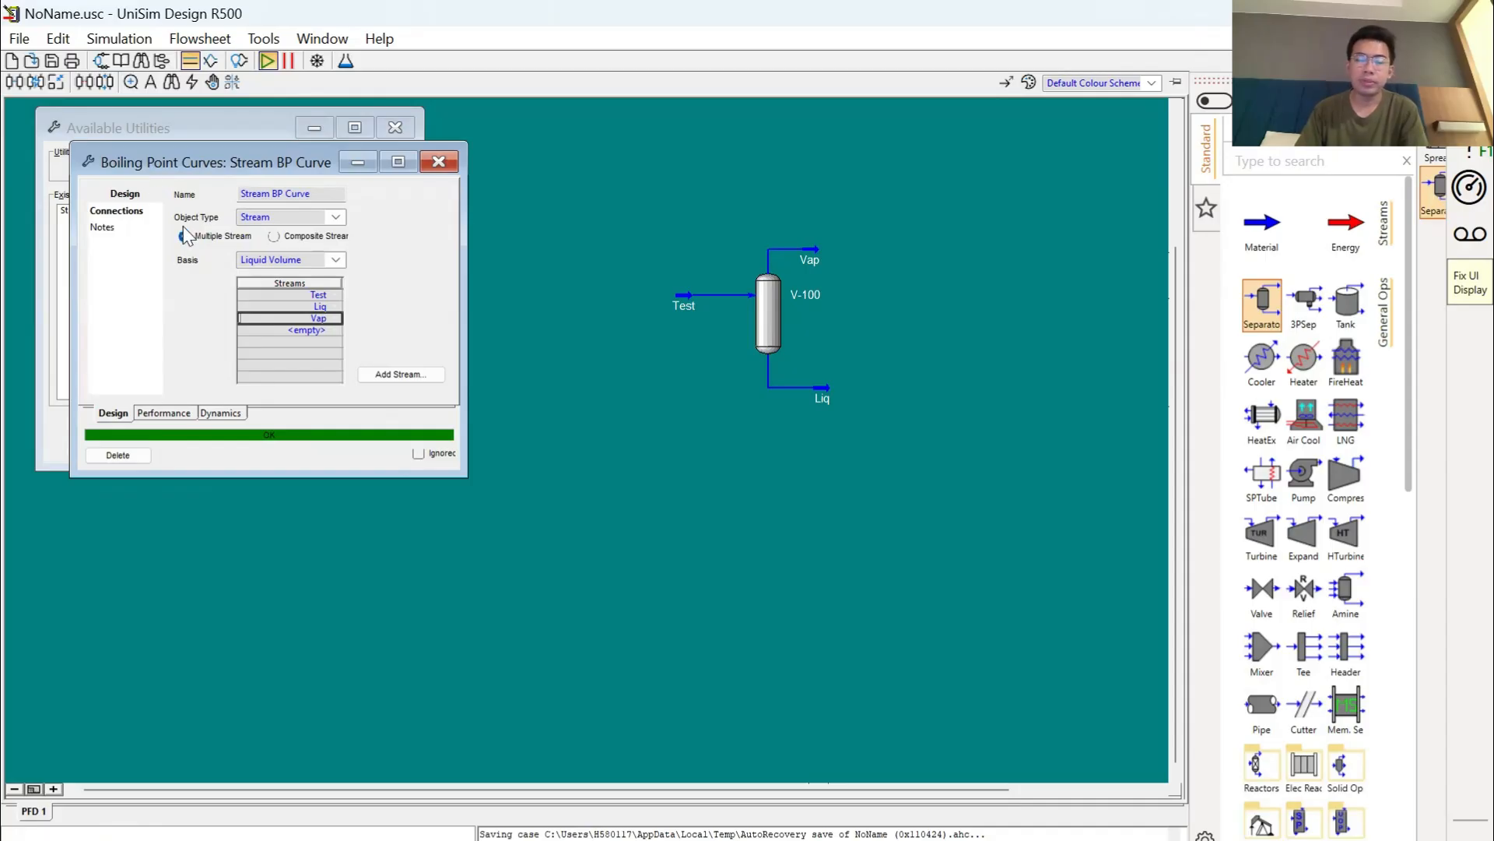
Enlarge the utility's performance results and examine the Test stream's TBP and ASTM boiling point curves by cut point
left_click(162, 412)
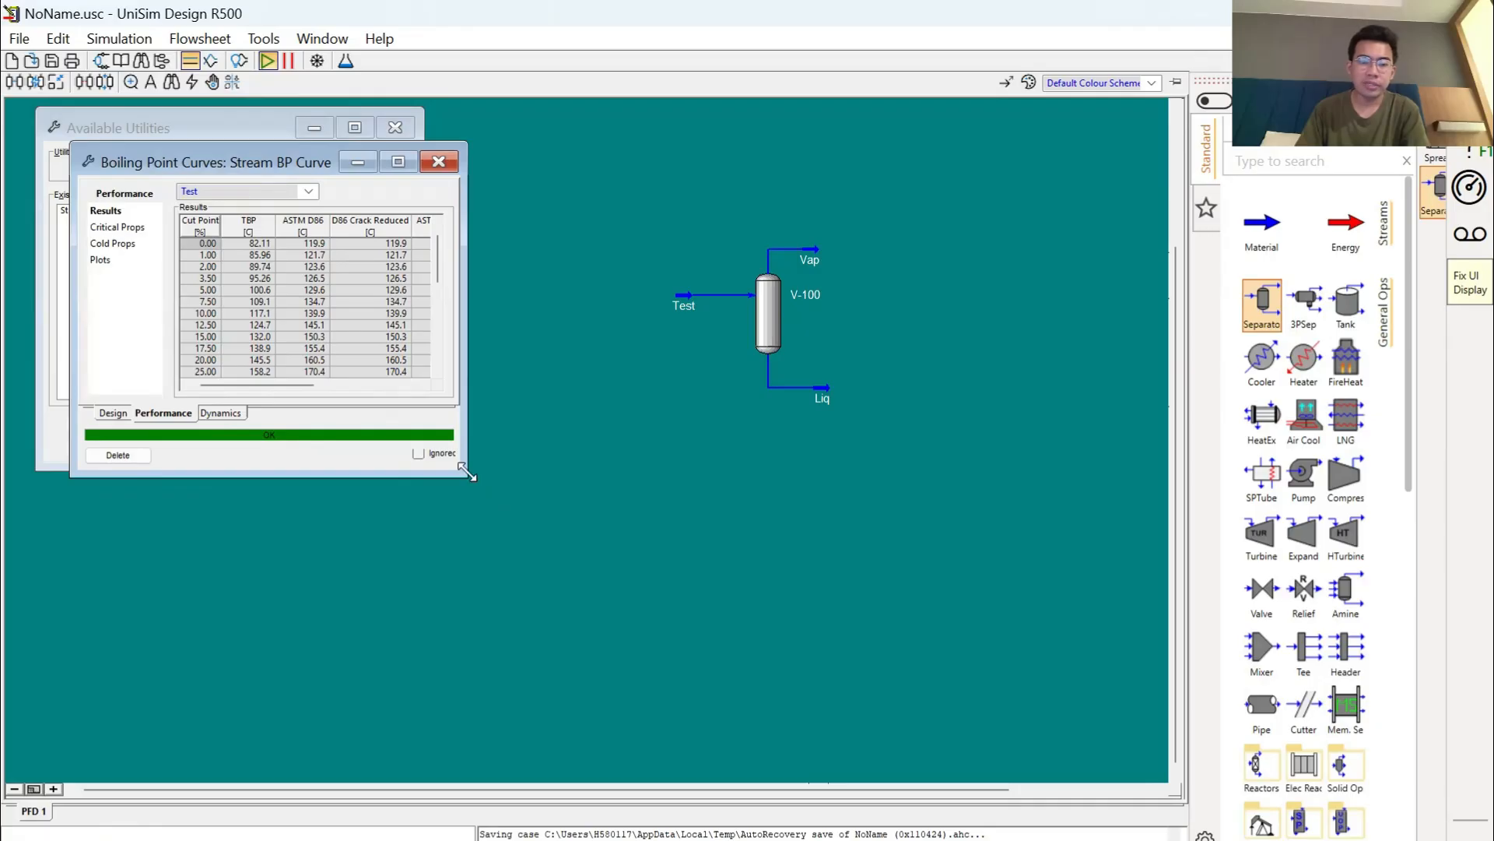
left_click_drag(467, 473, 1098, 705)
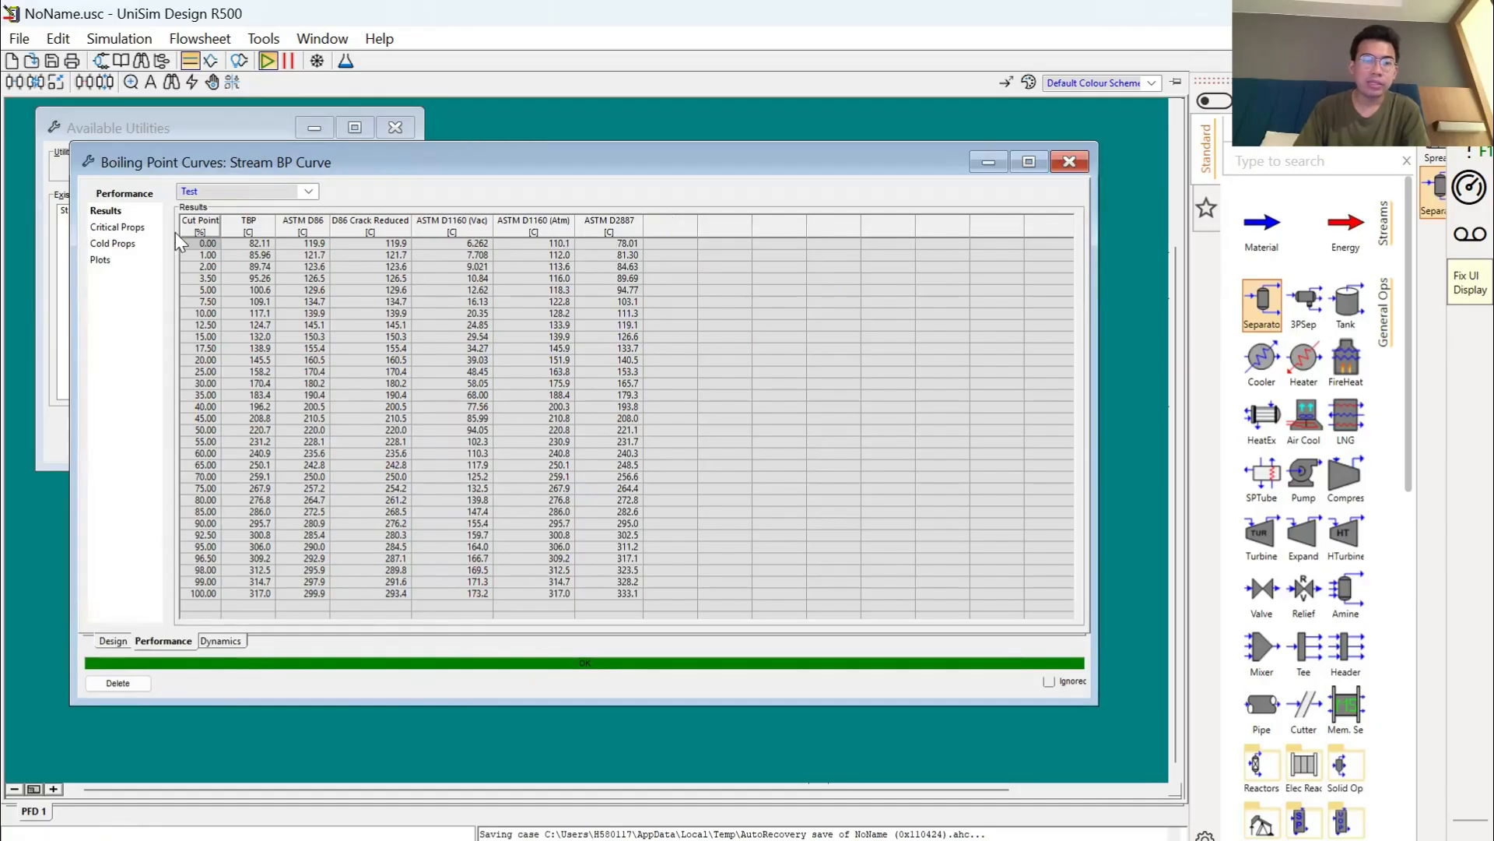
left_click_drag(212, 154, 334, 150)
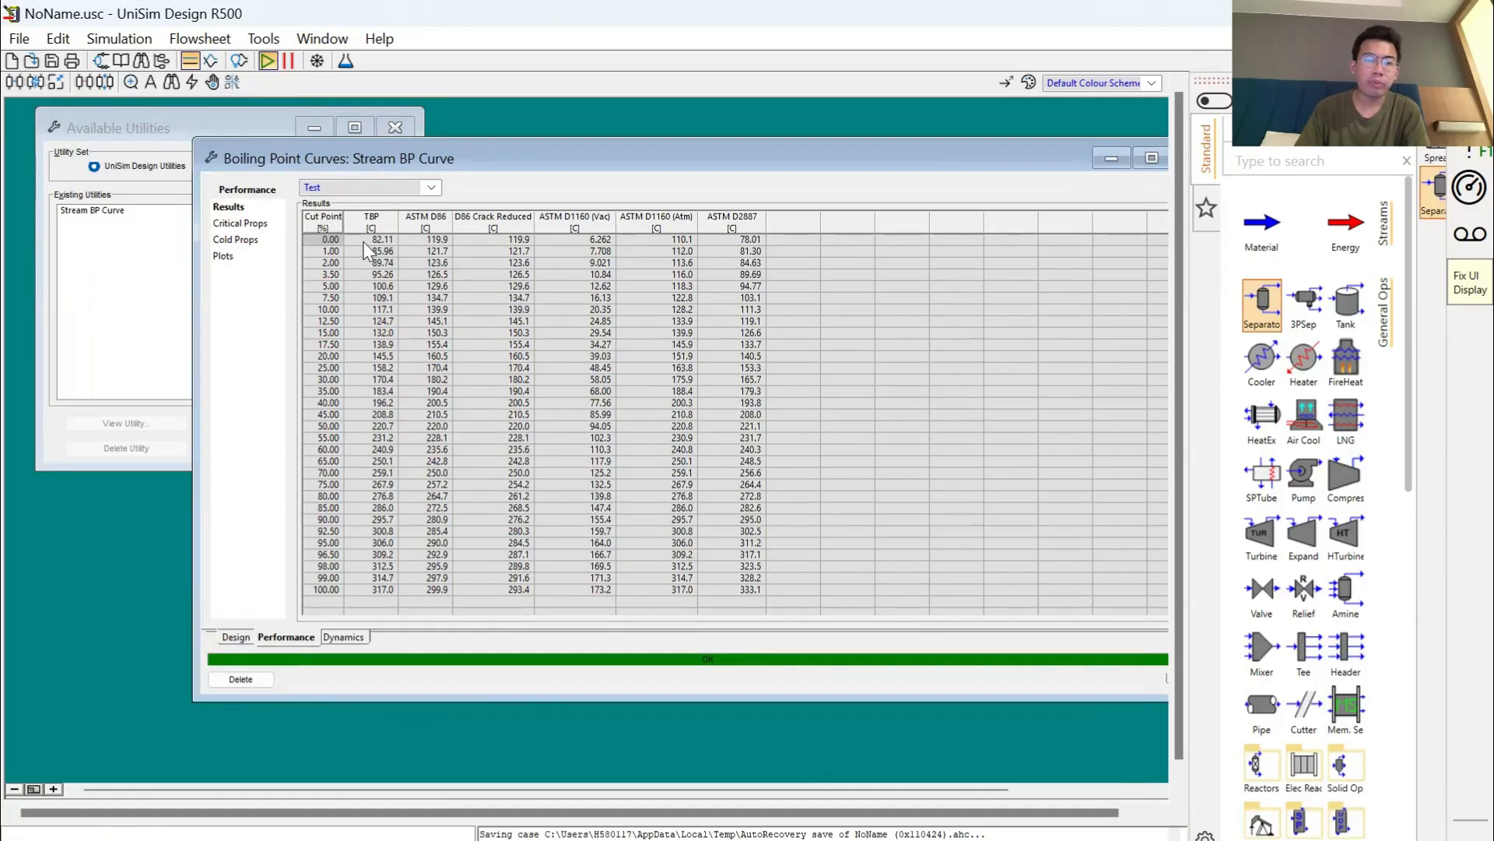
left_click_drag(343, 247, 395, 593)
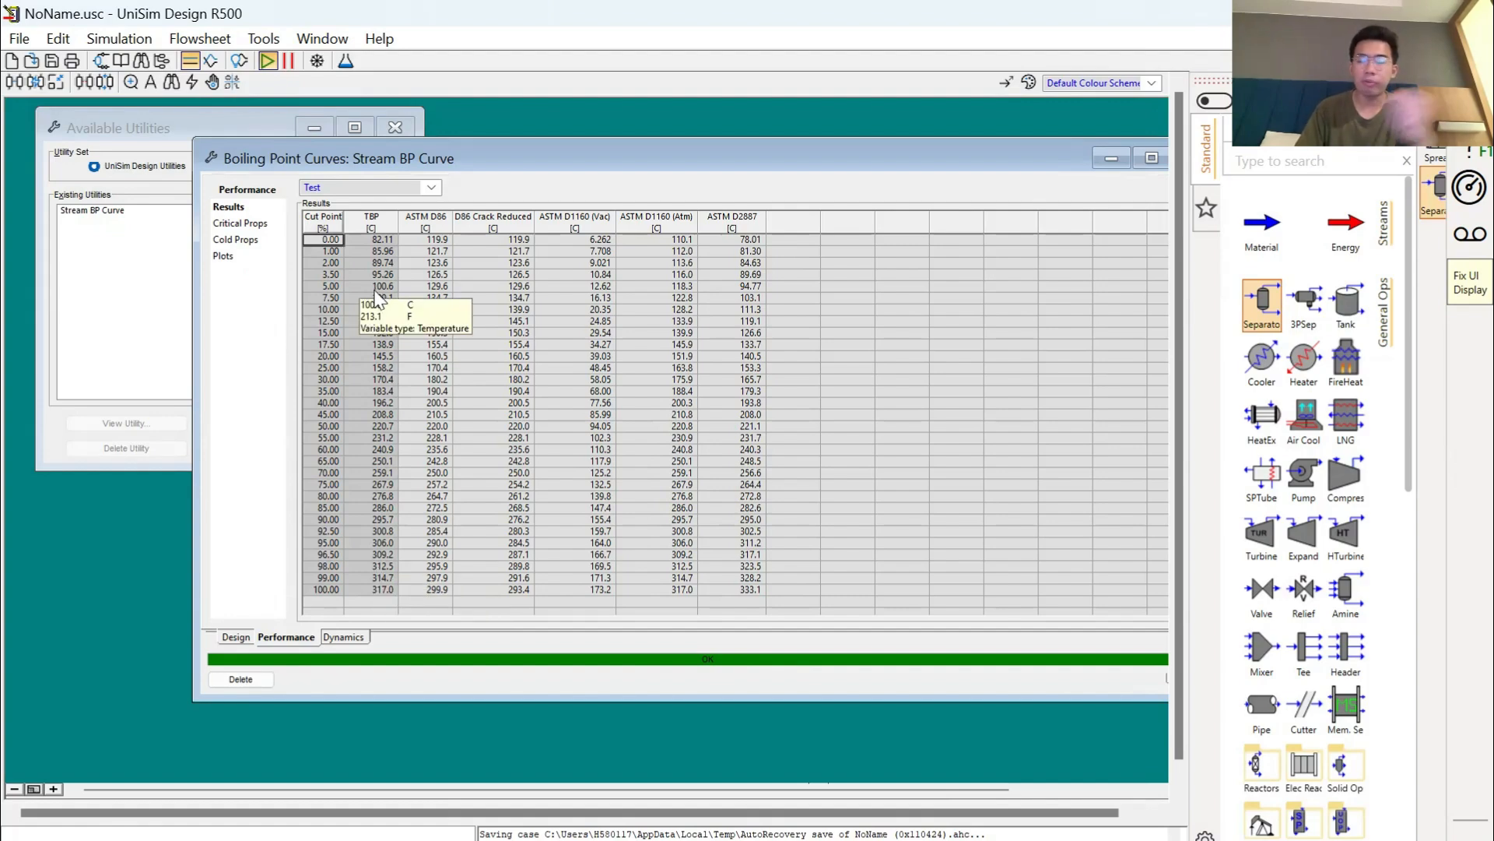
left_click(375, 252)
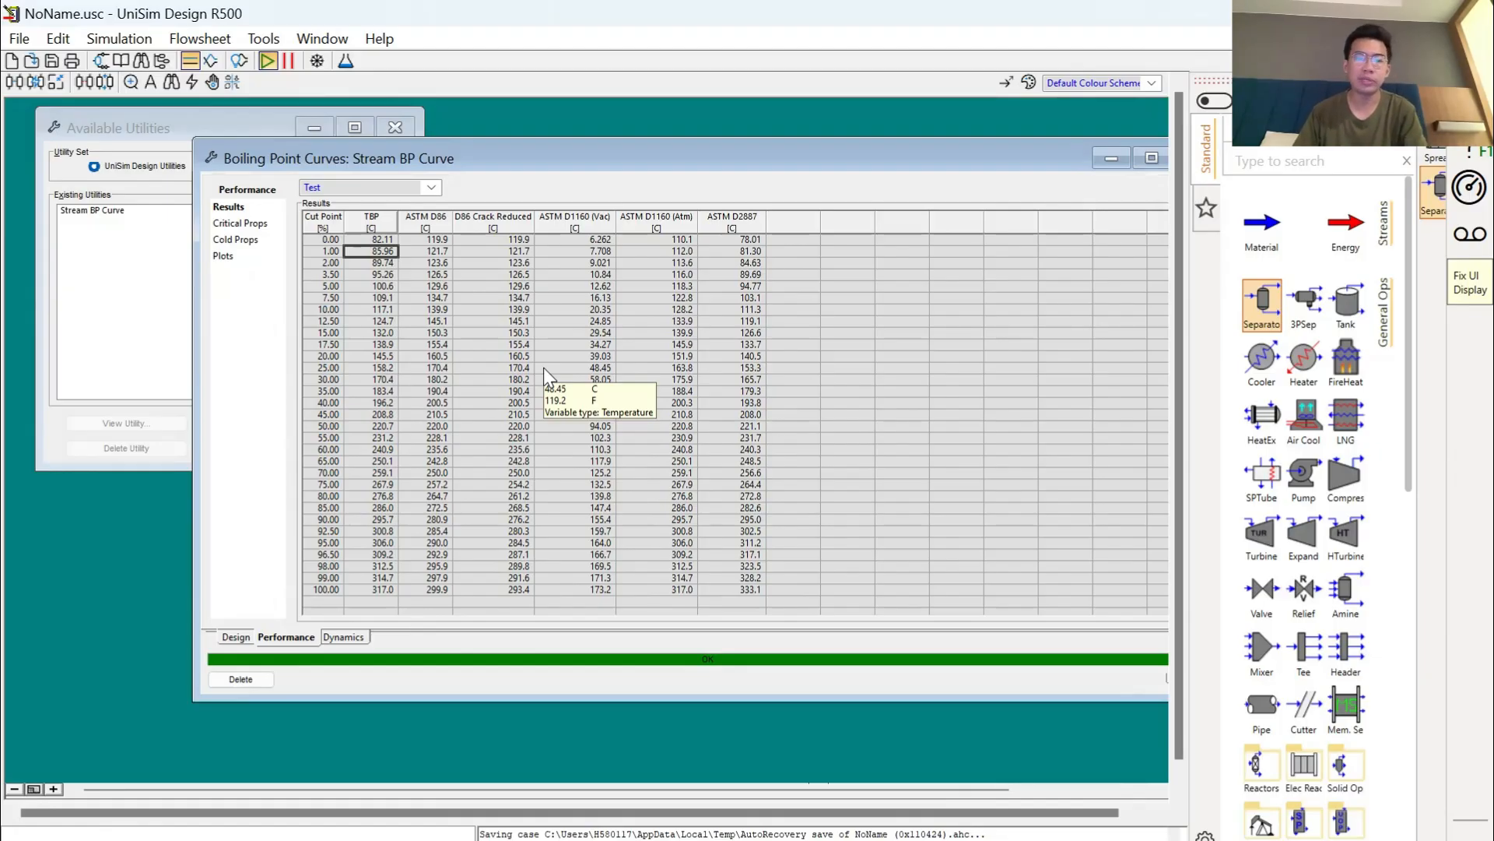
Keep Test as the reported stream and examine its critical properties, including critical pressure and acentric factor
left_click(433, 188)
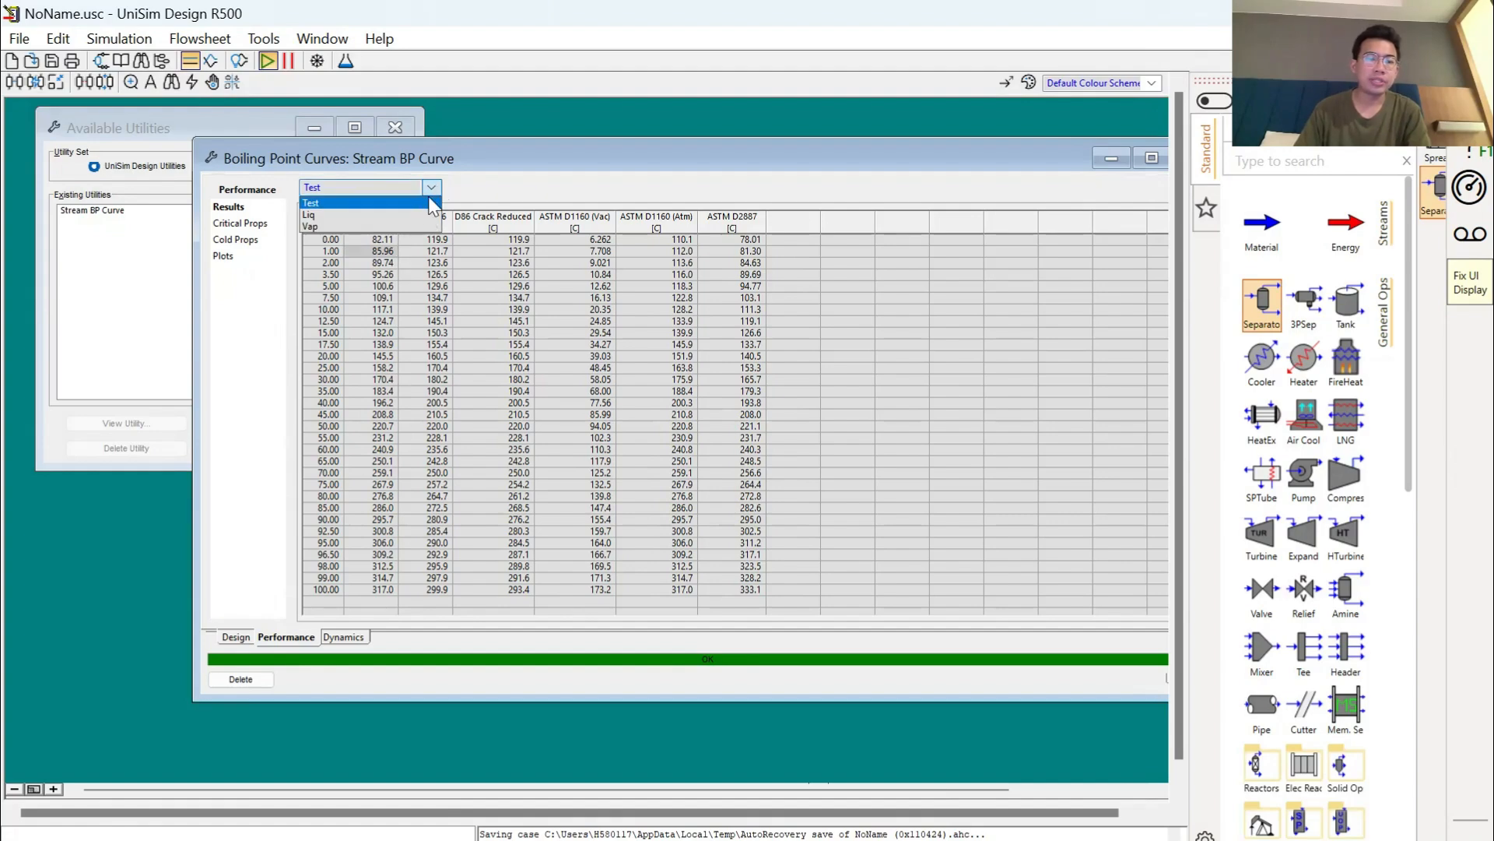
left_click(424, 202)
left_click(255, 225)
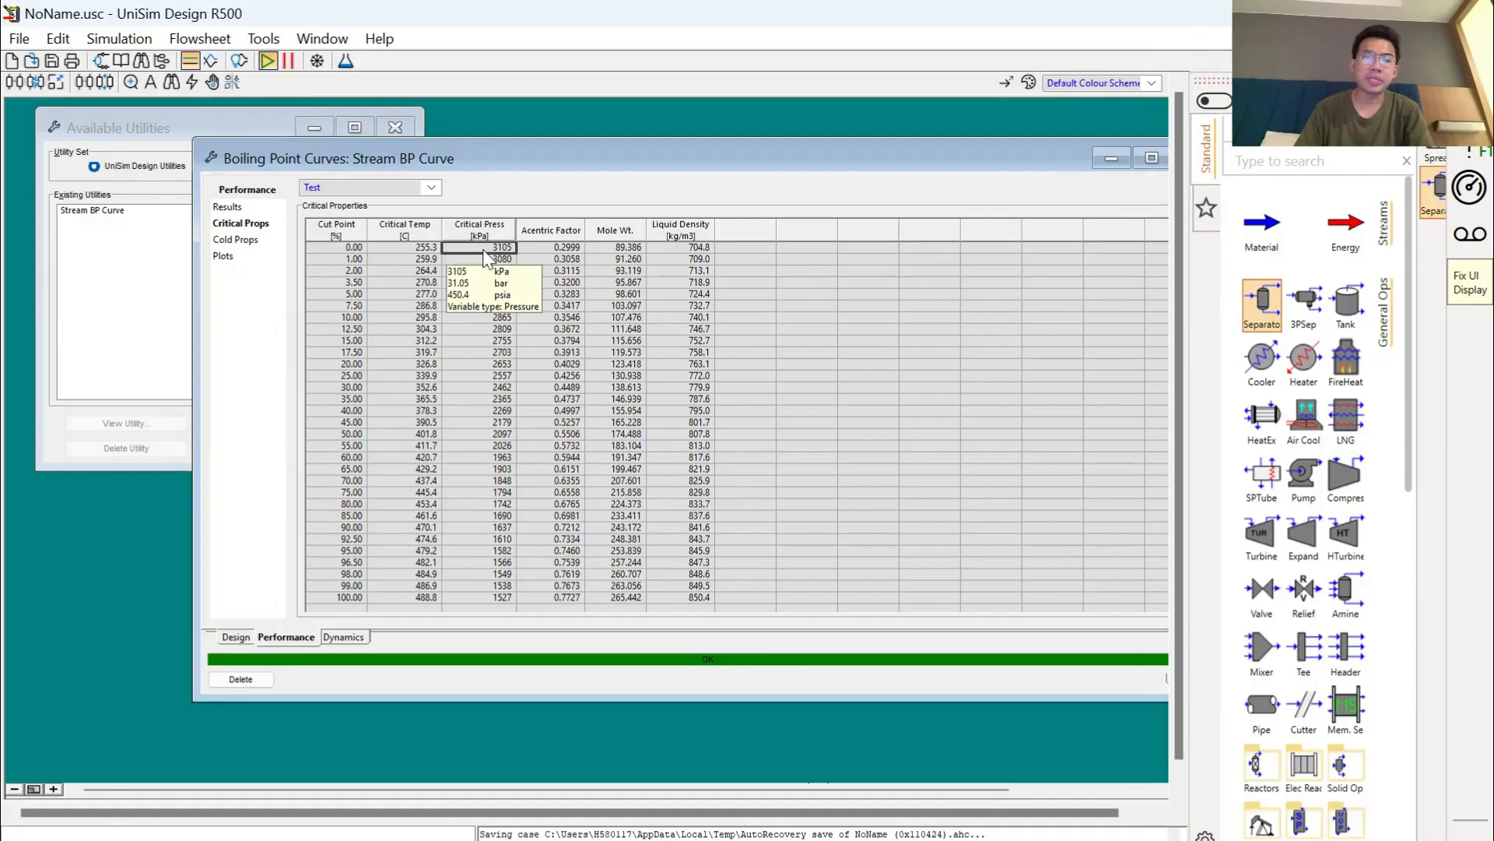
left_click(521, 250)
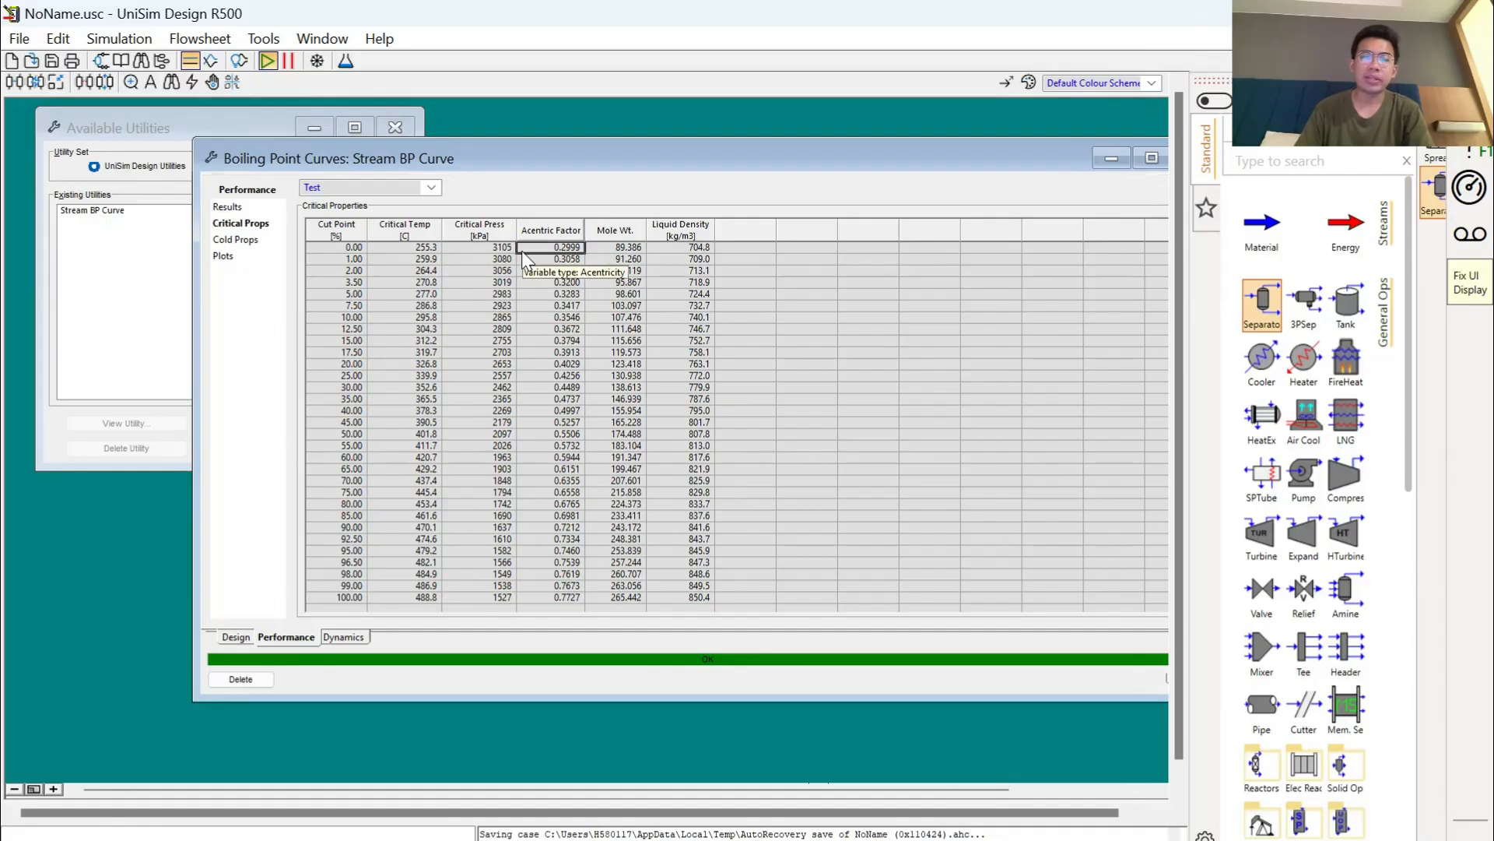
Examine the Test stream's molecular weight and liquid density at the listed cut points
left_click(602, 245)
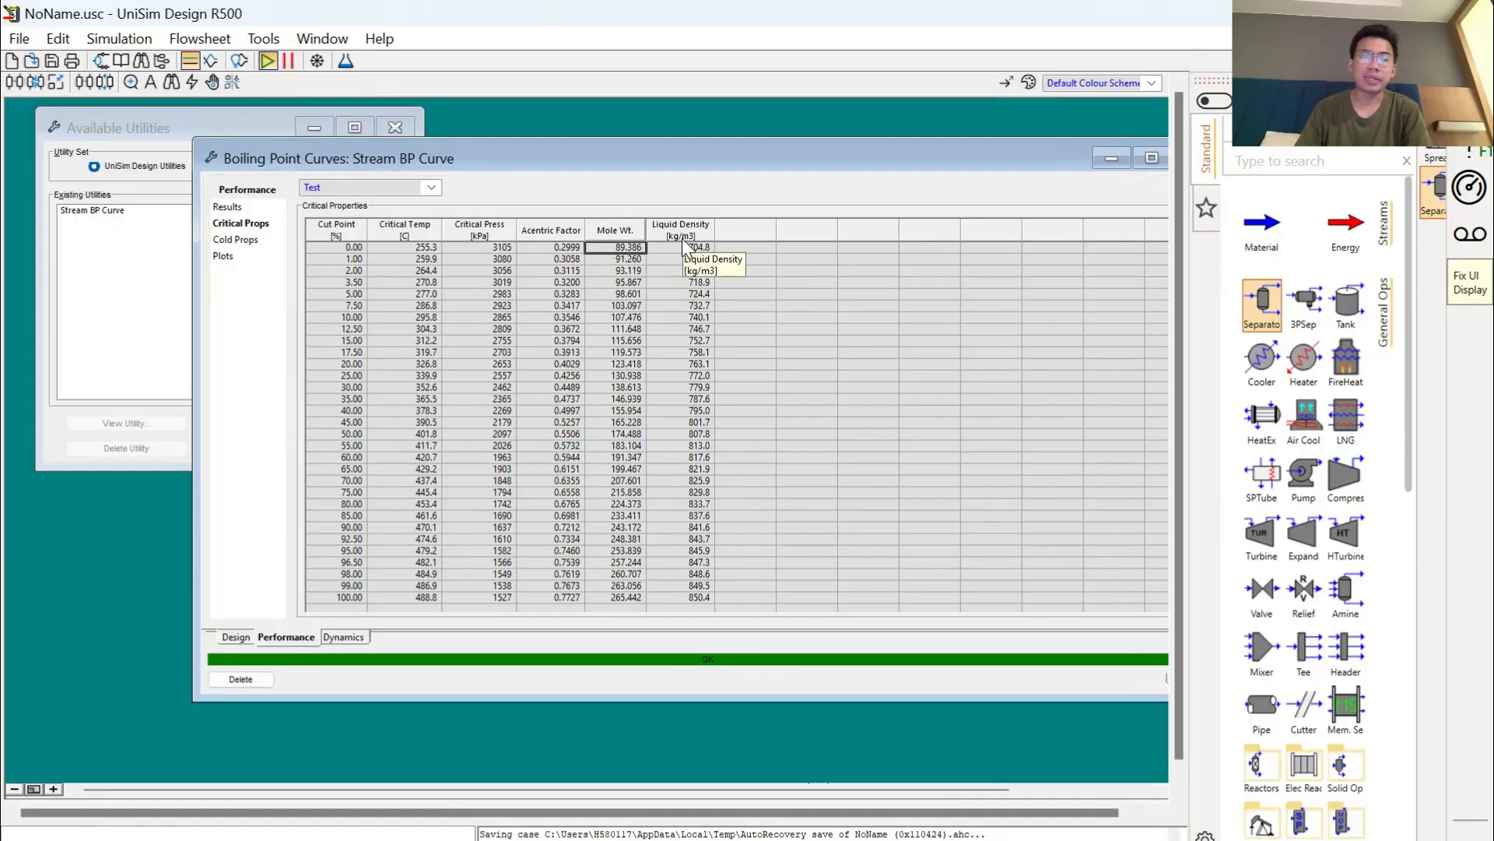
left_click(352, 271)
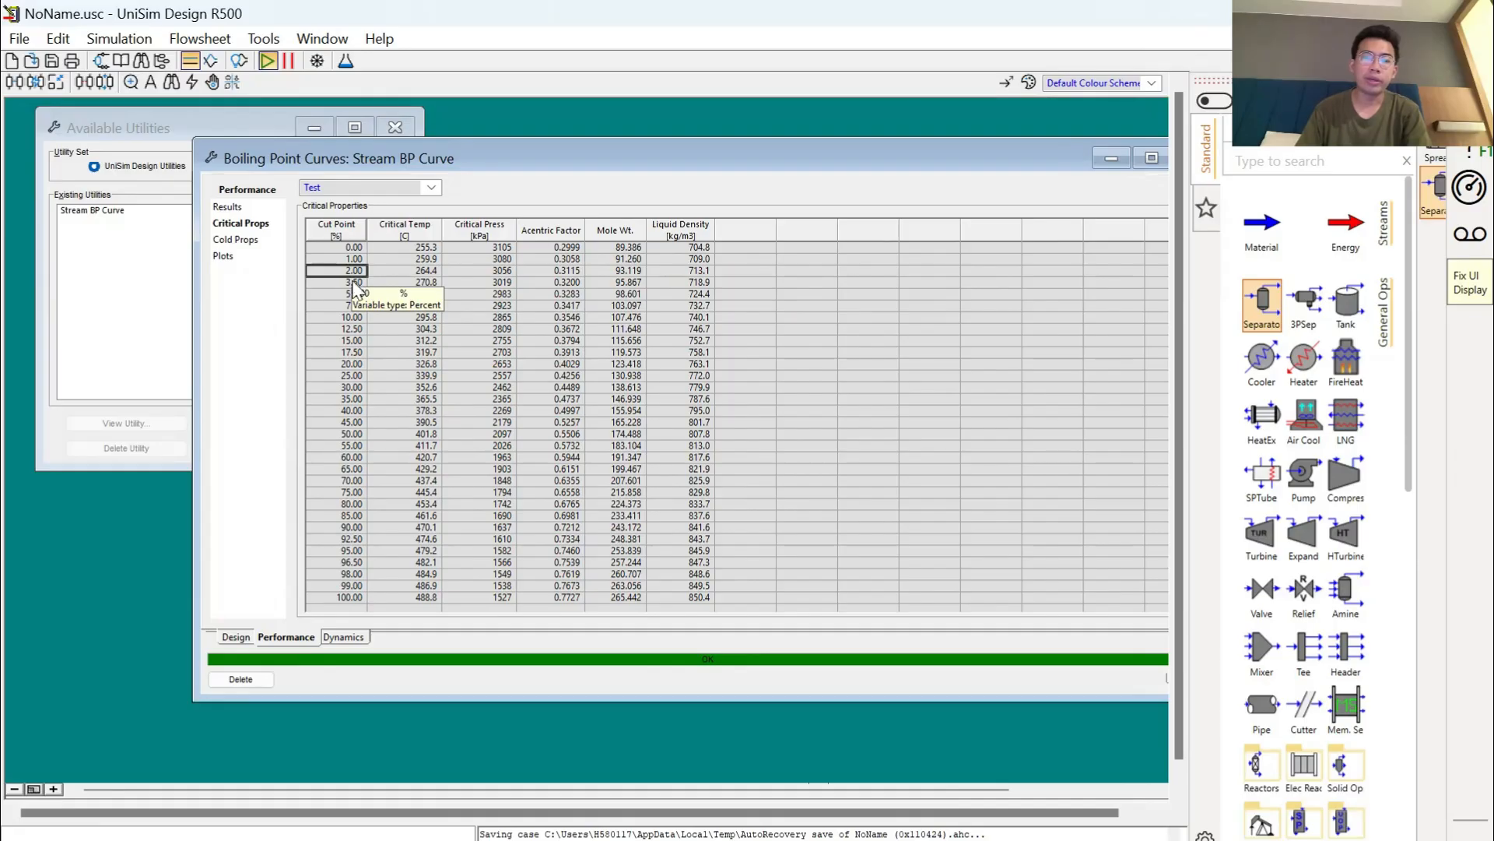
left_click(355, 295)
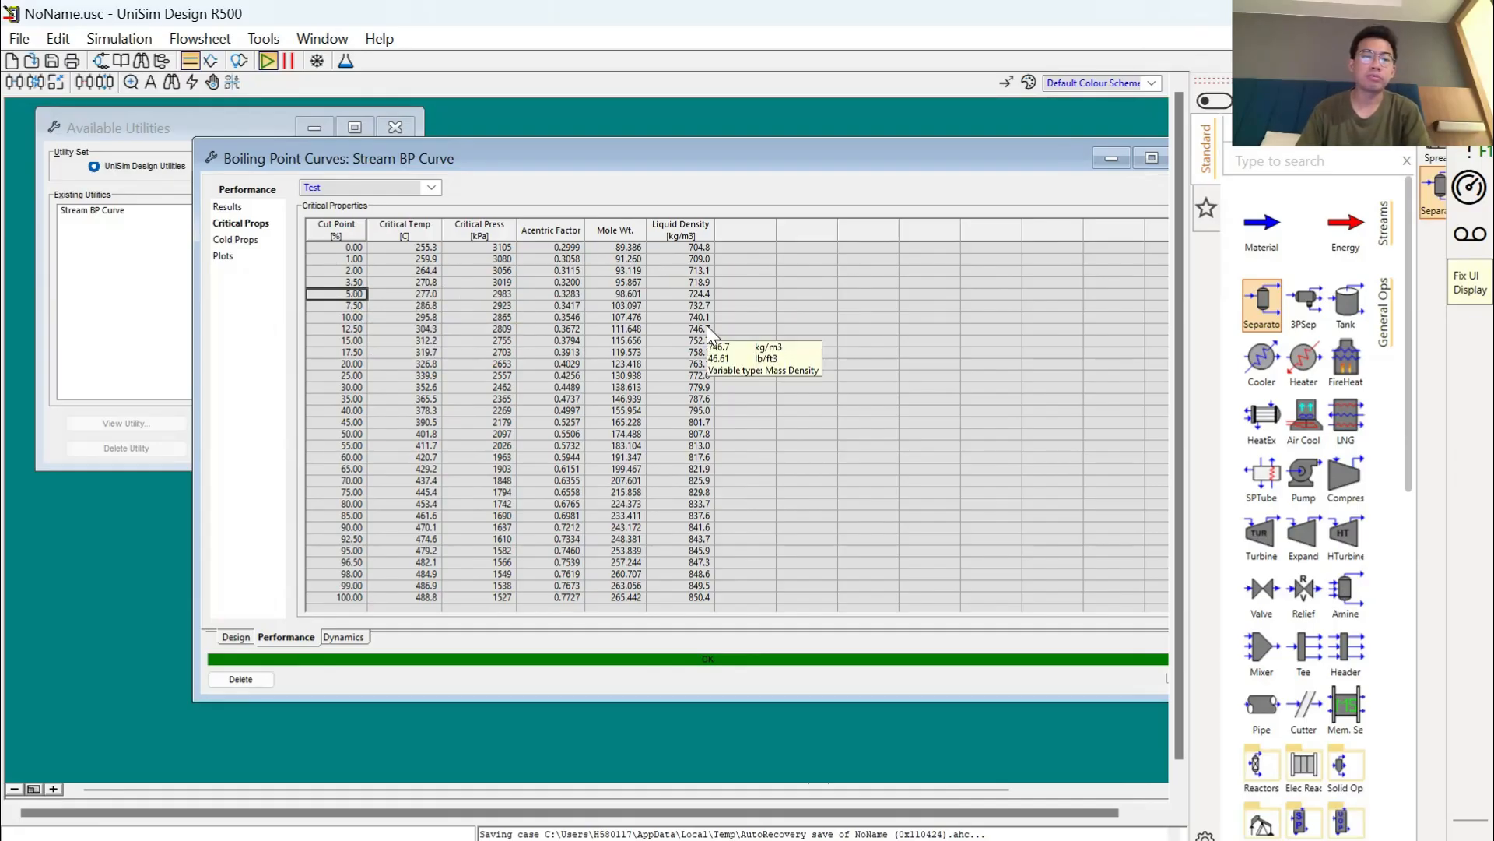
Examine the Test stream's cold properties, from vapour pressure to viscosity, and its paraffin, naphthene and aromatic content
left_click(261, 243)
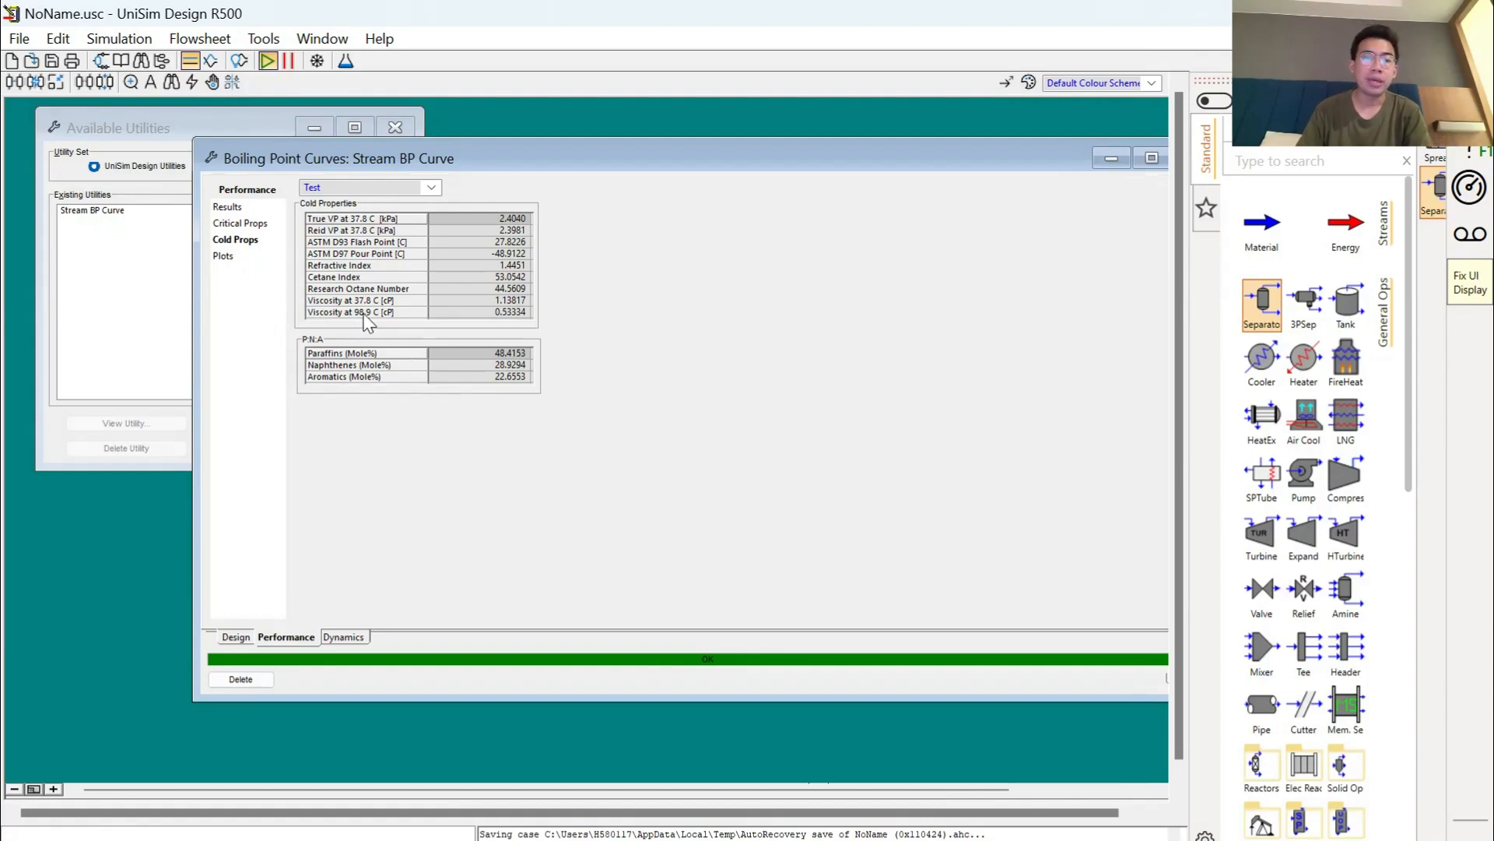
left_click(487, 223)
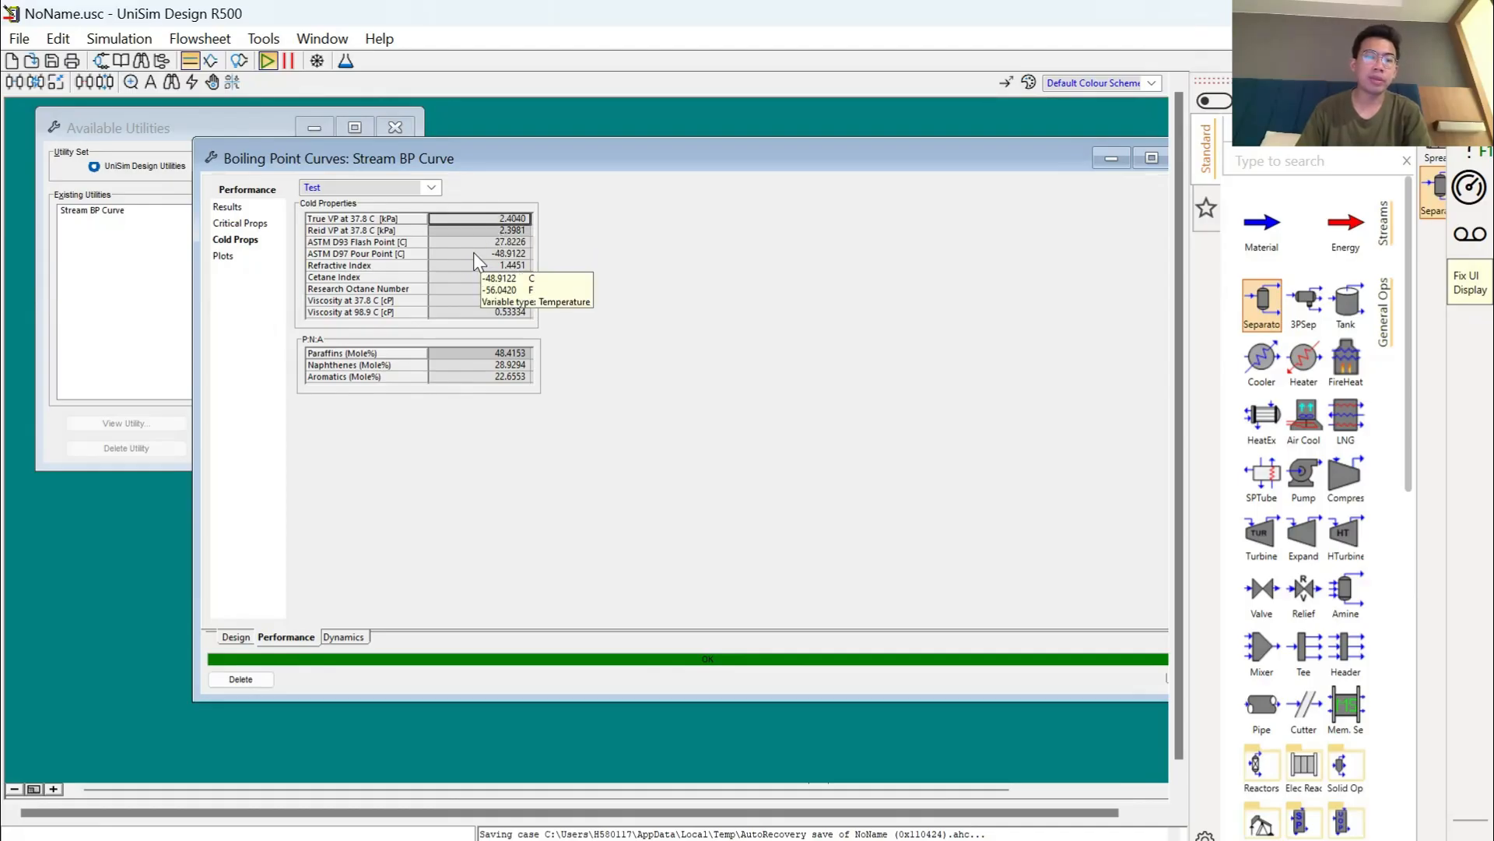
key("Down")
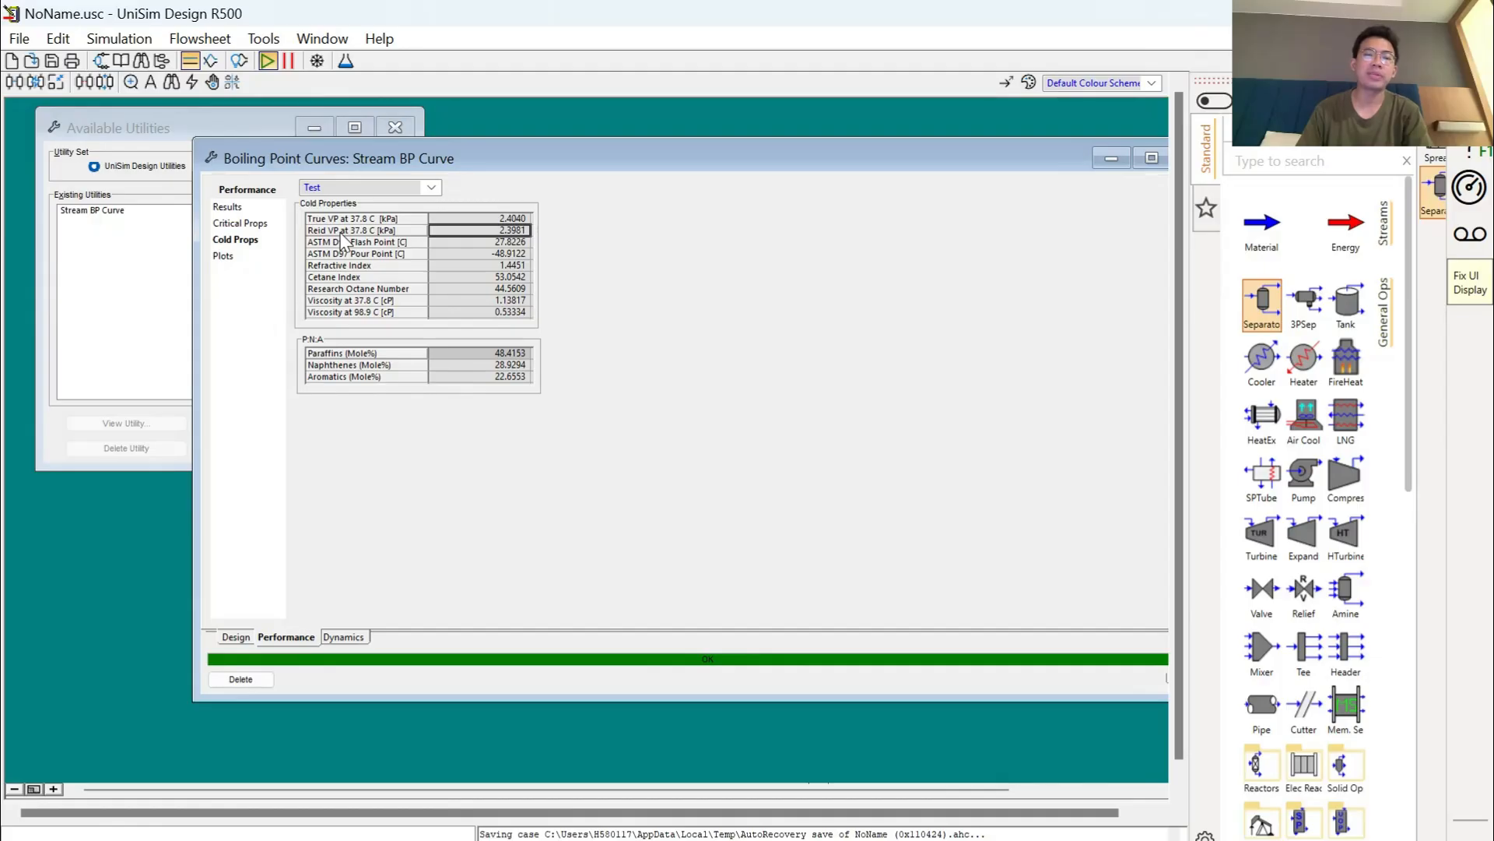
mouse_move(457, 237)
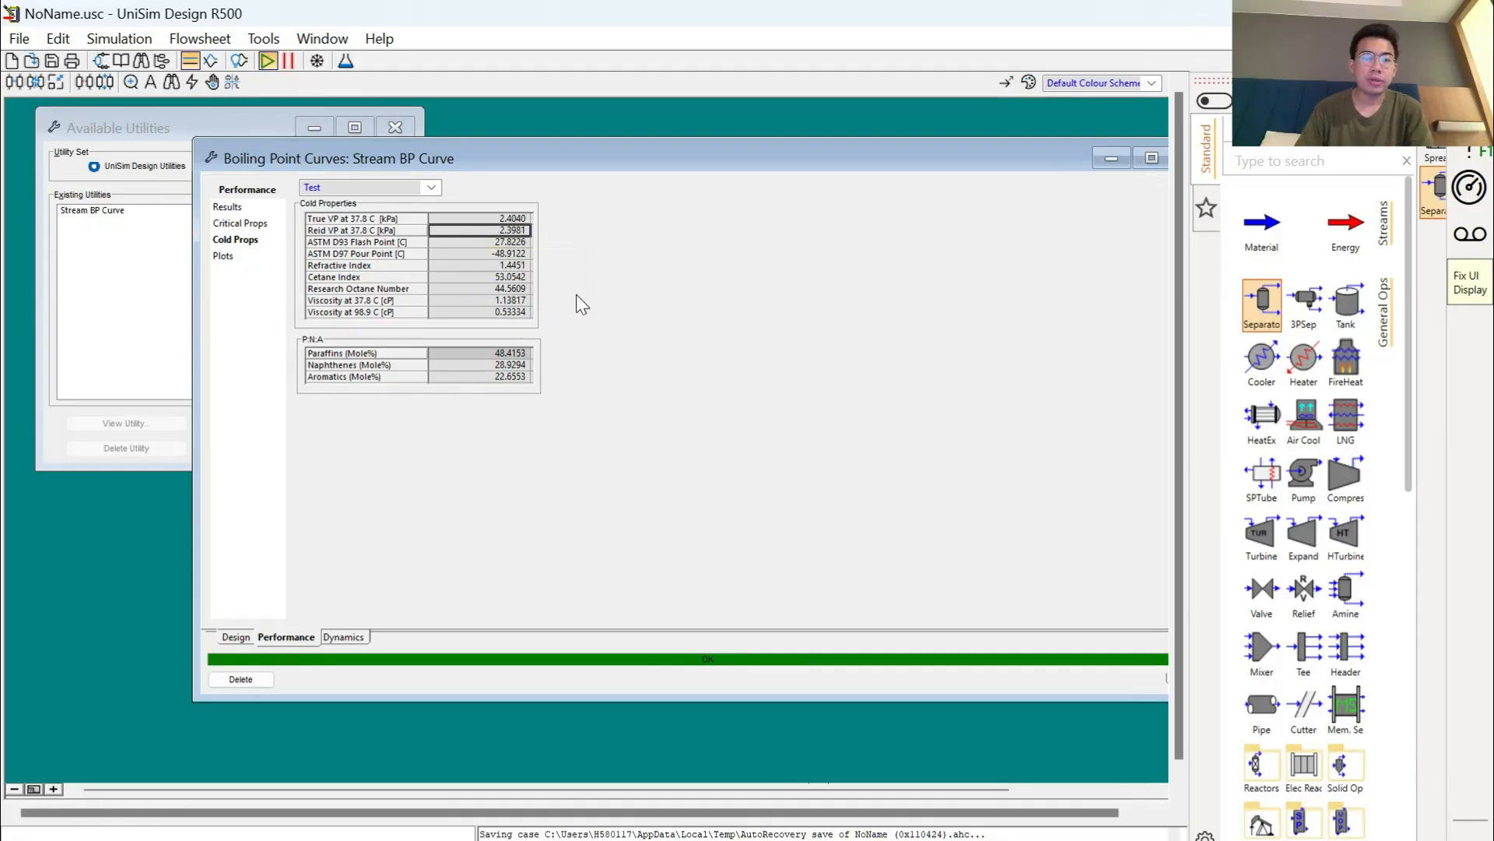
left_click(492, 254)
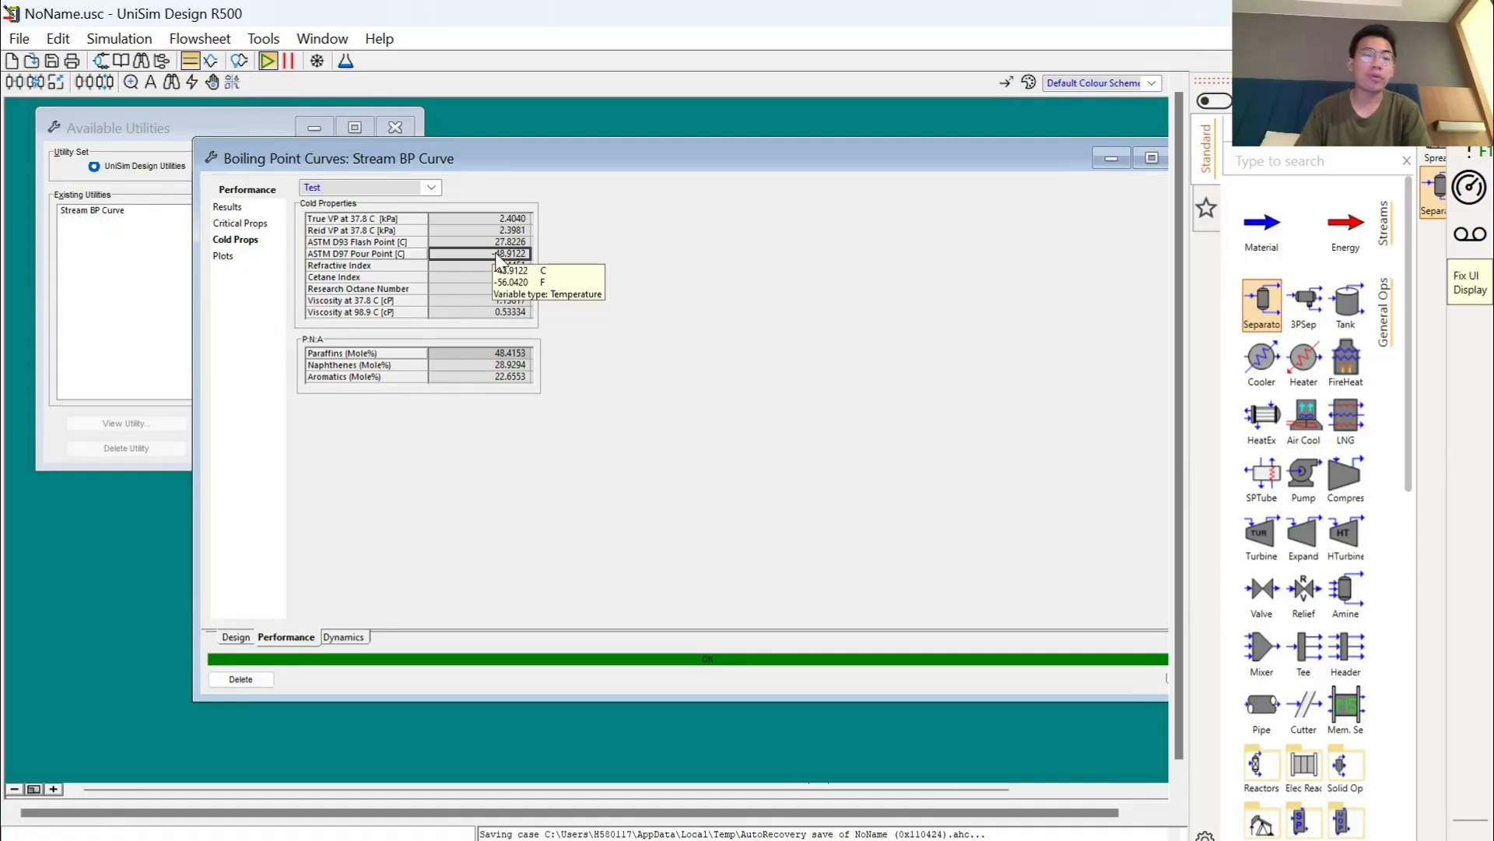
left_click(494, 268)
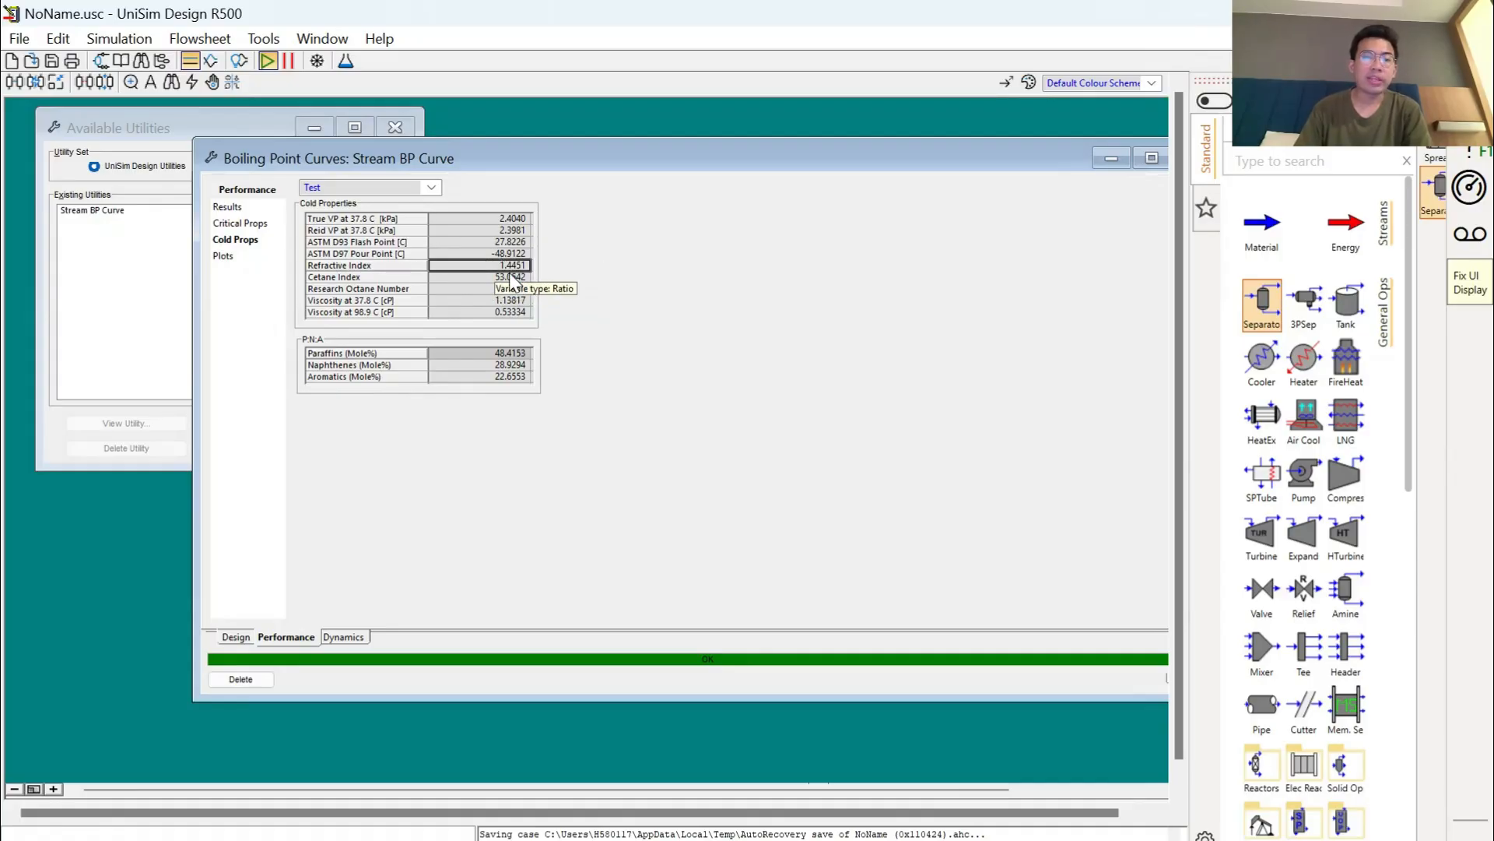
left_click(516, 275)
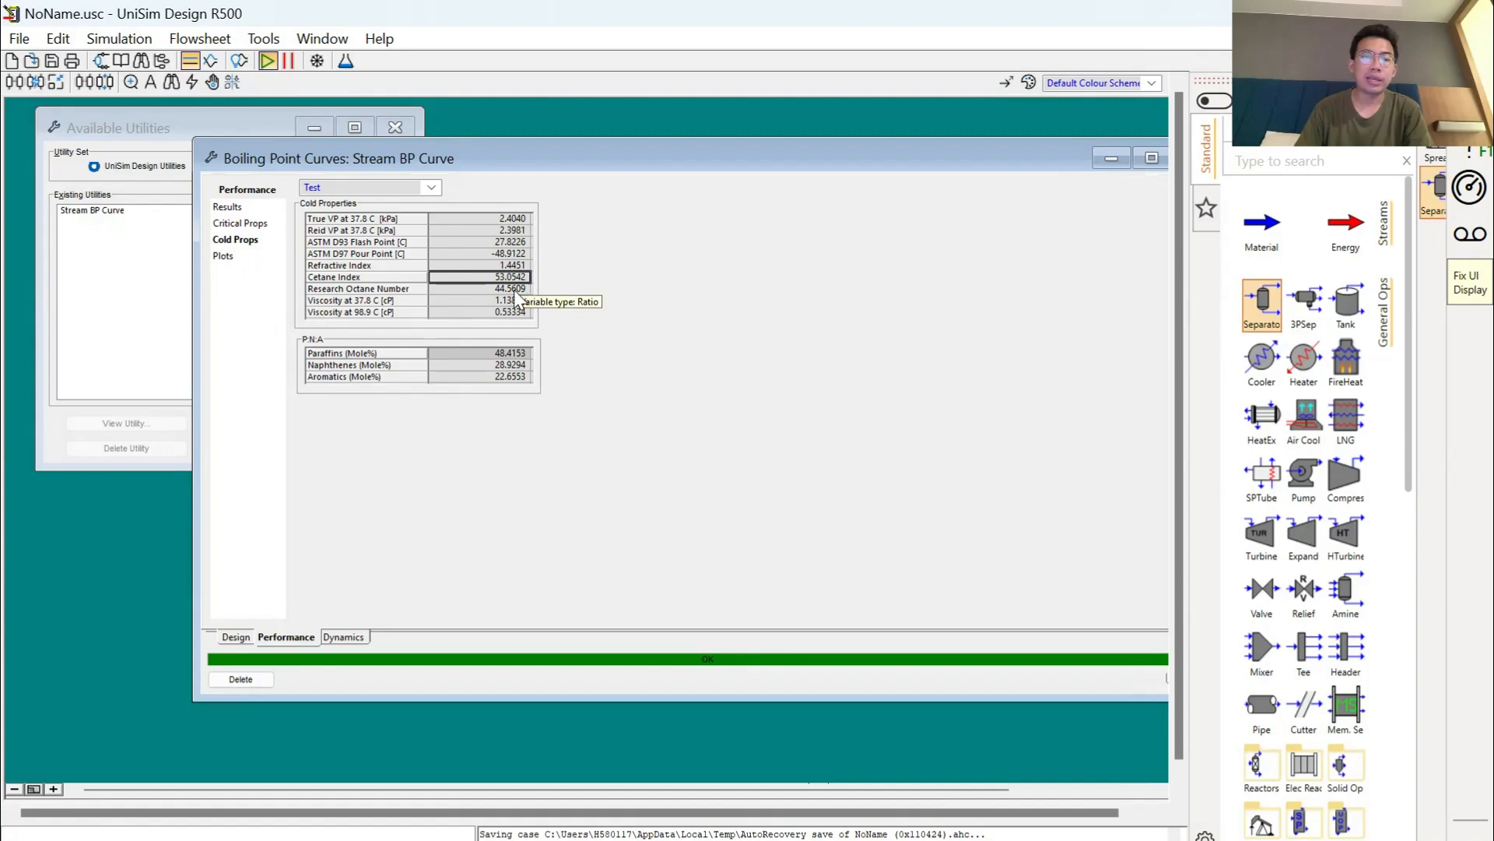
left_click(514, 289)
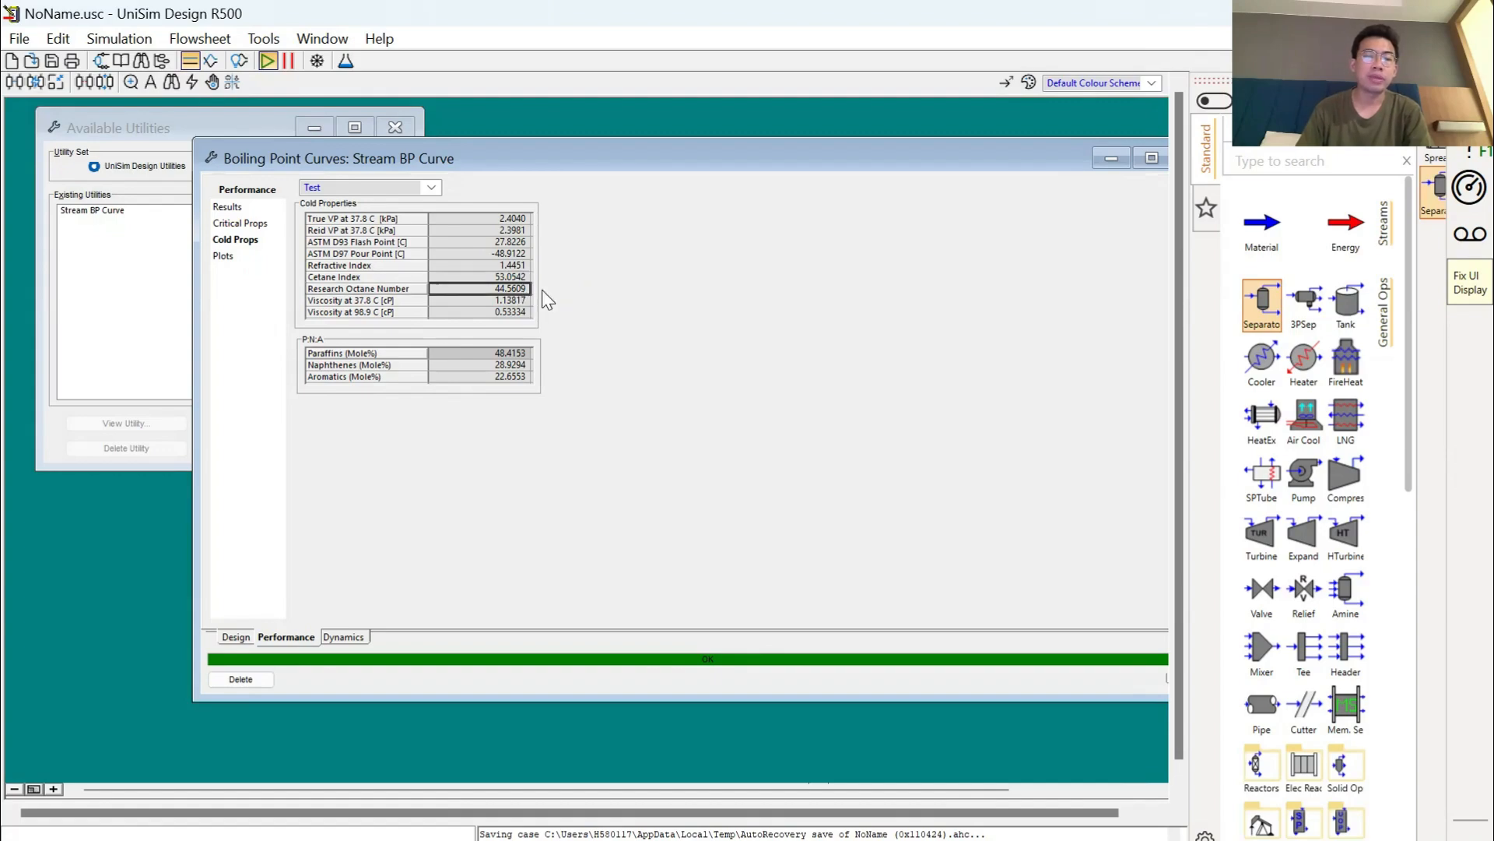
left_click(496, 299)
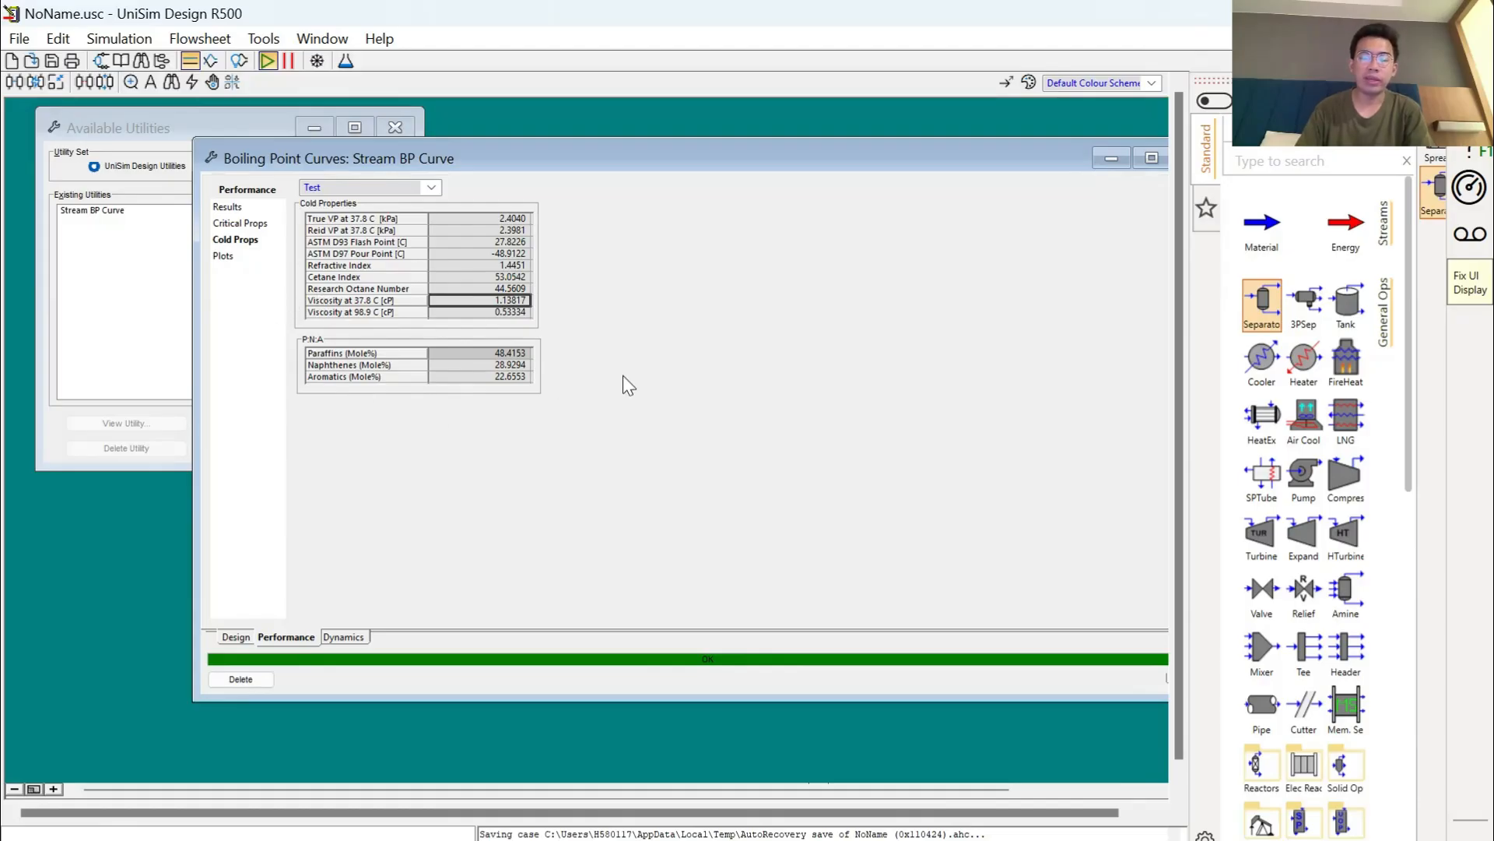
left_click(506, 353)
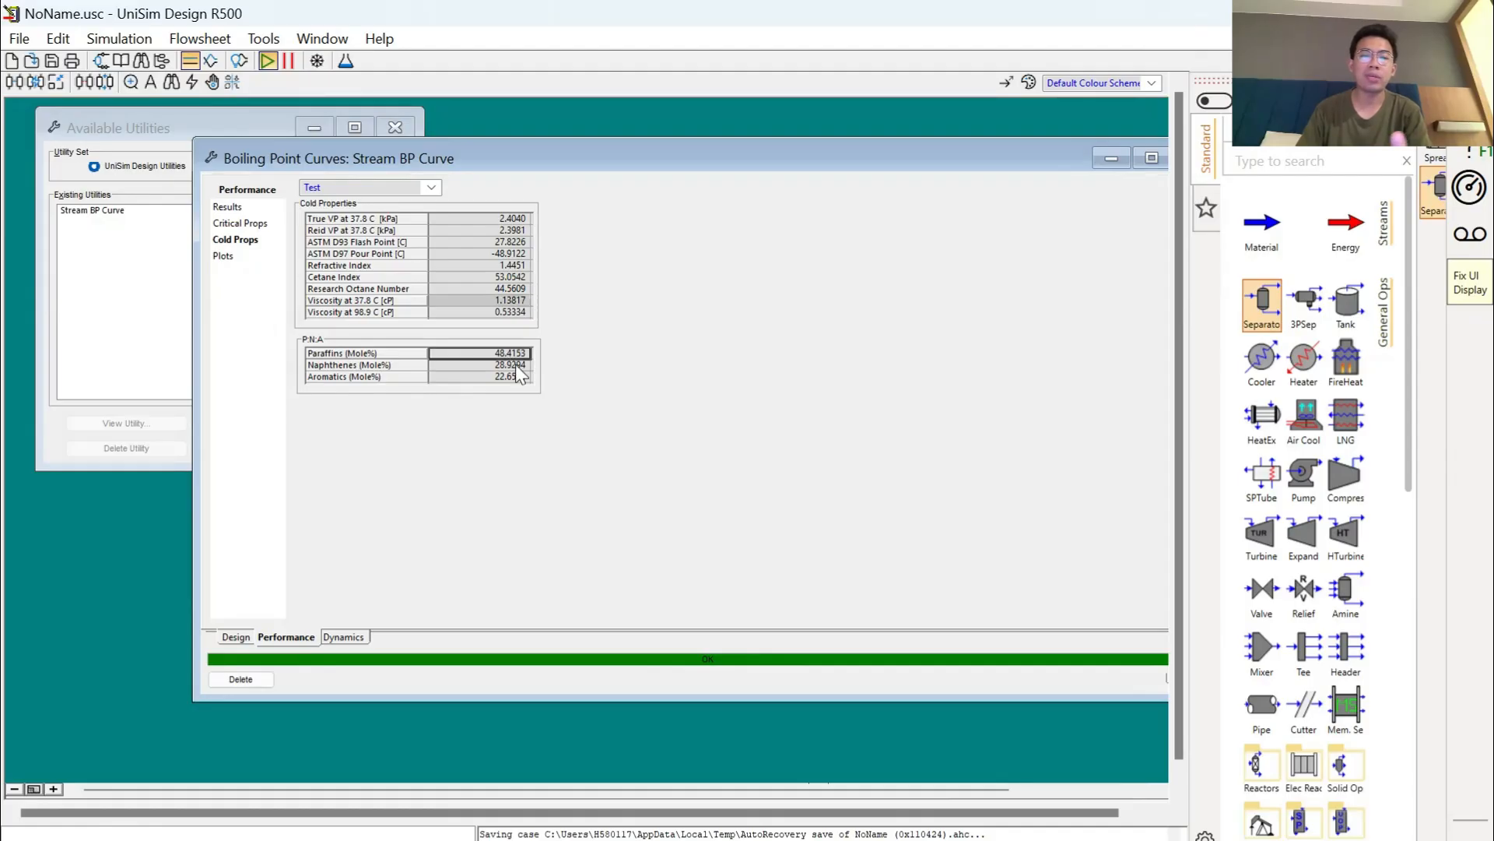
left_click(515, 364)
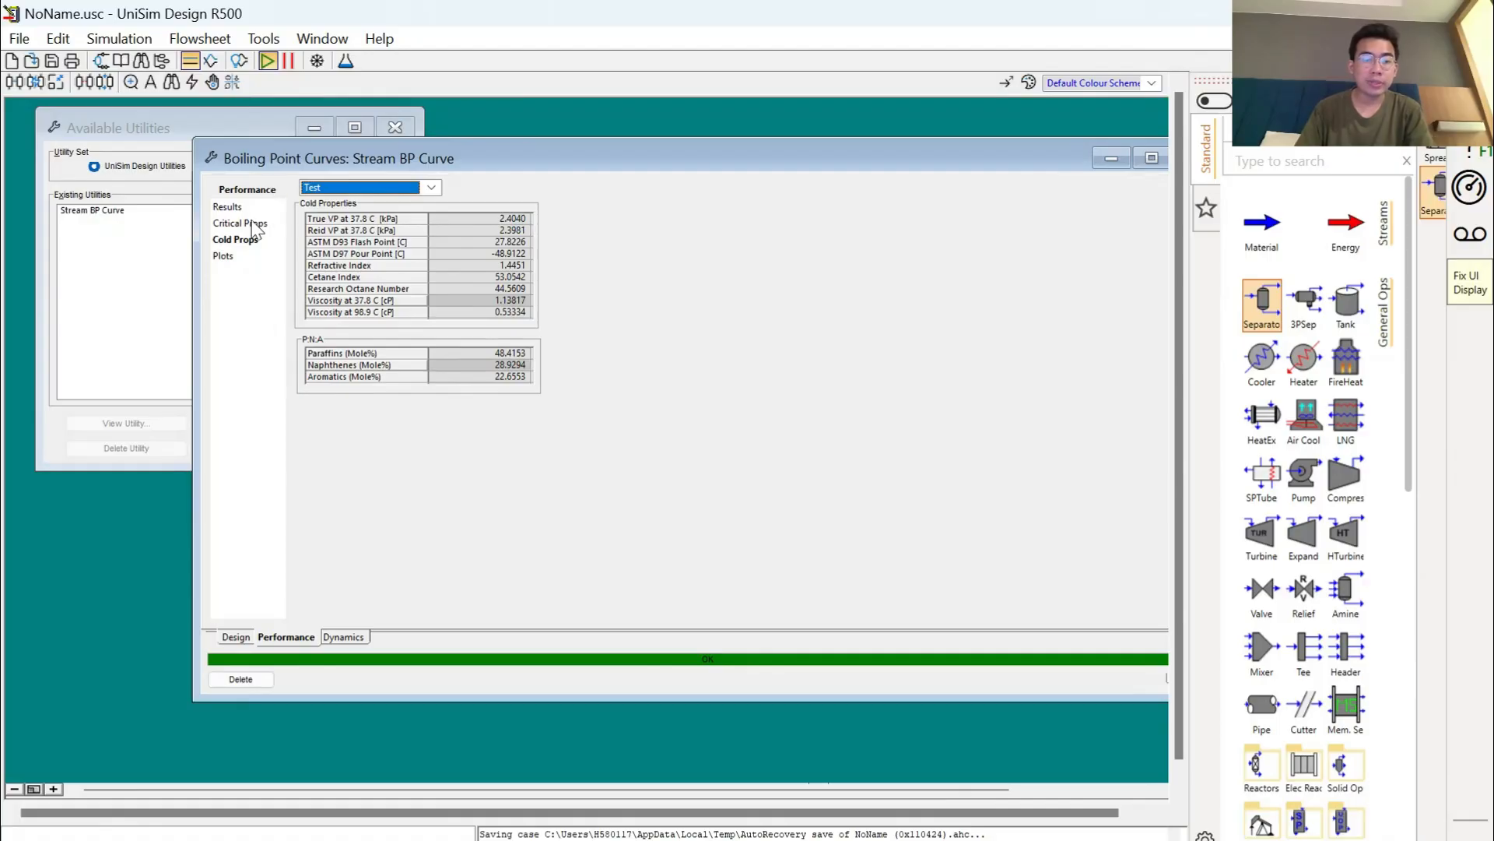
Show the boiling point plot for Test, Liq and Vap in full and switch it from True BP to ASTM D86 curves
left_click(233, 255)
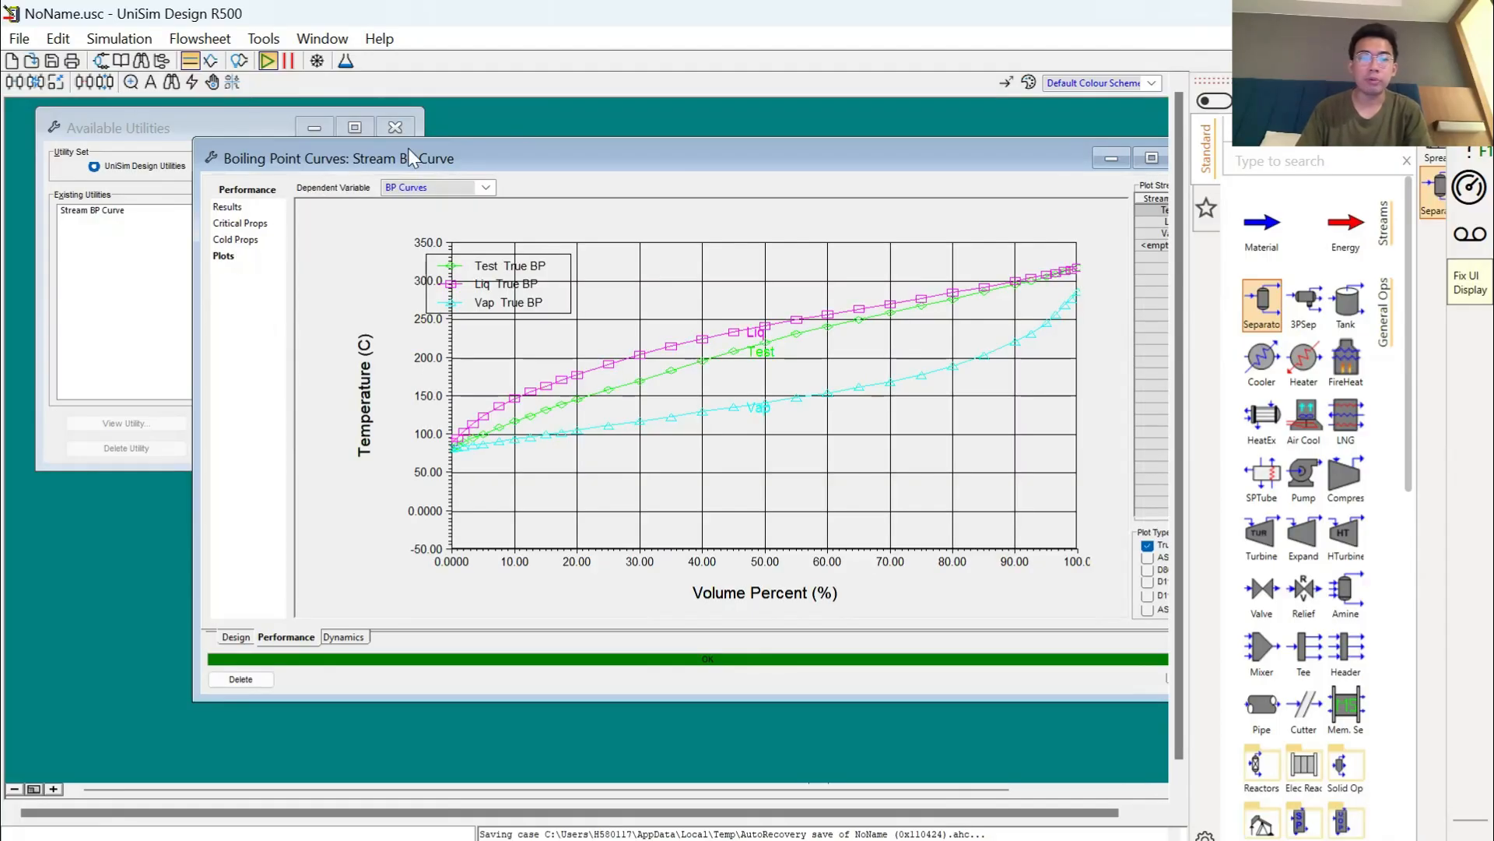
left_click_drag(408, 155, 234, 122)
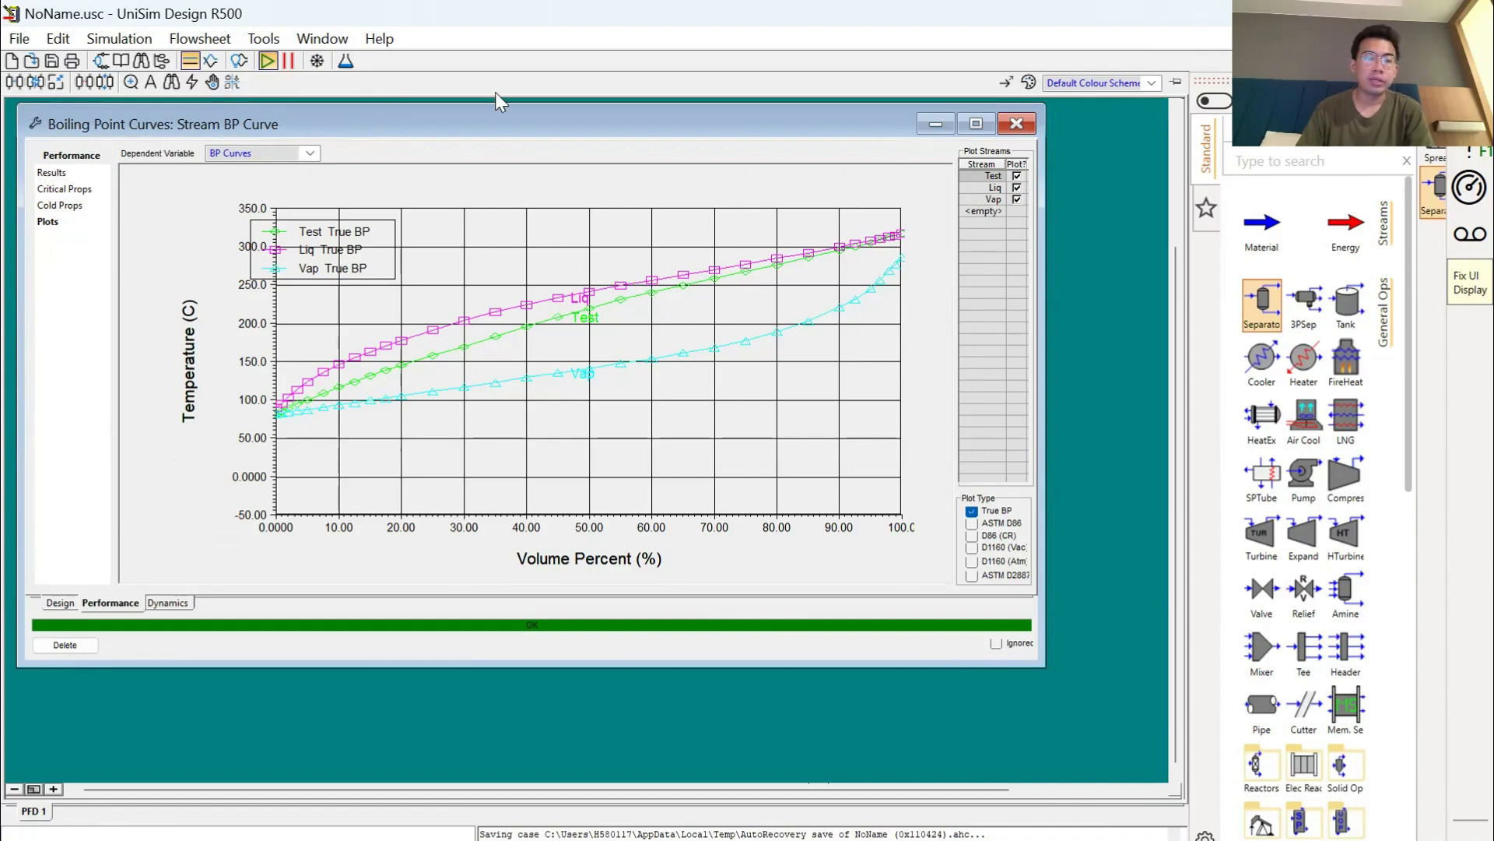
left_click(972, 523)
left_click(972, 523)
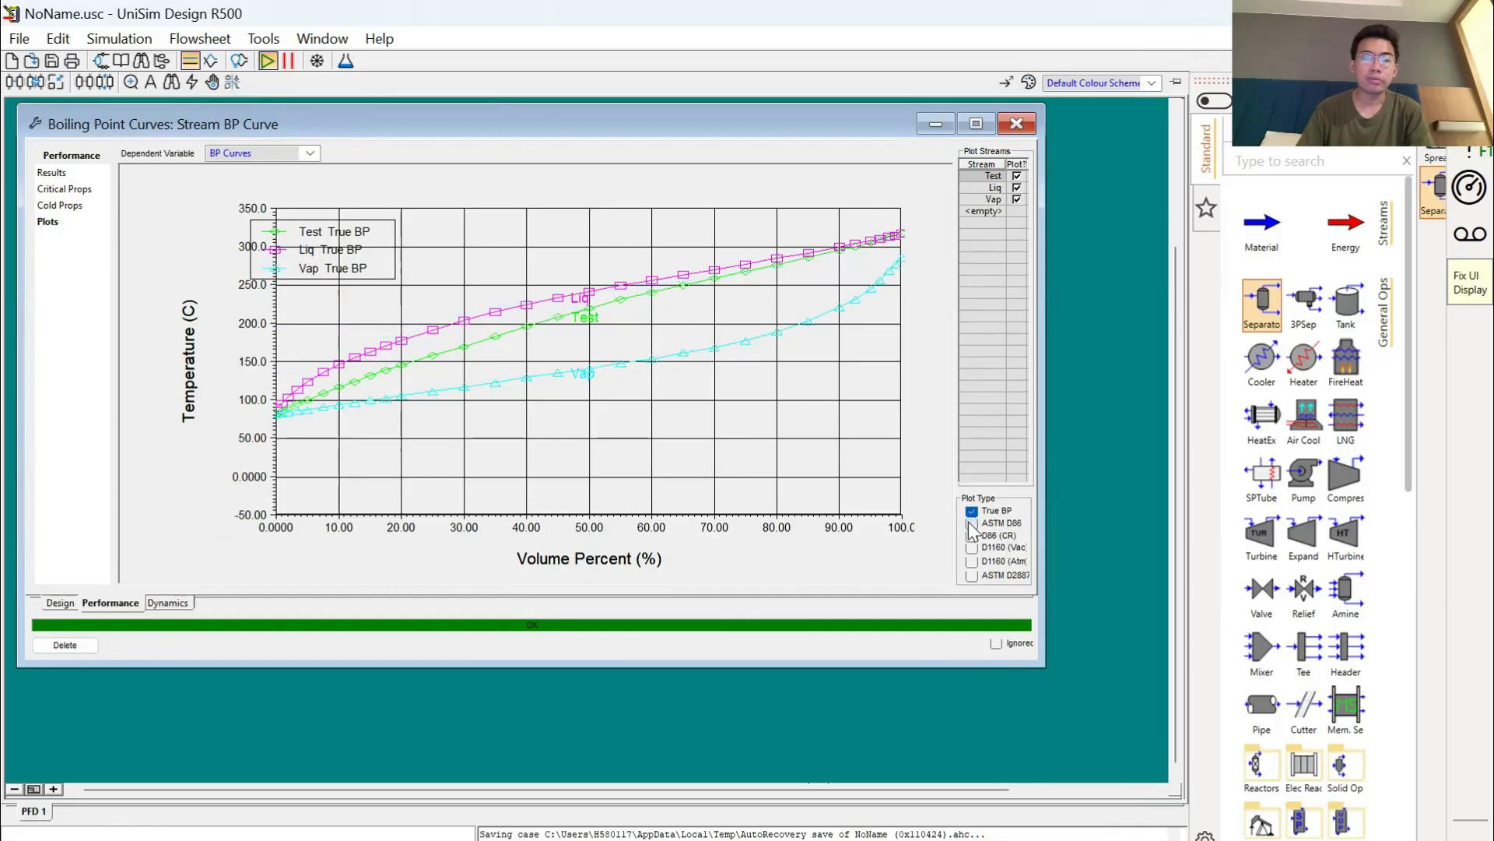
left_click(972, 523)
left_click(972, 510)
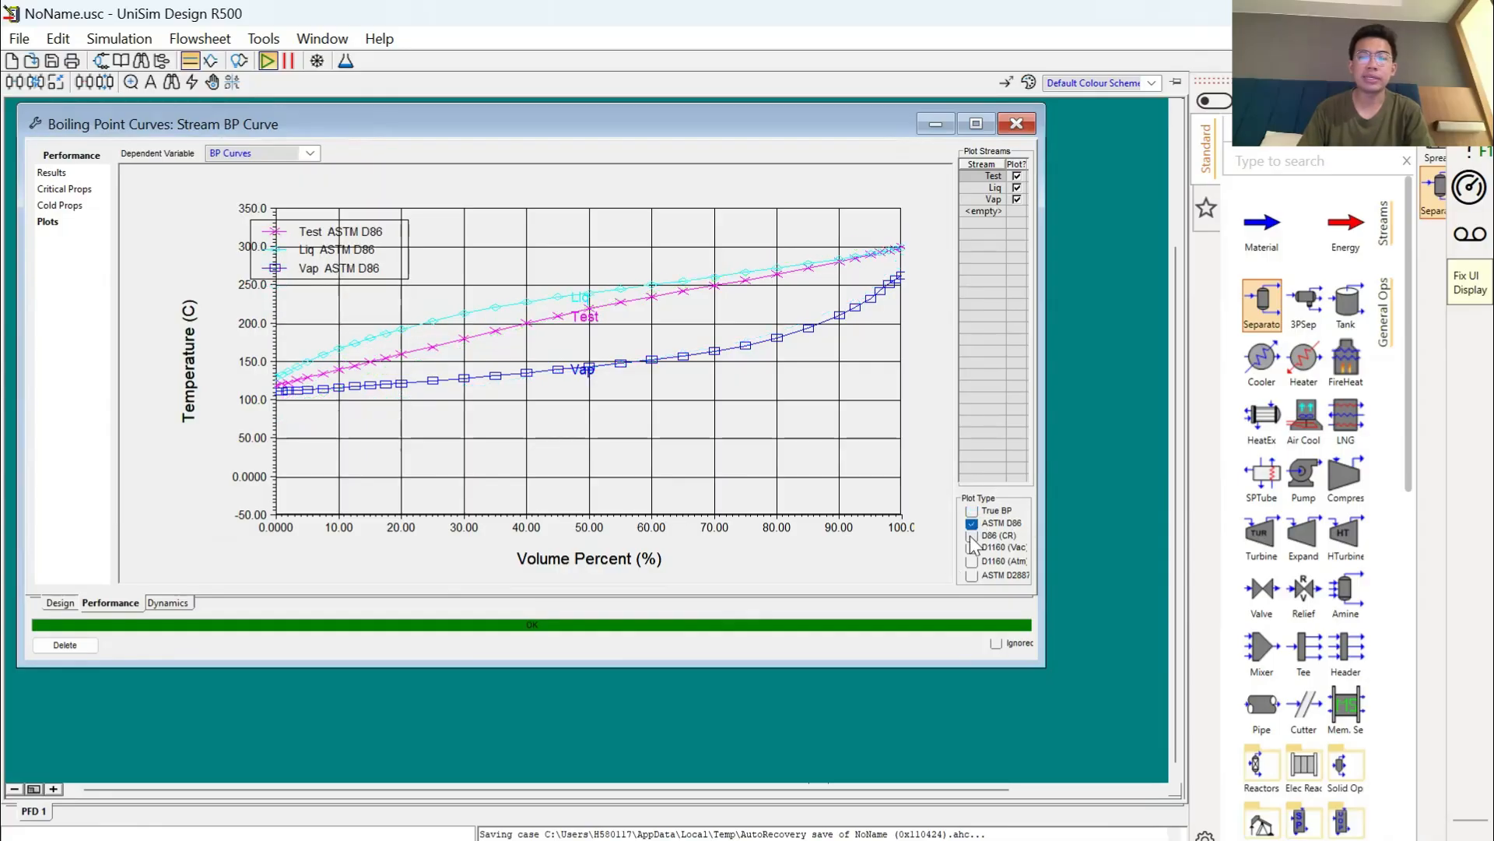
View the D86 (CR) curves of the three streams, and replace them with the D1160 (Vac) curves
left_click(972, 511)
left_click(972, 536)
left_click(972, 523)
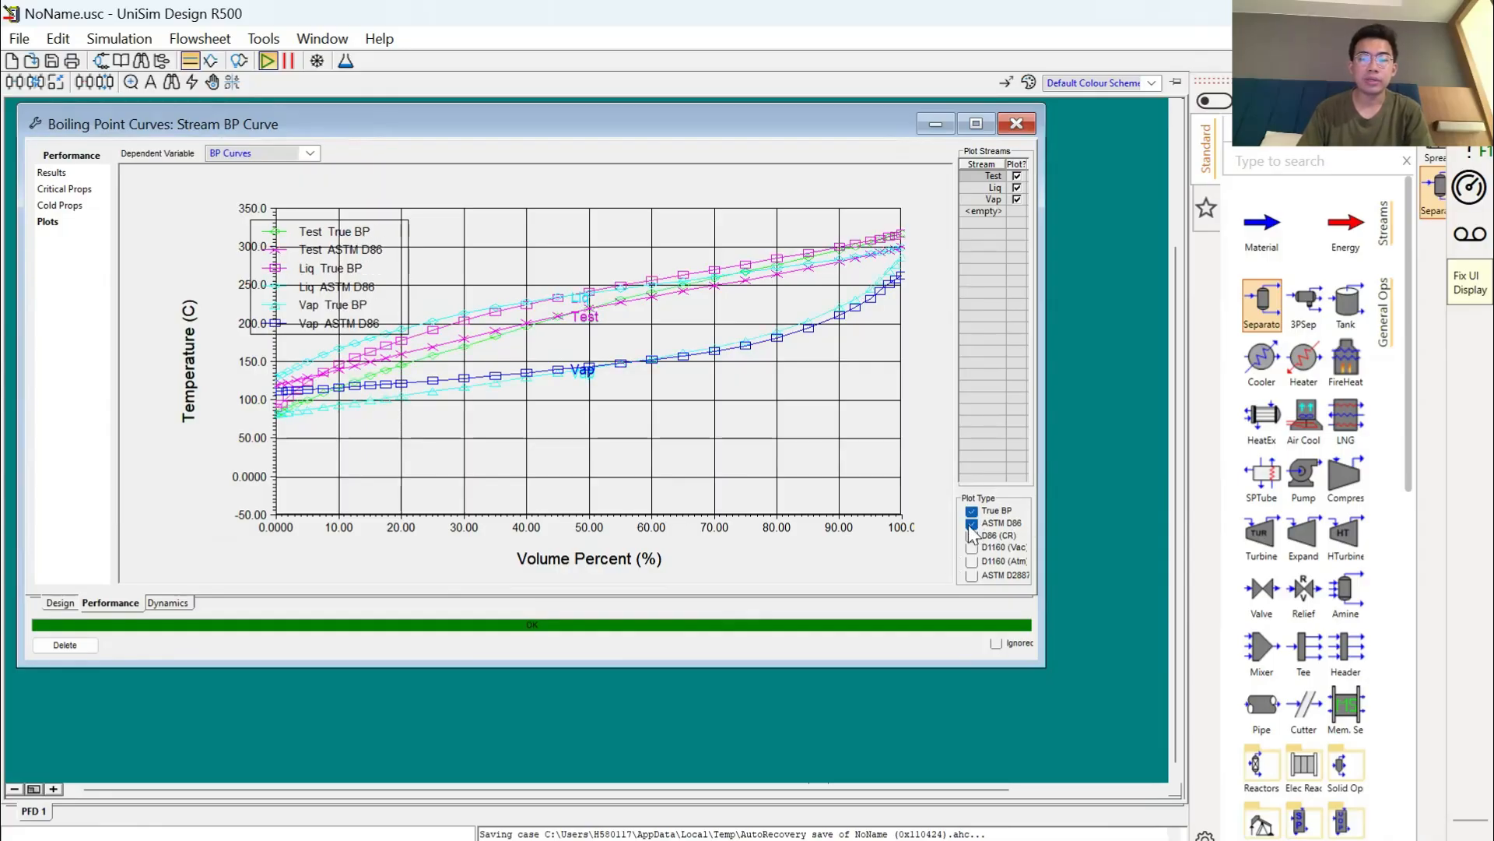
left_click(972, 510)
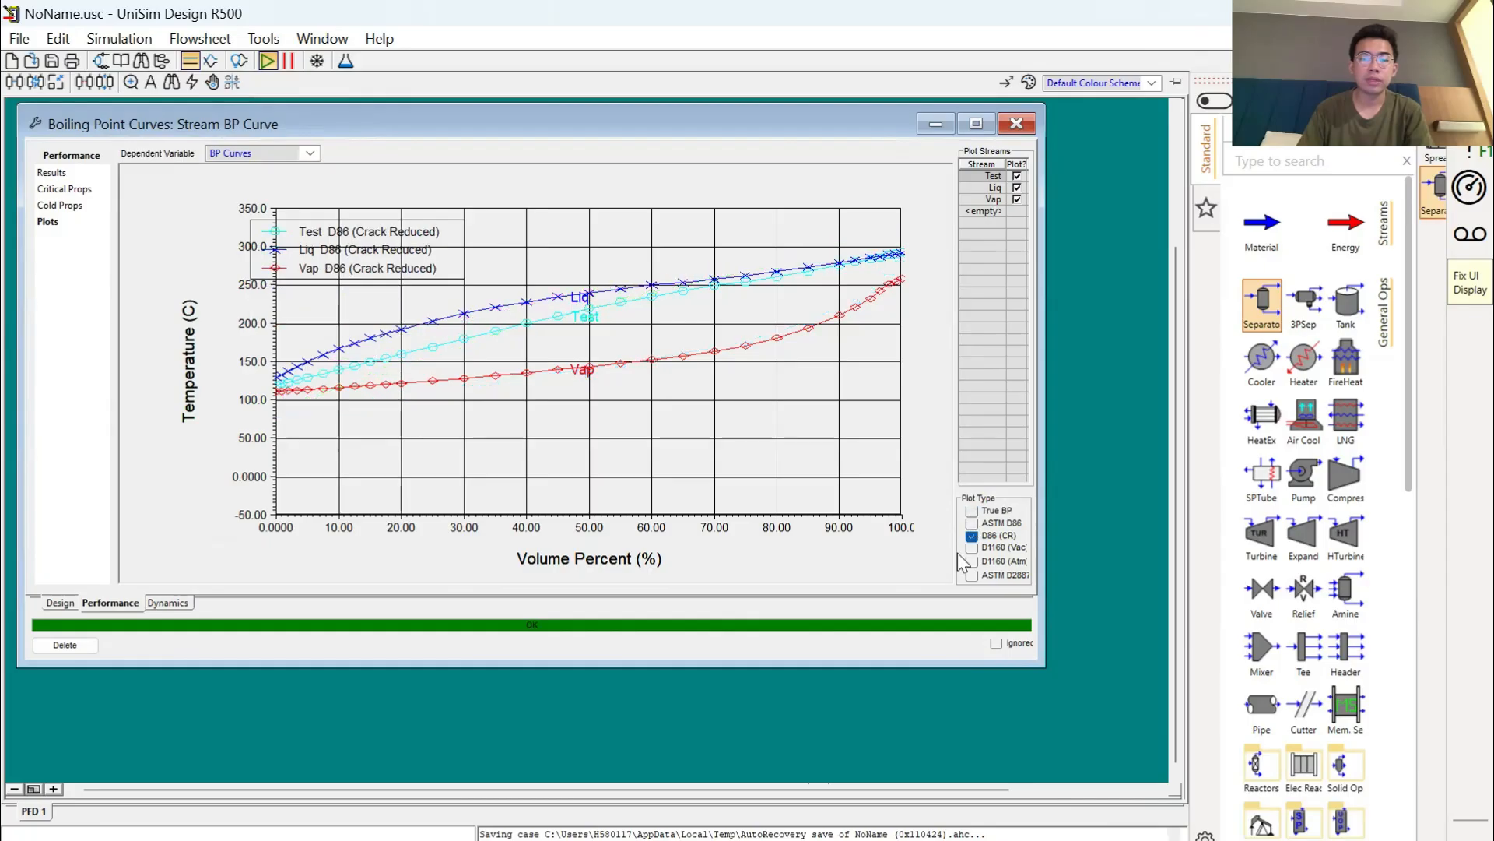
left_click(972, 536)
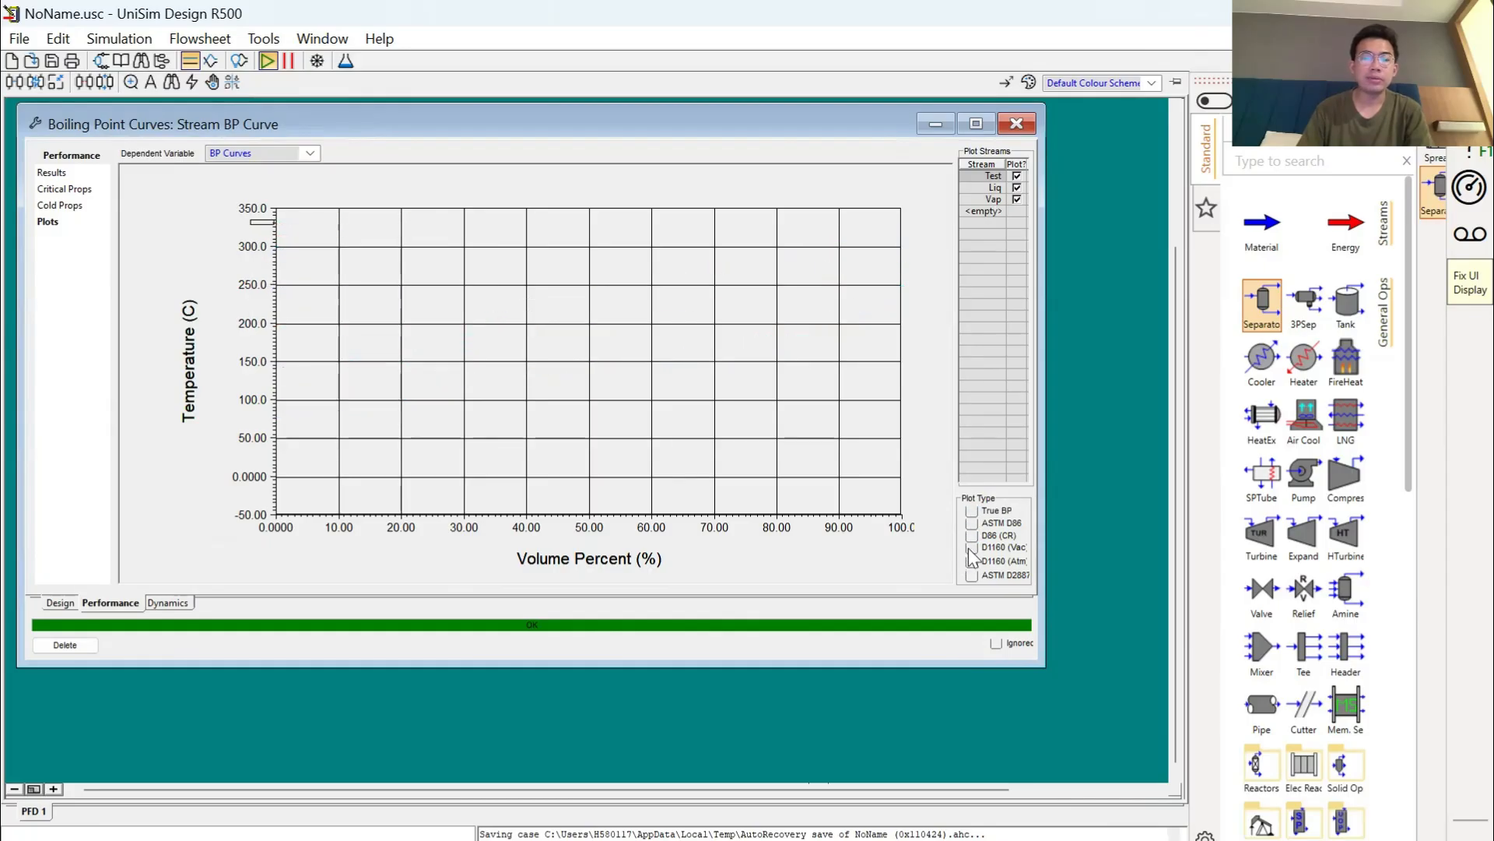
left_click(973, 548)
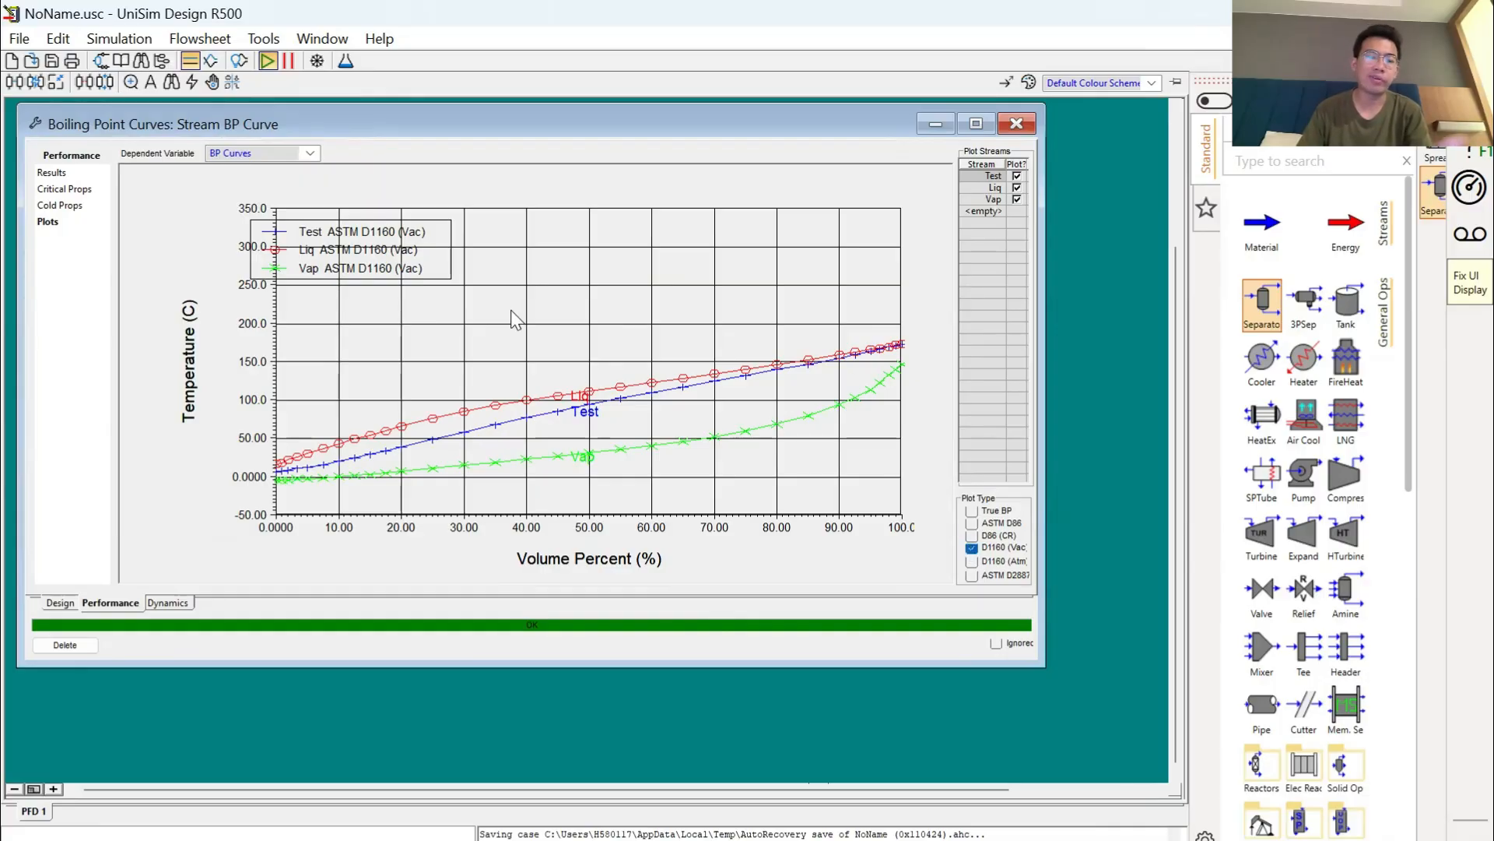
right_click(551, 350)
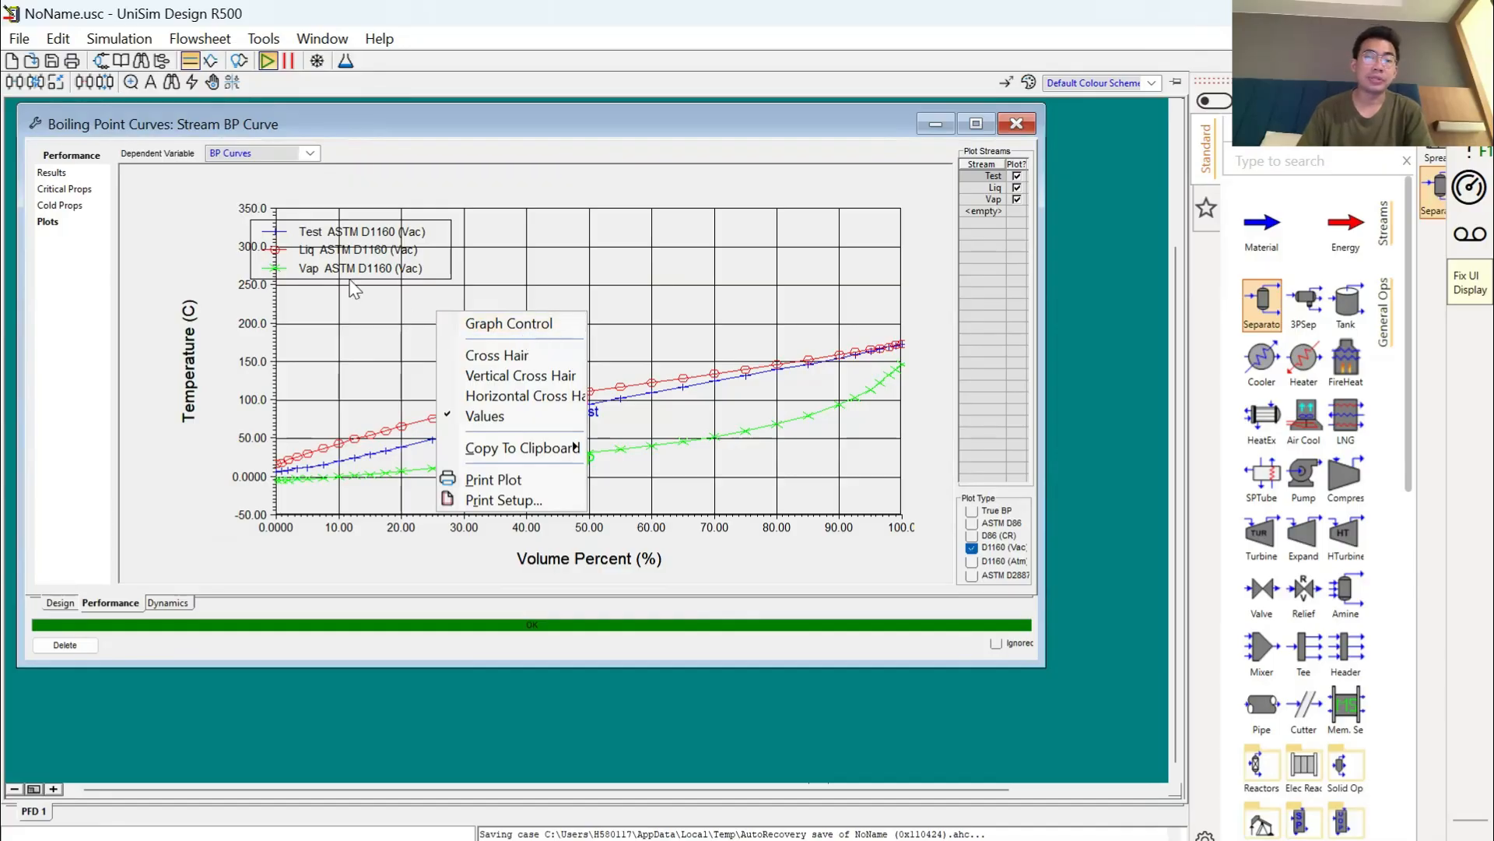
View the critical pressure and acentric factor plots of the three streams, and return the dependent variable to BP Curves
left_click(309, 154)
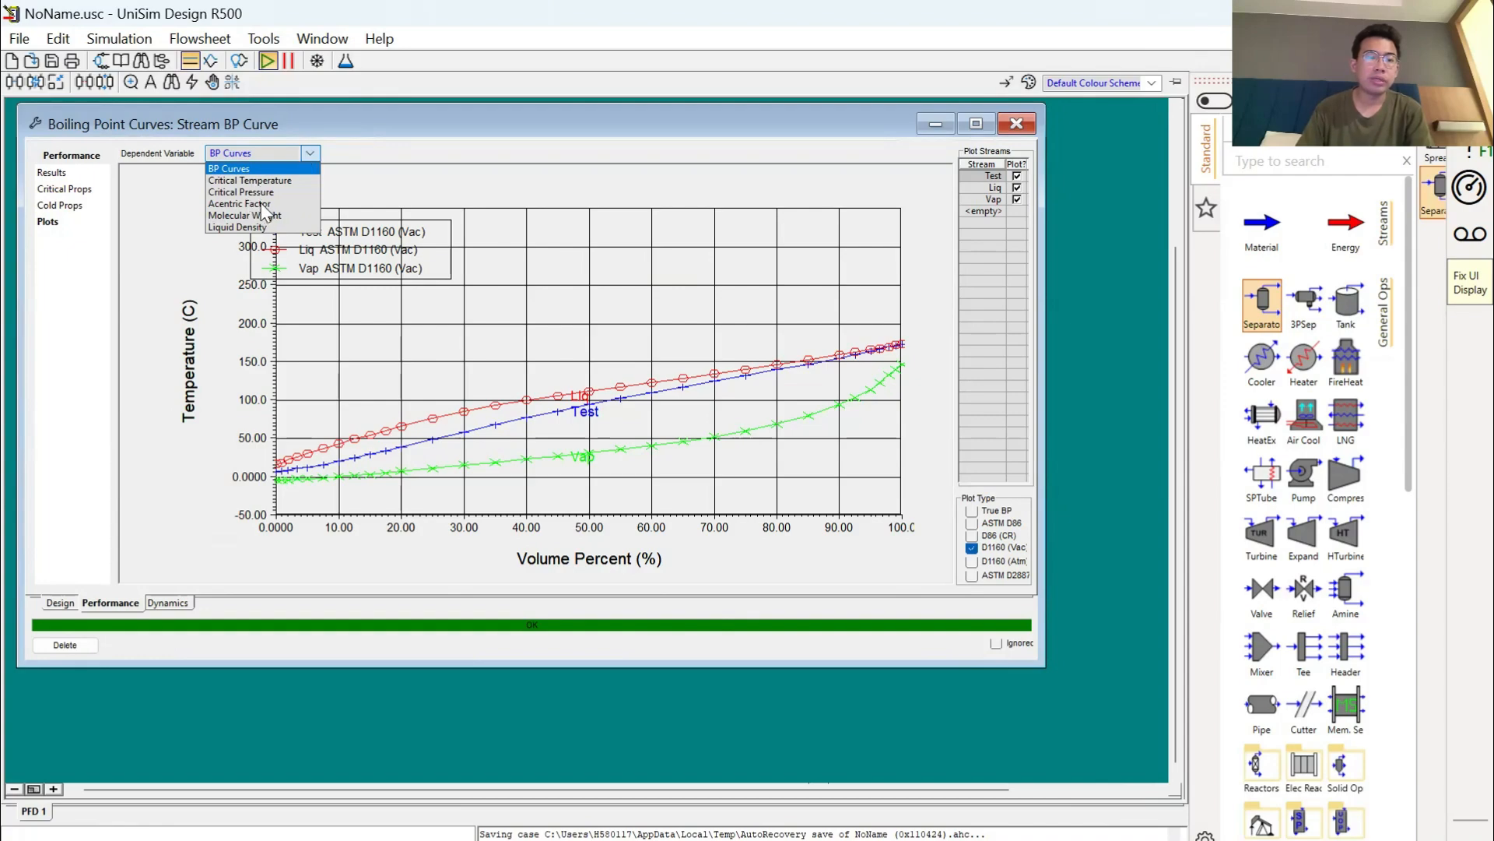
left_click(254, 193)
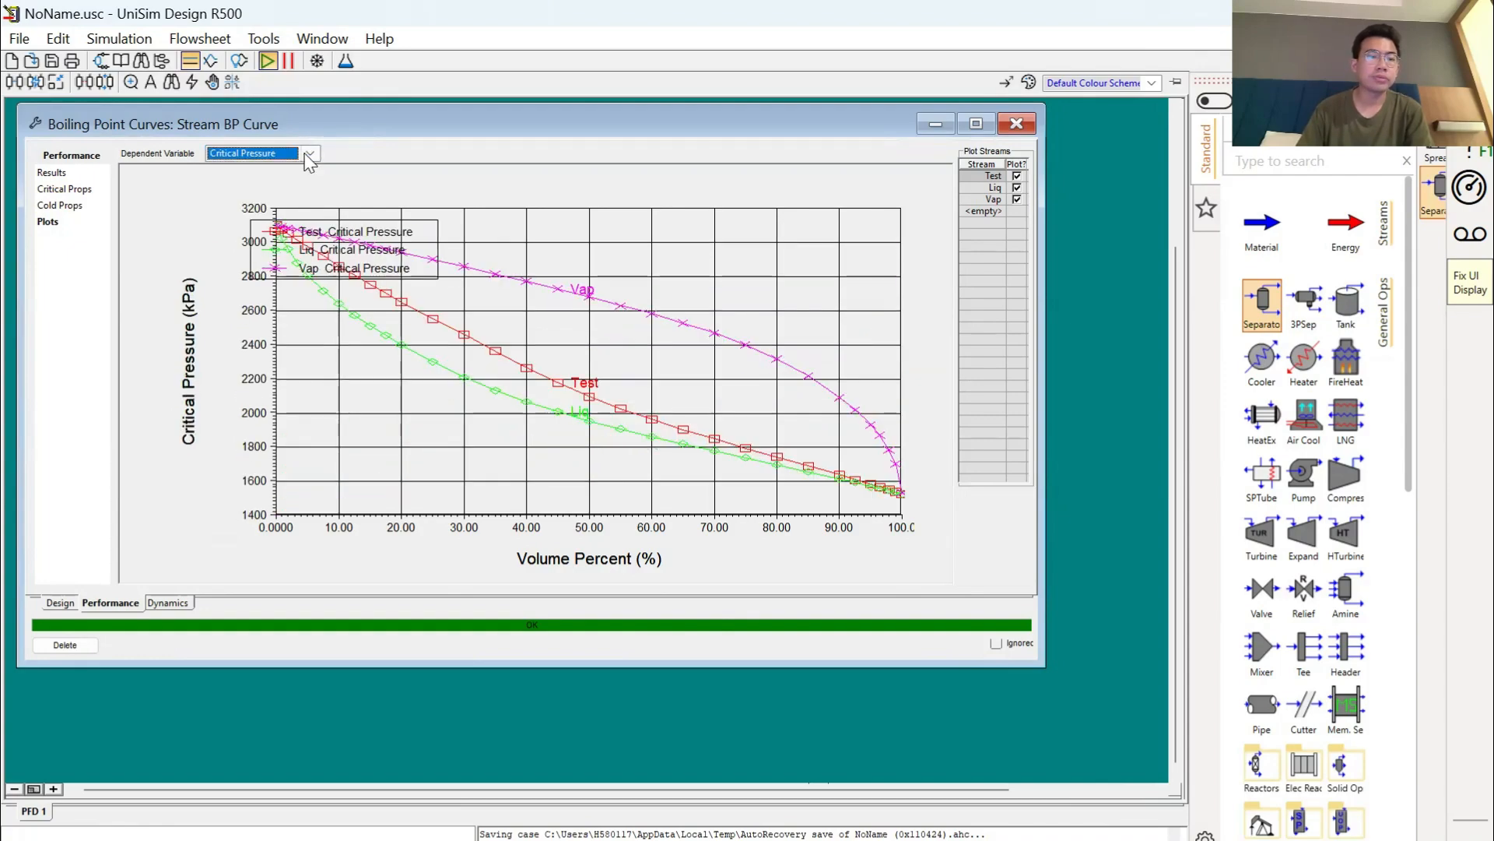
scroll(314, 151, "down", 1)
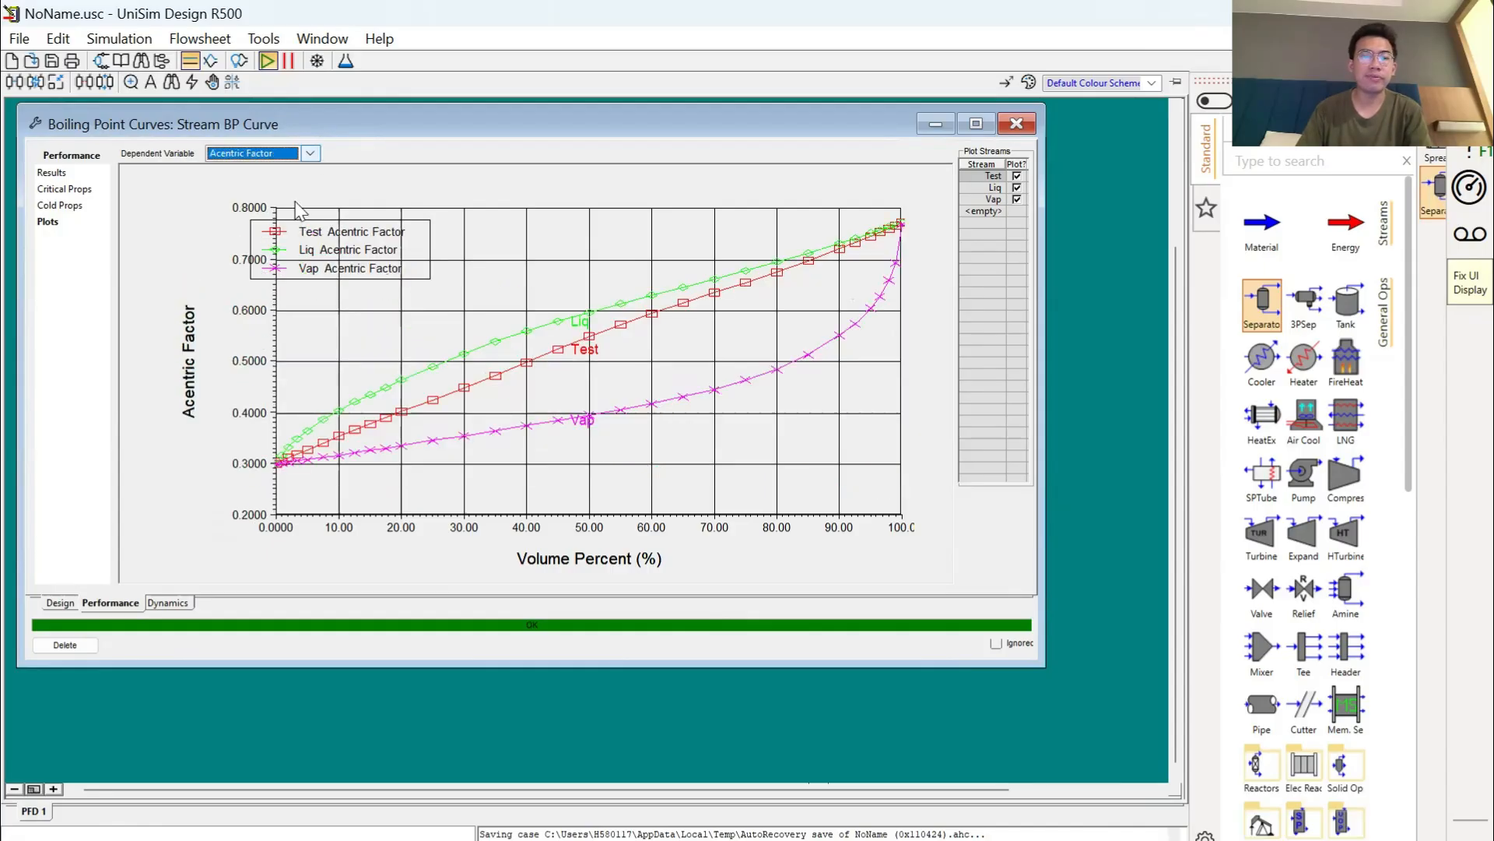
scroll(298, 209, "up", 3)
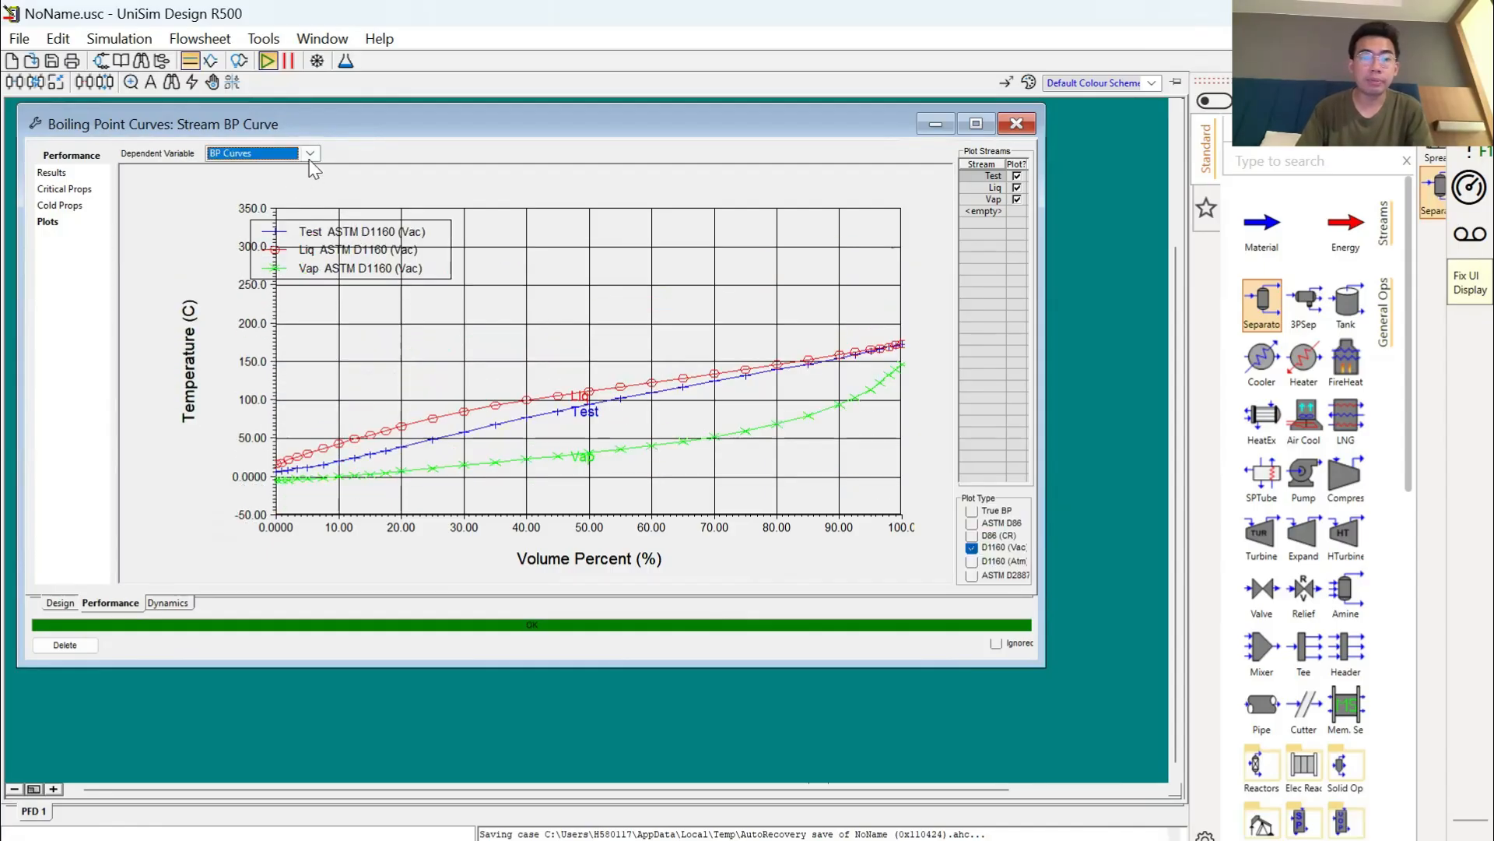
View the critical temperature and molecular weight plots of the three streams, ending with Liquid Density as the dependent variable
left_click(310, 154)
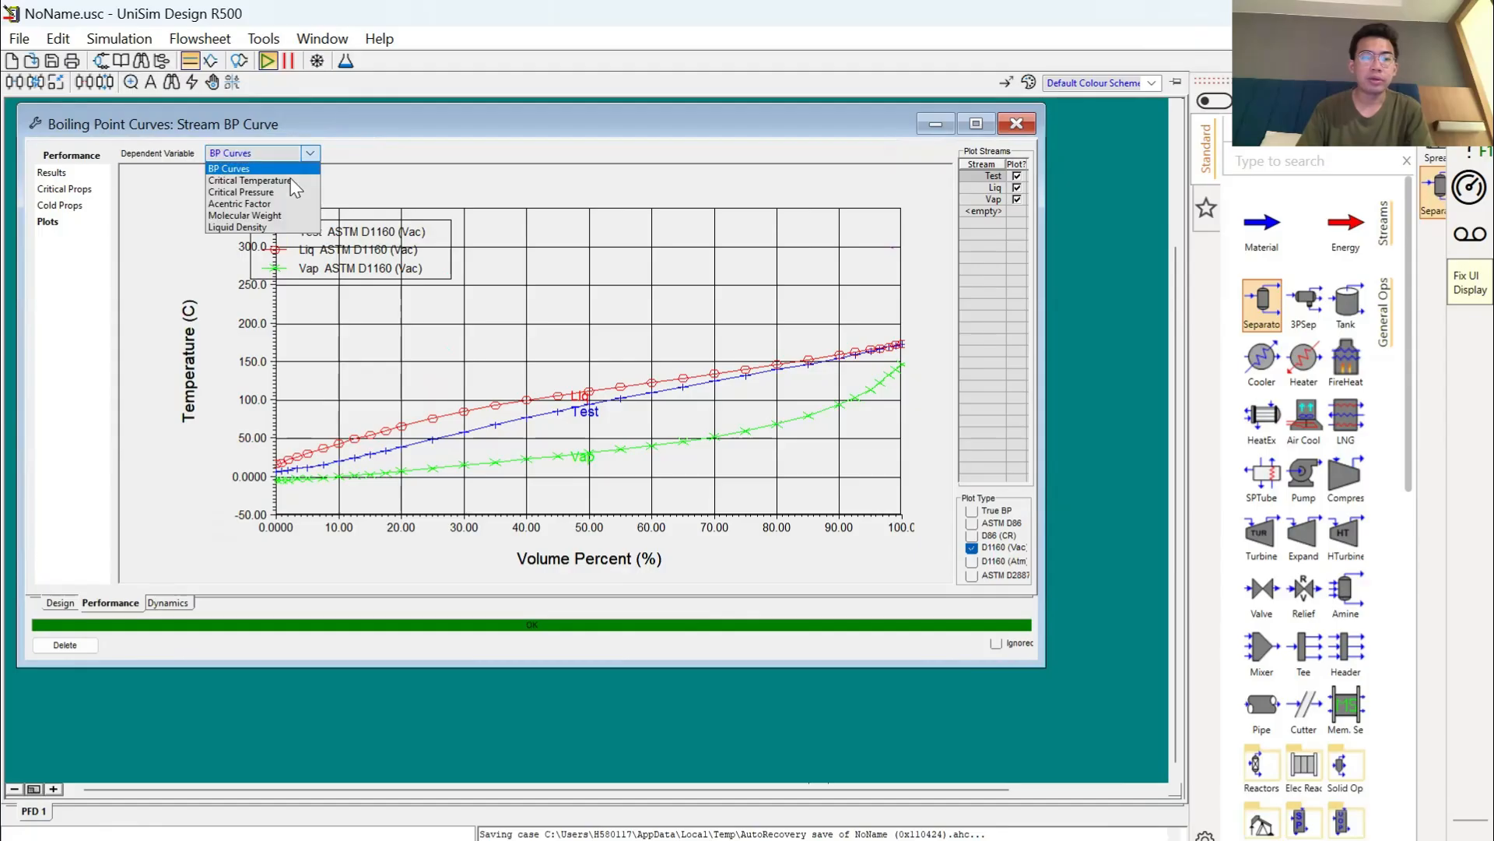
left_click(282, 191)
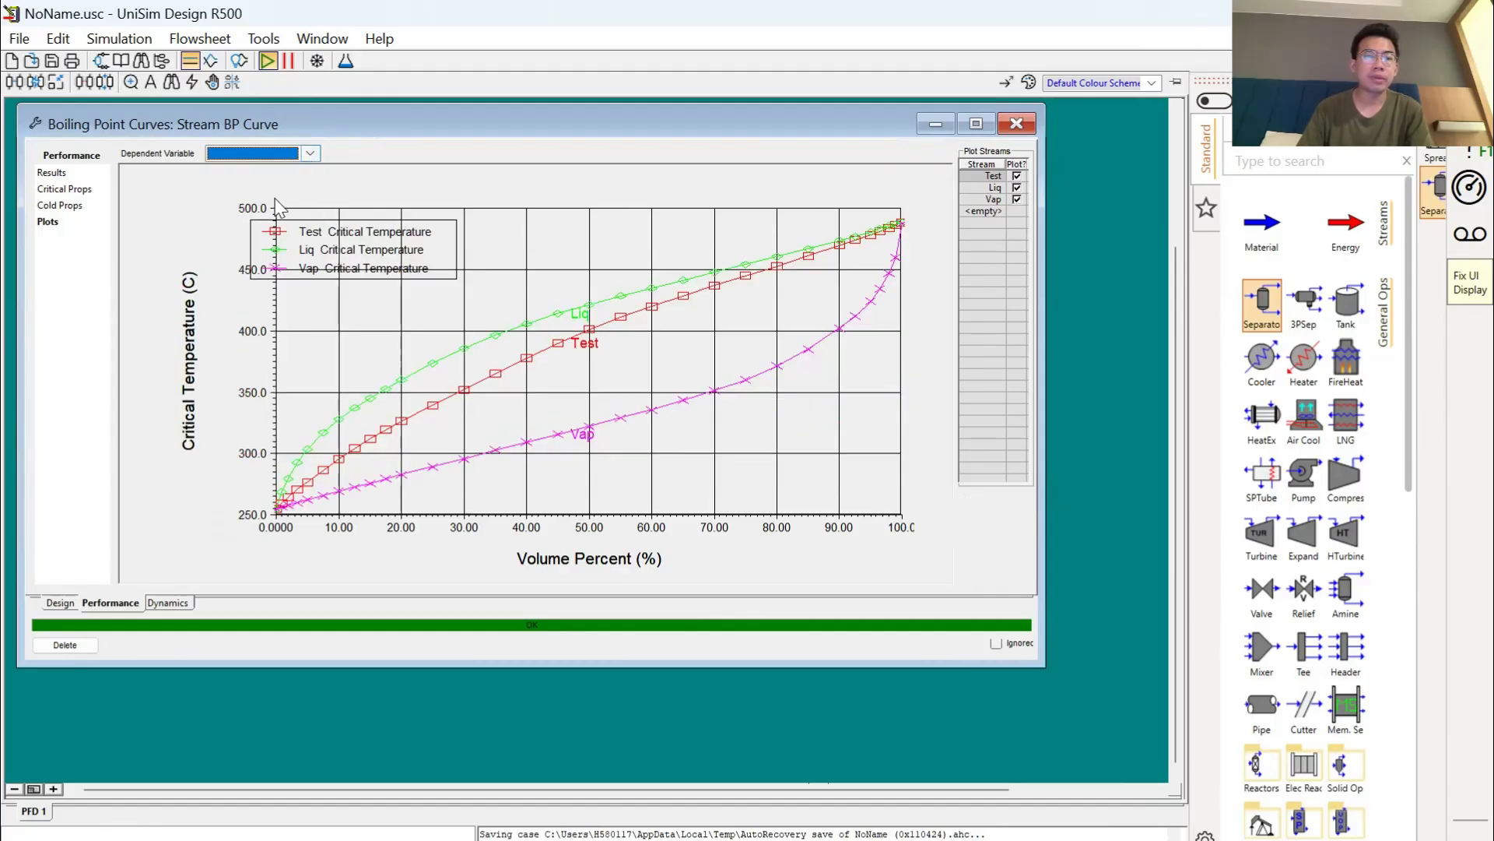
left_click(296, 156)
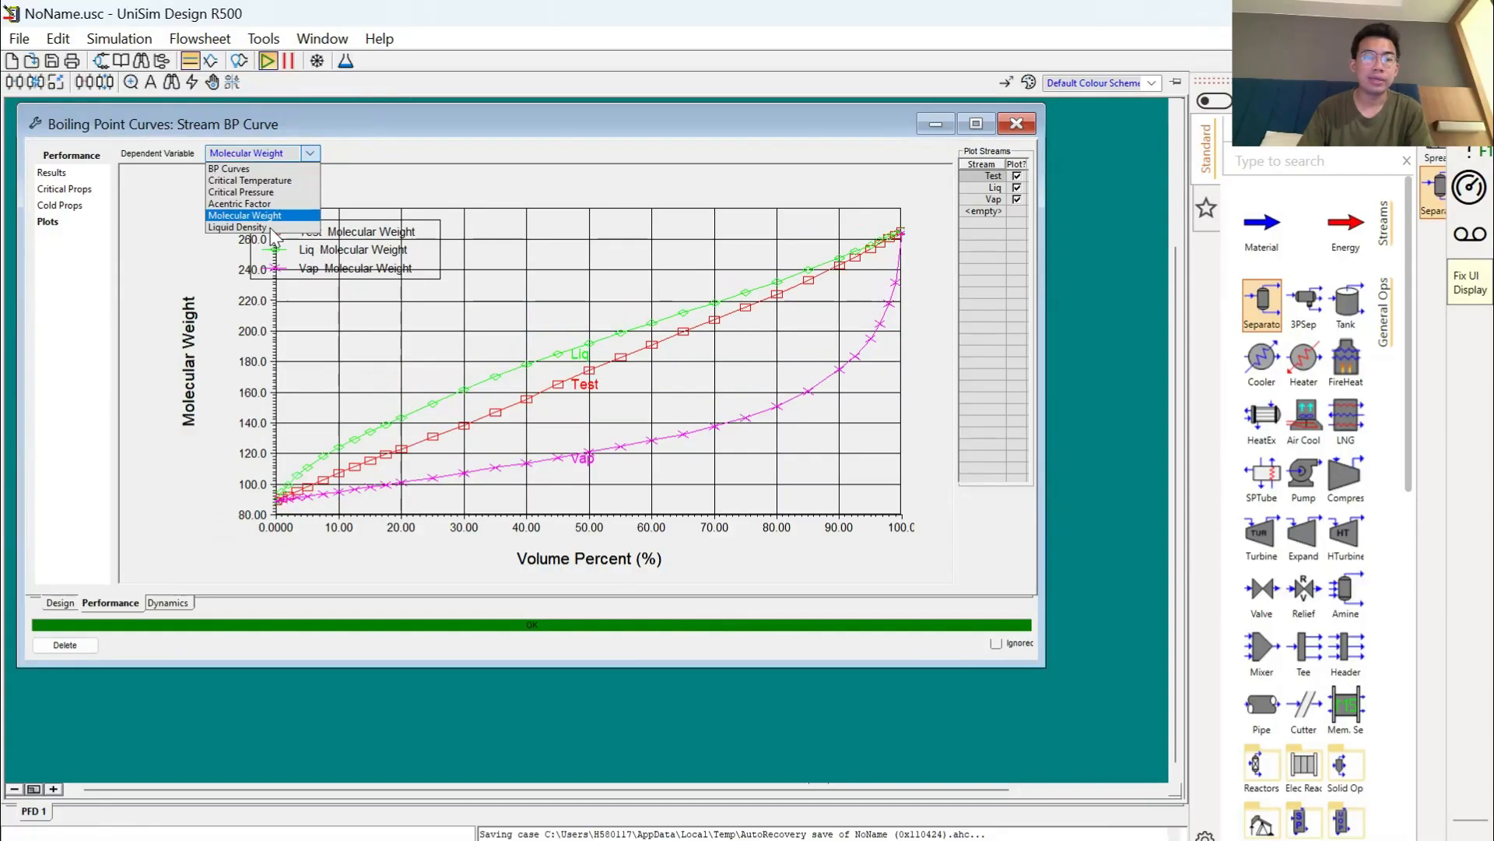
left_click(272, 227)
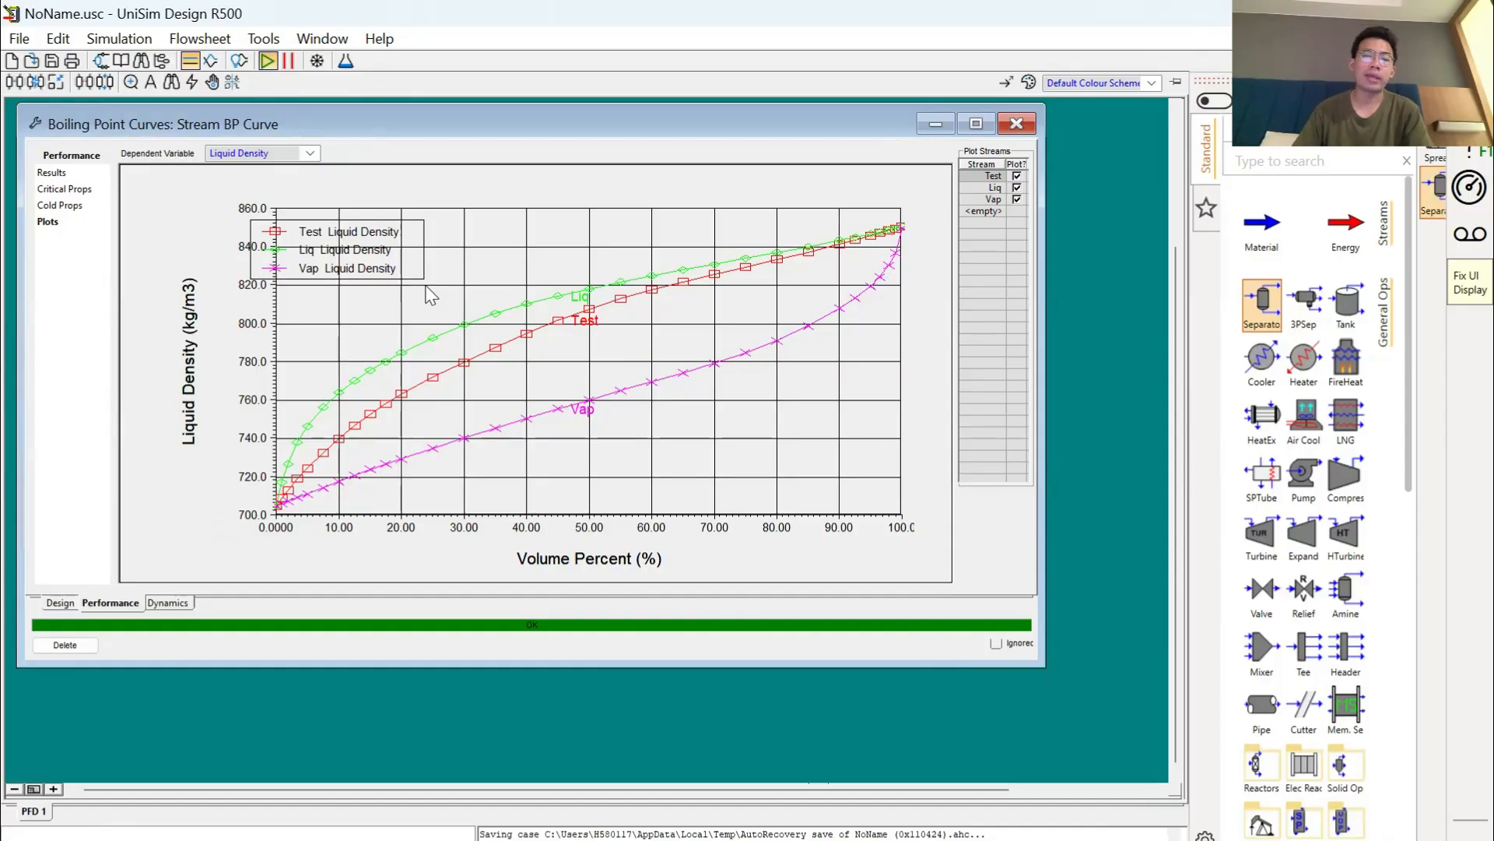
Select Composite Stream in the utility's design connections for Test, Liq and Vap, and return to the performance results table
left_click(52, 173)
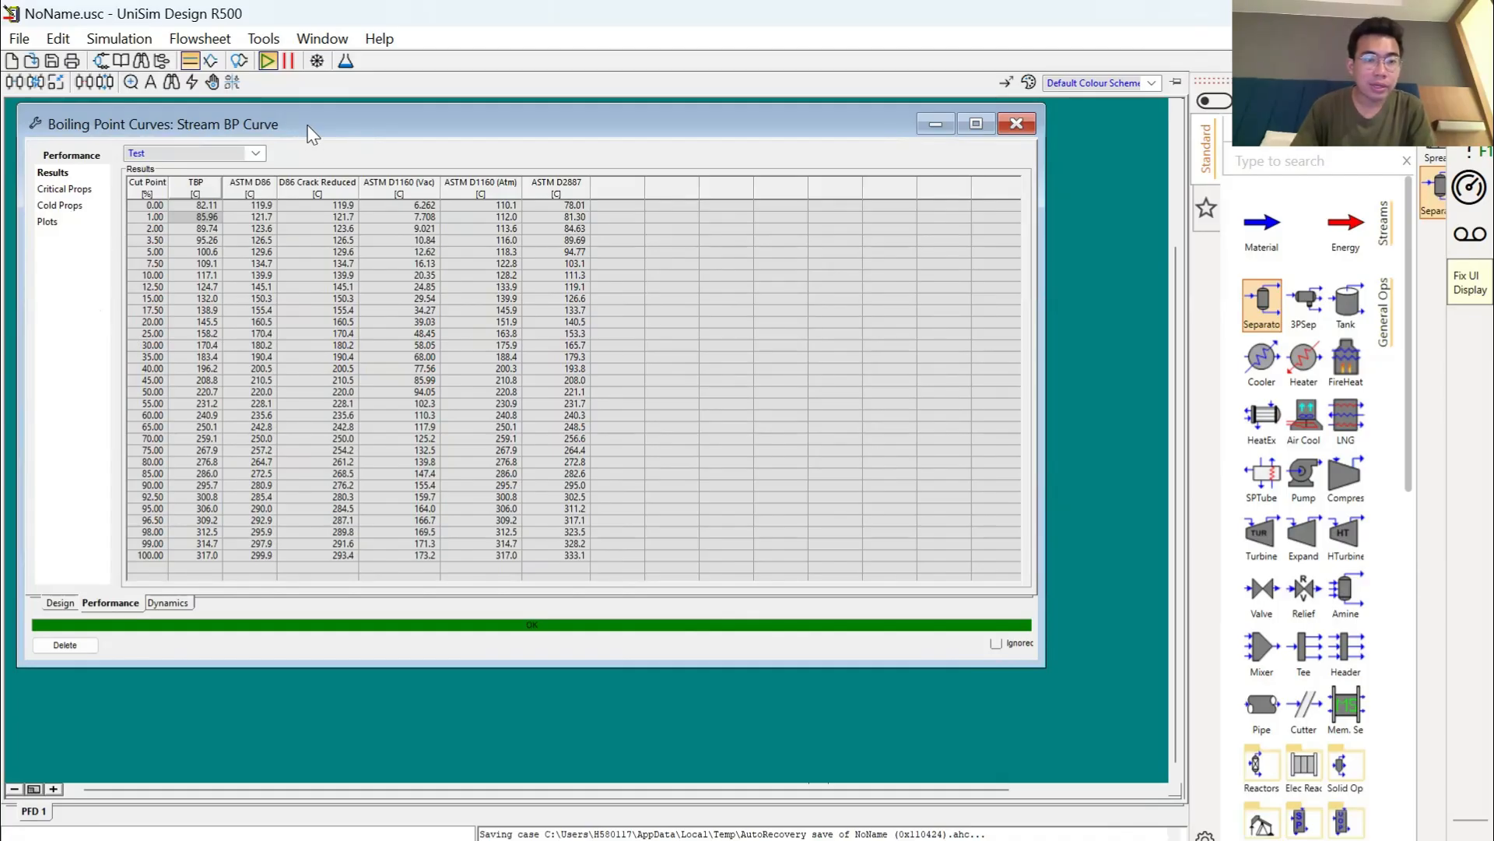
left_click_drag(311, 128, 548, 104)
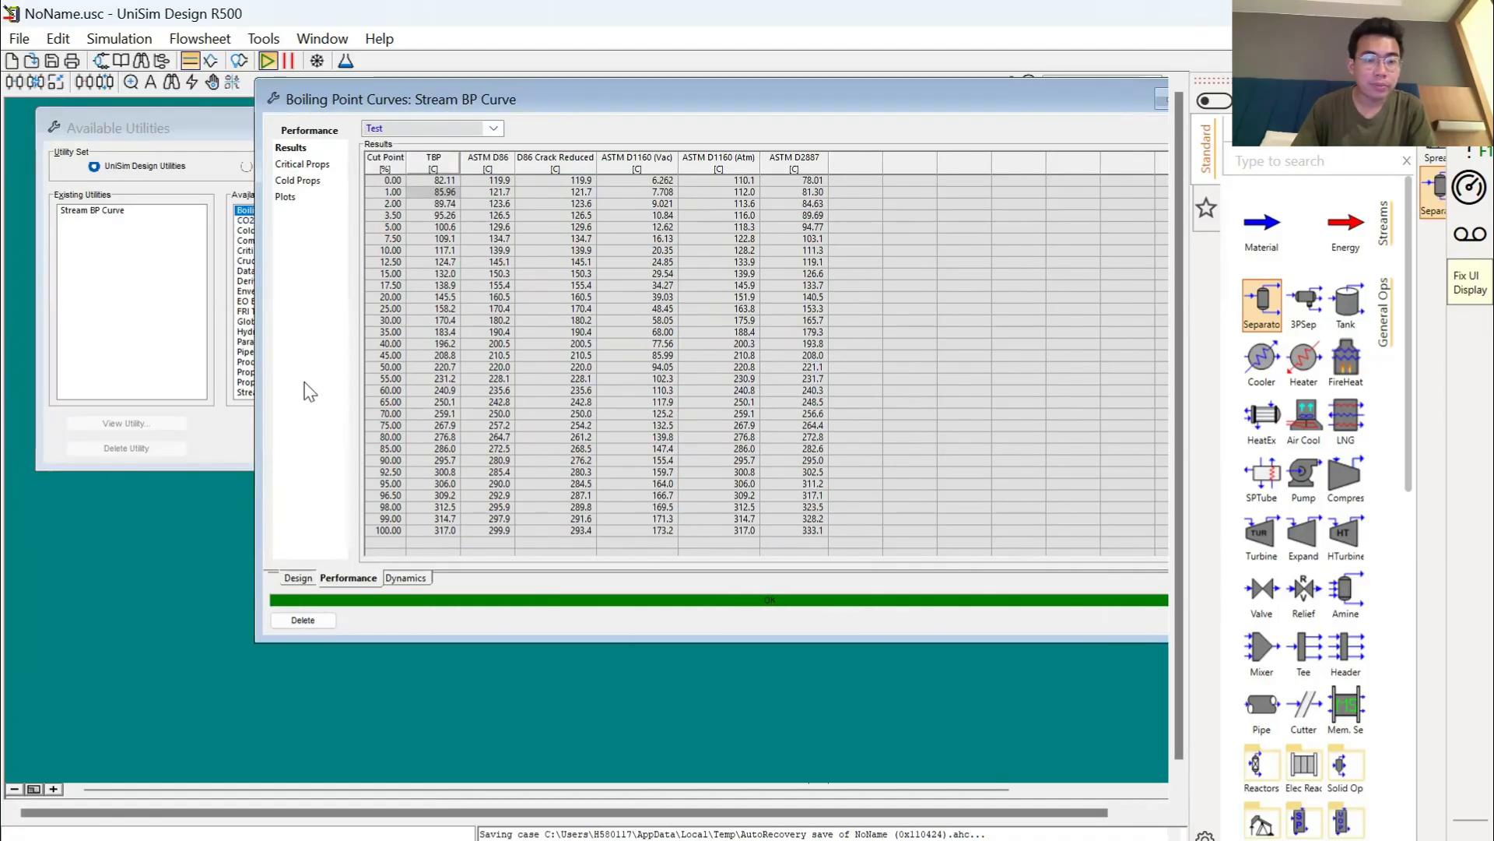
left_click(299, 577)
left_click(511, 174)
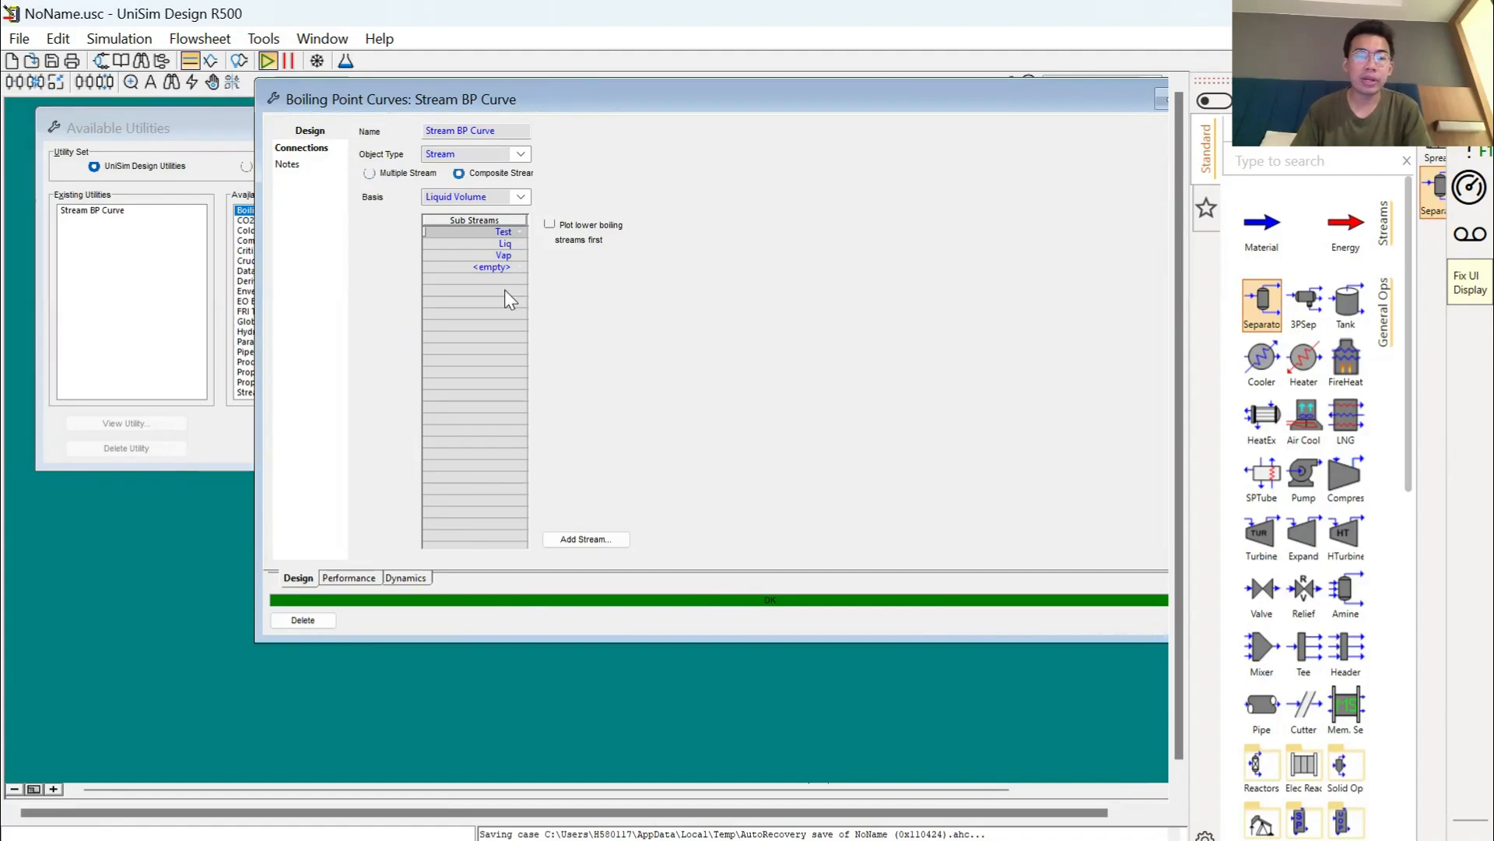
left_click(379, 578)
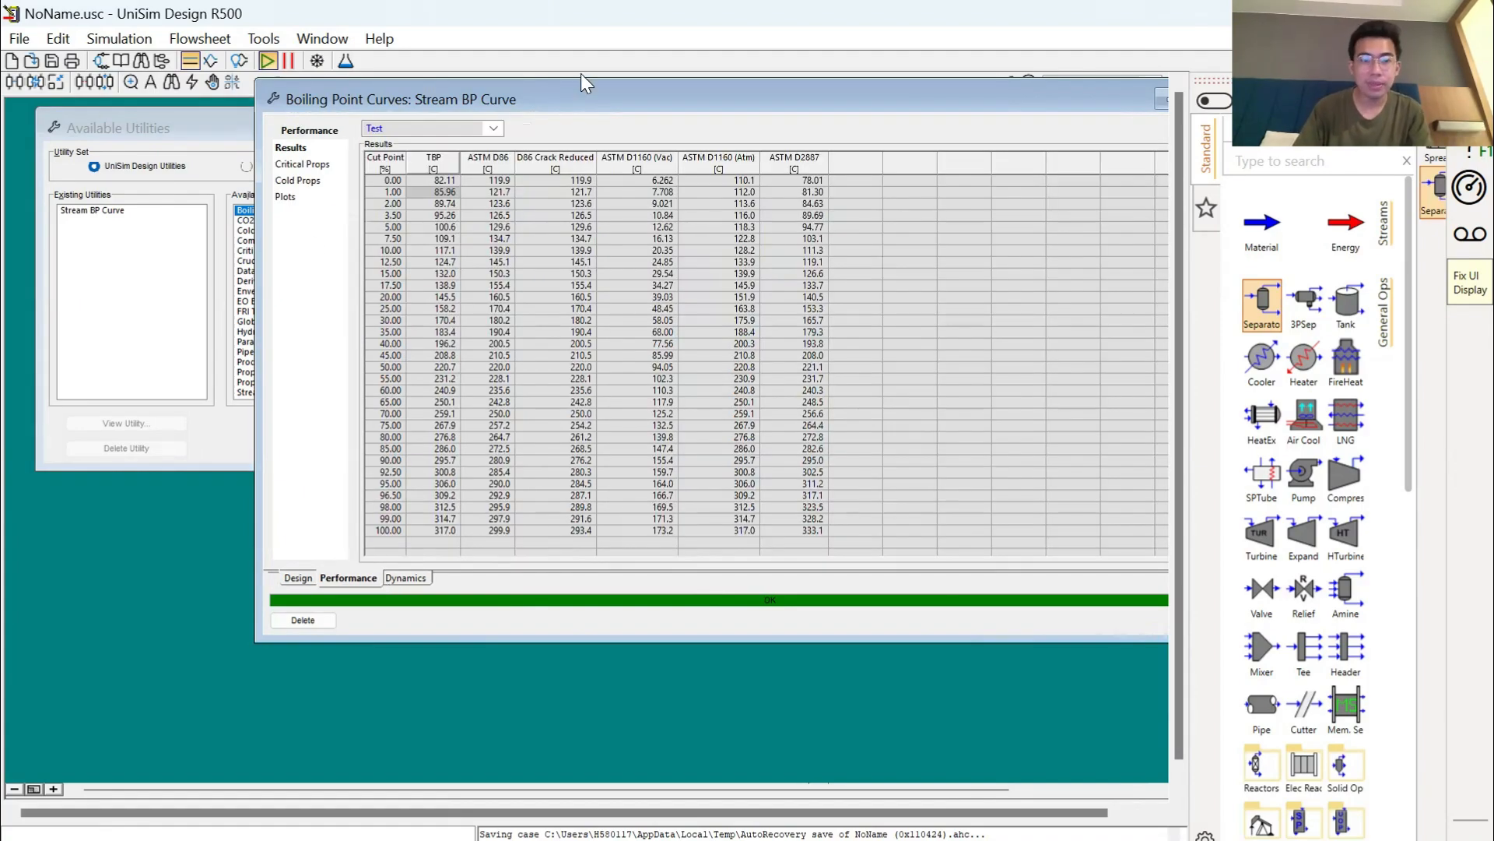
Show the Composite Stream boiling point results, check the utility's substream connections, and open its plots
left_click(498, 129)
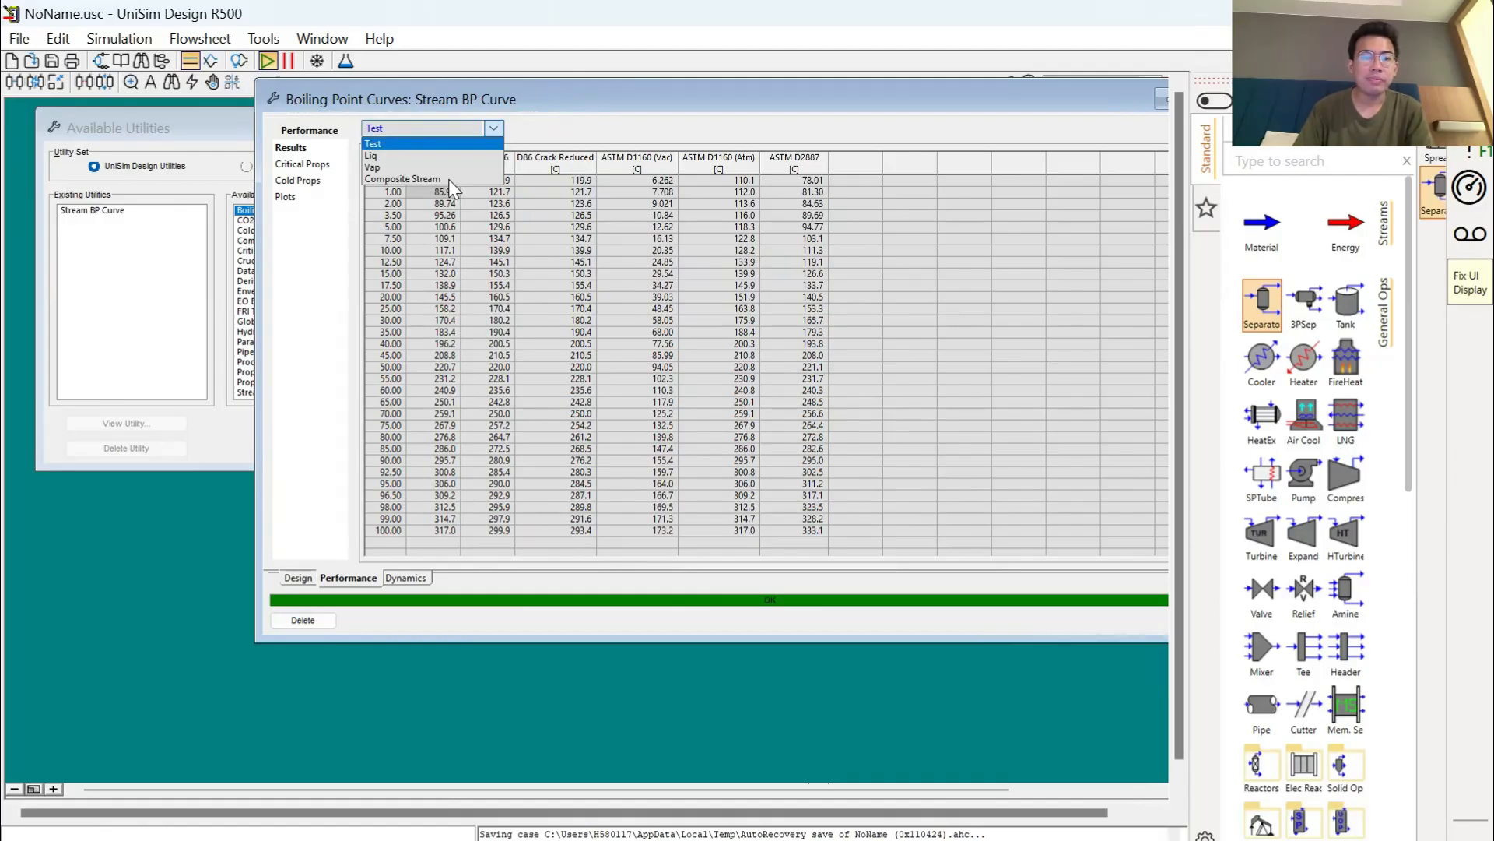
left_click(448, 179)
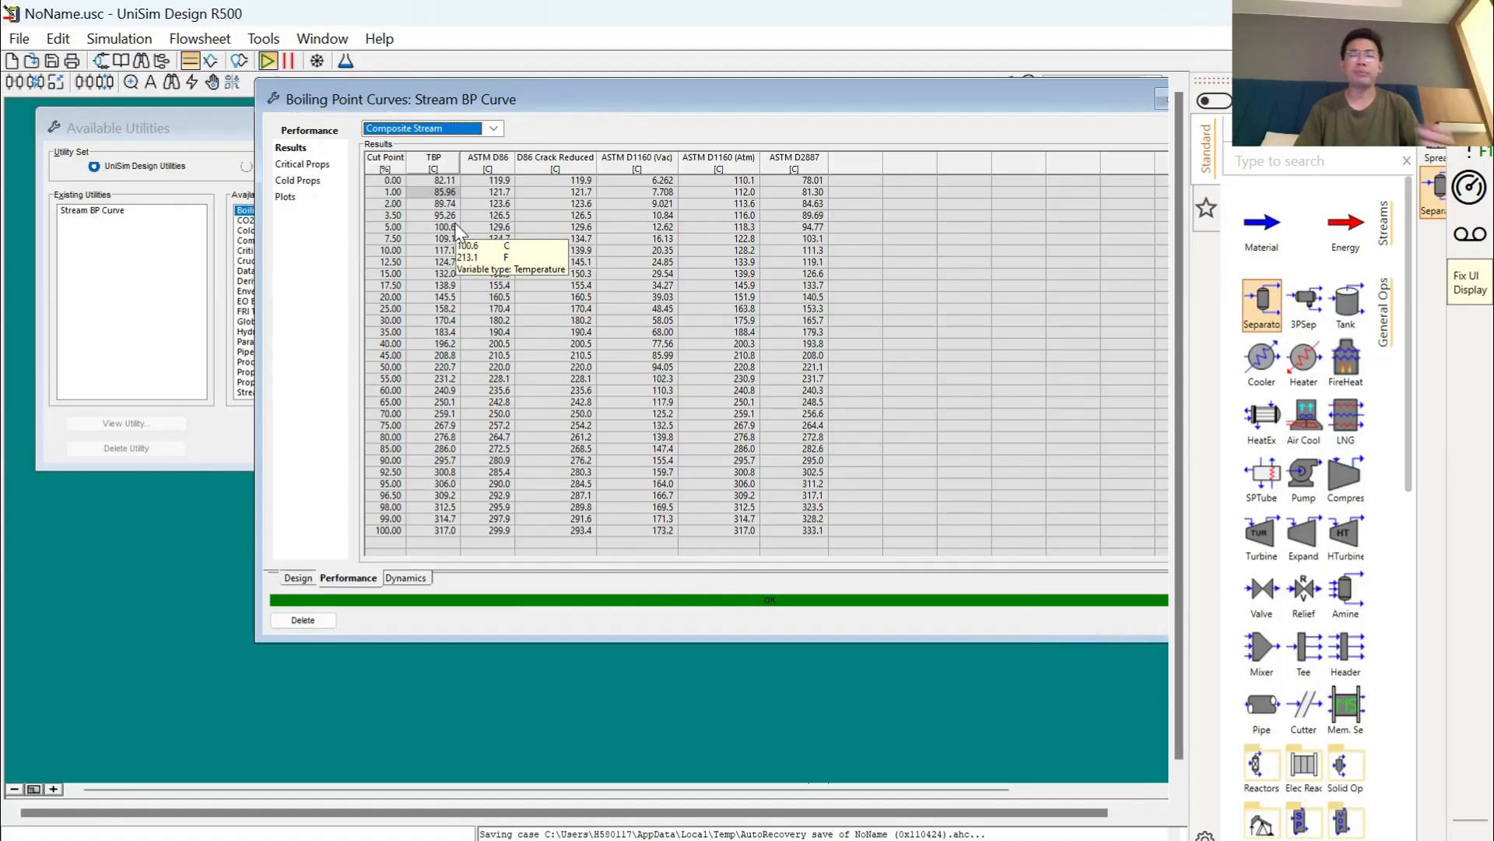
left_click(309, 582)
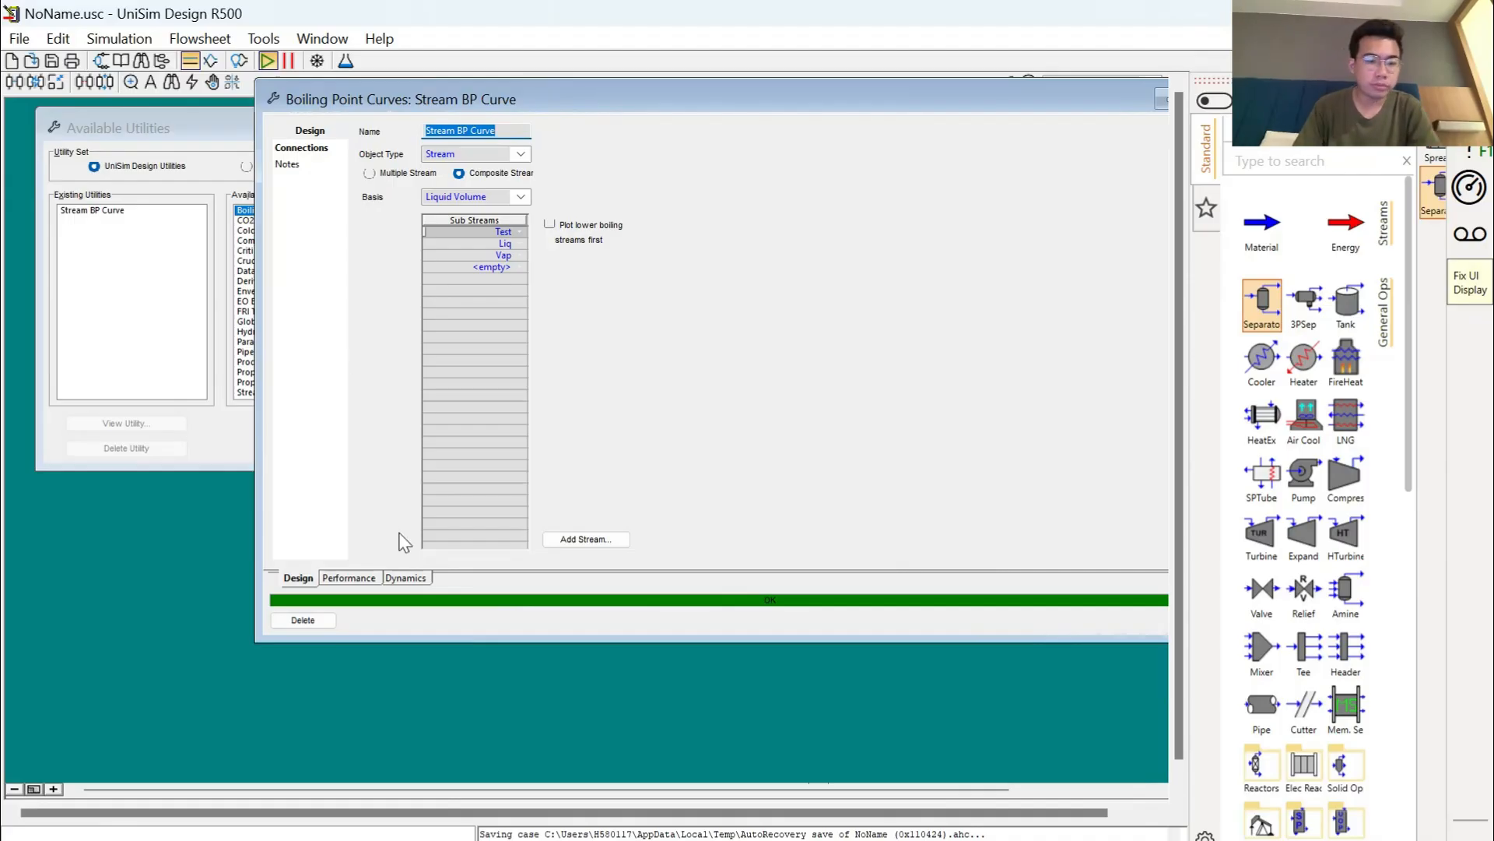
left_click(372, 582)
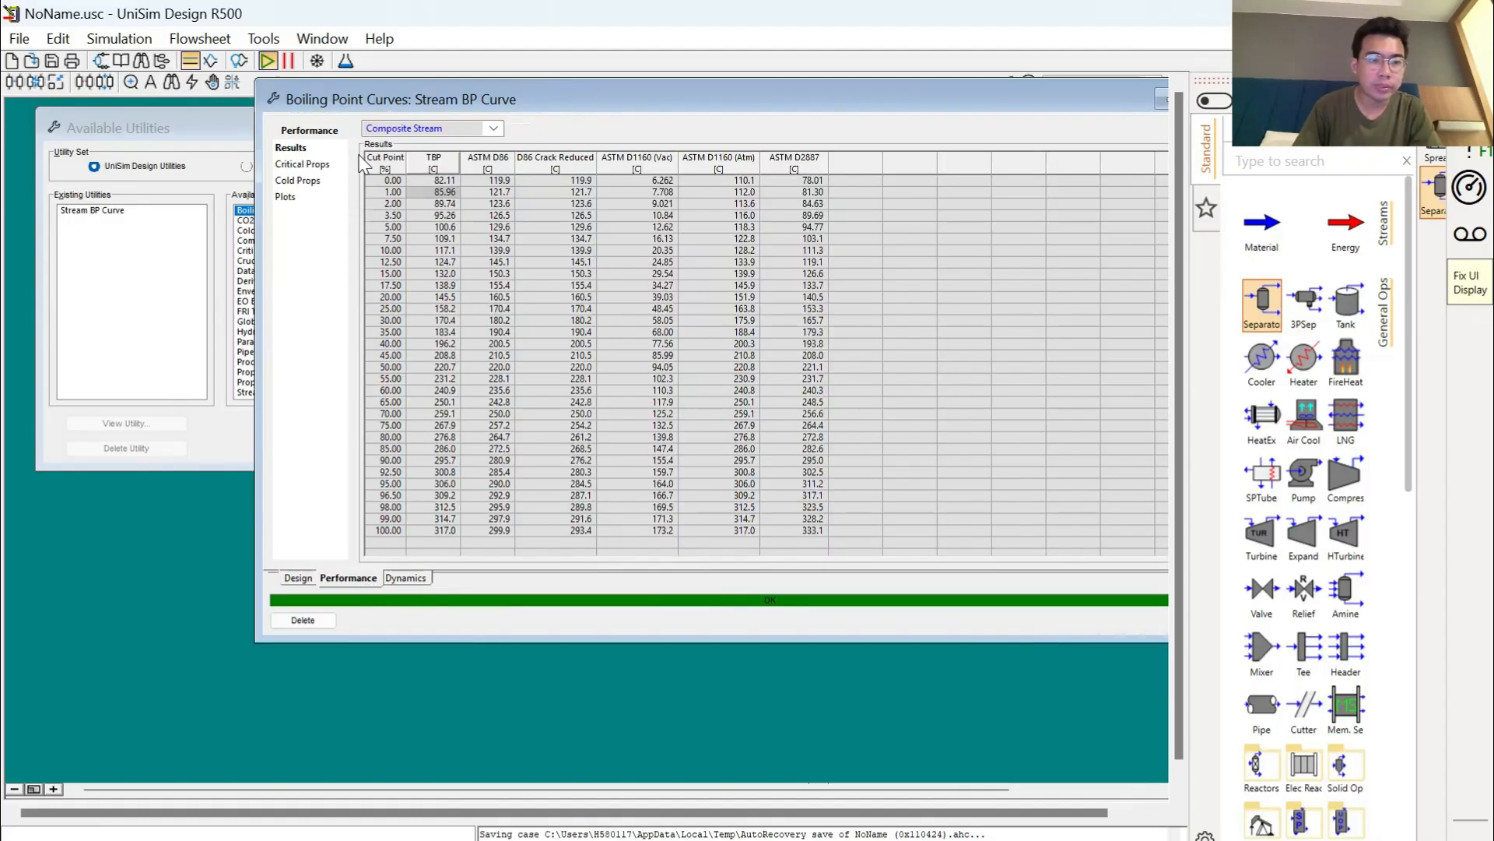
left_click(286, 199)
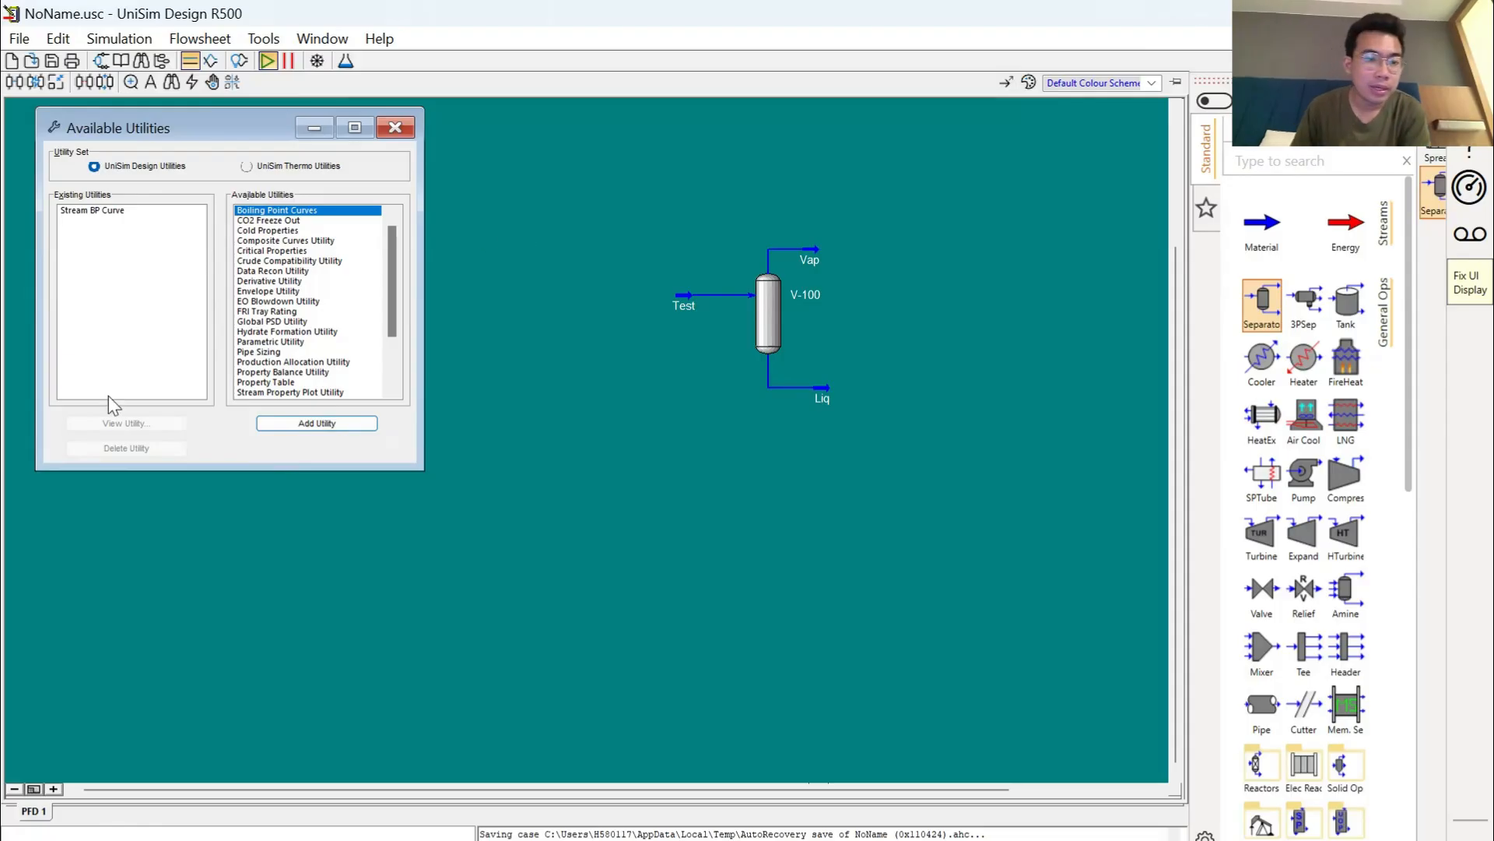
Add another Boiling Point Curves utility and name it Vessel BP Curve
left_click(314, 421)
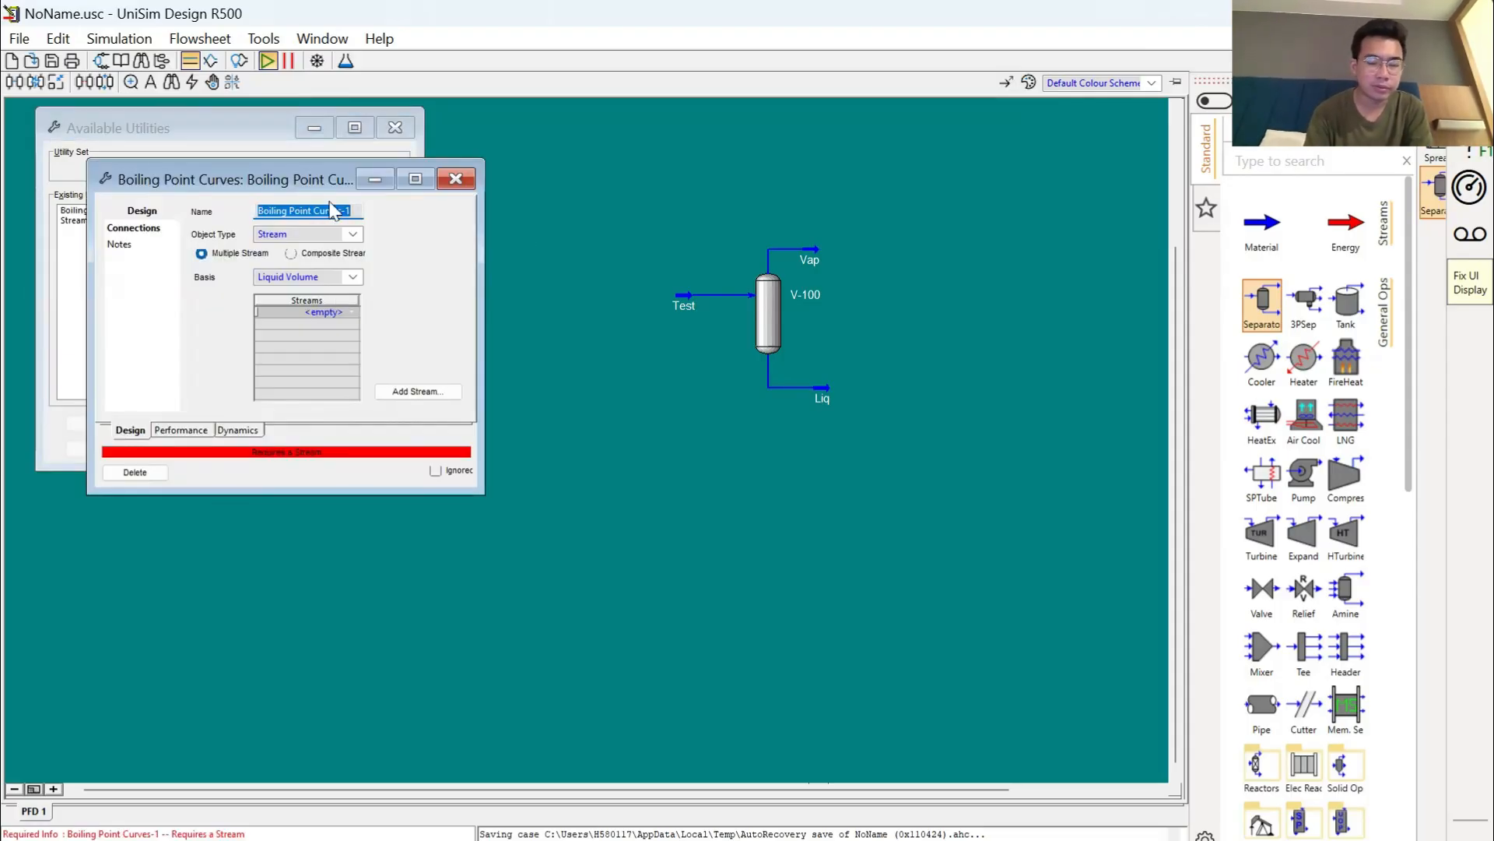
type("Vessel")
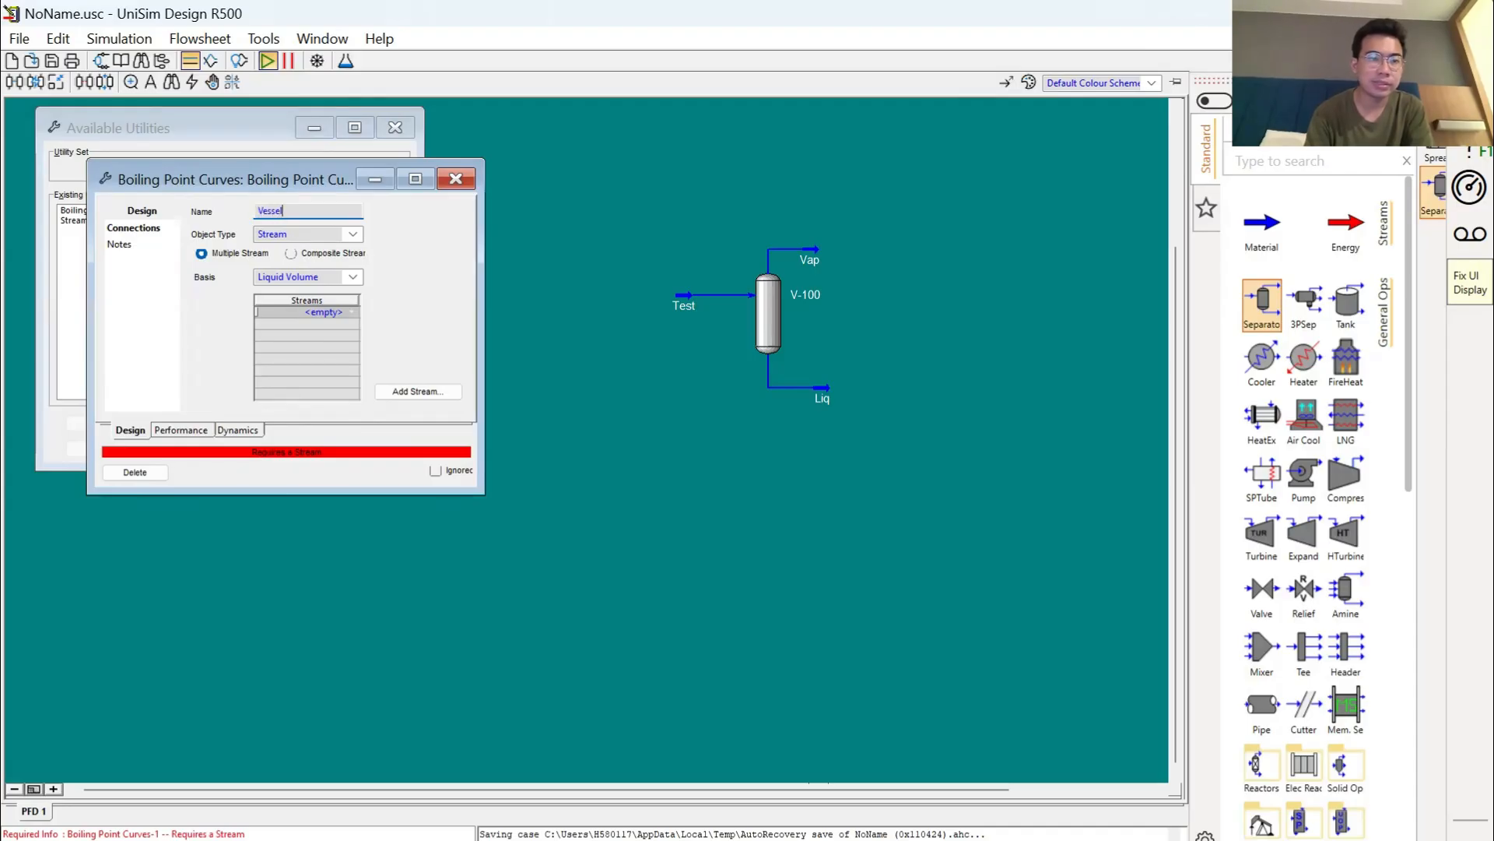
type(" BP Curve")
key("Return")
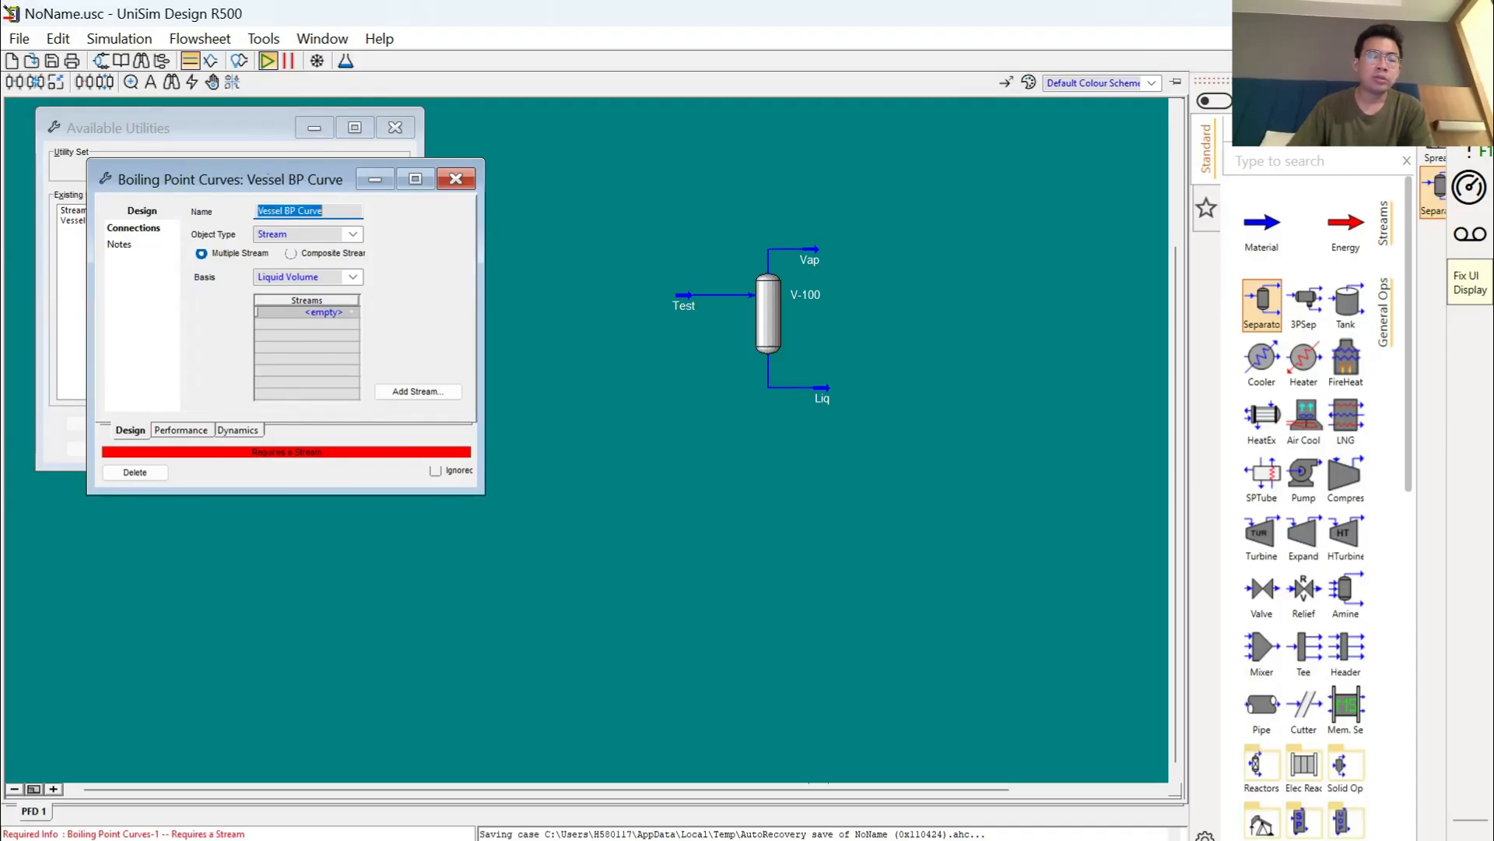
Set the Vessel BP Curve utility's object type to Separator and connect it to V-100
left_click(352, 235)
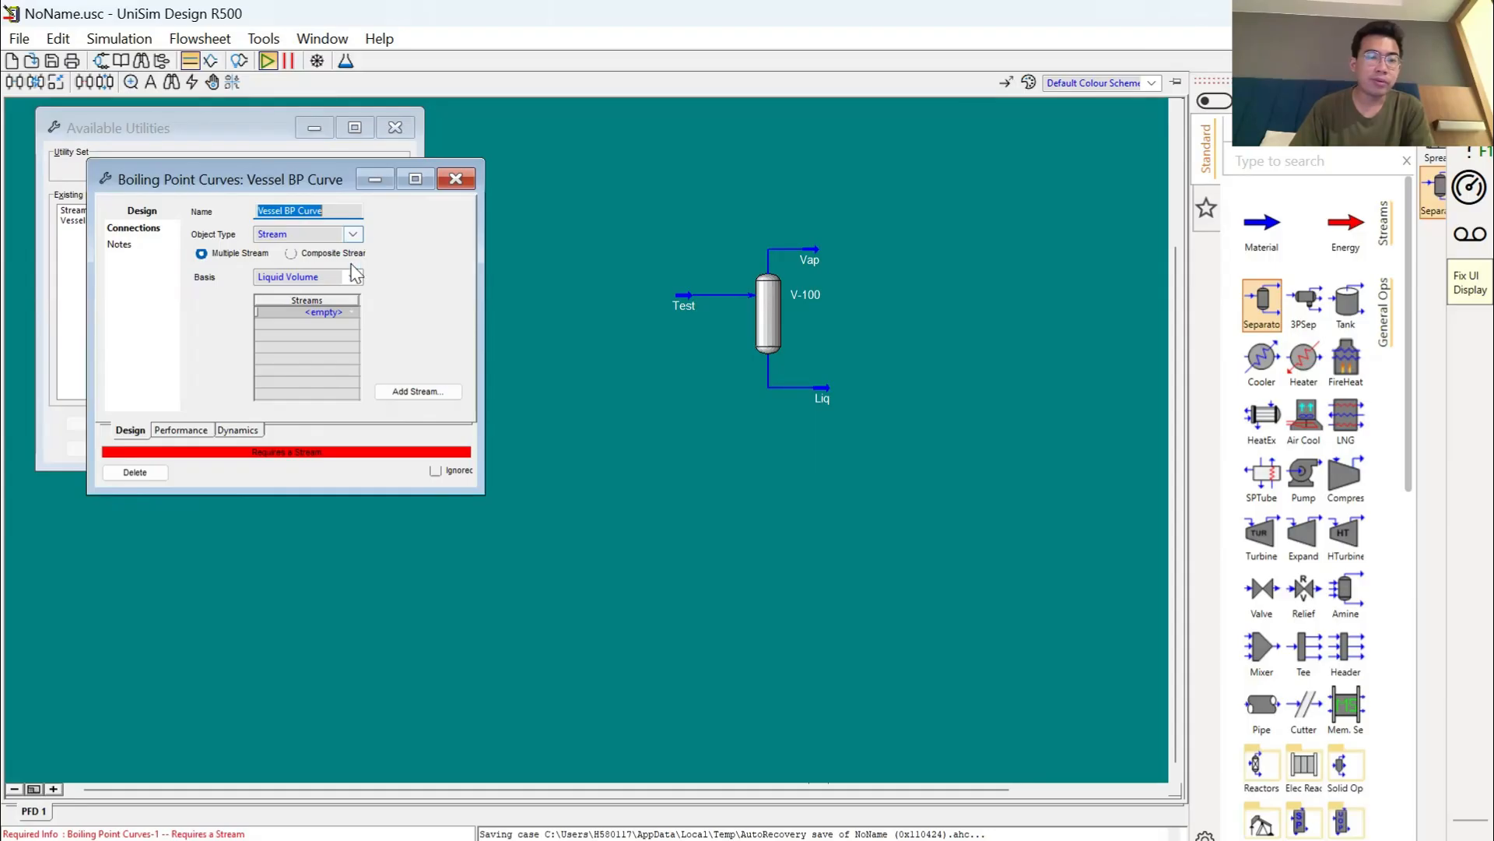
left_click(310, 273)
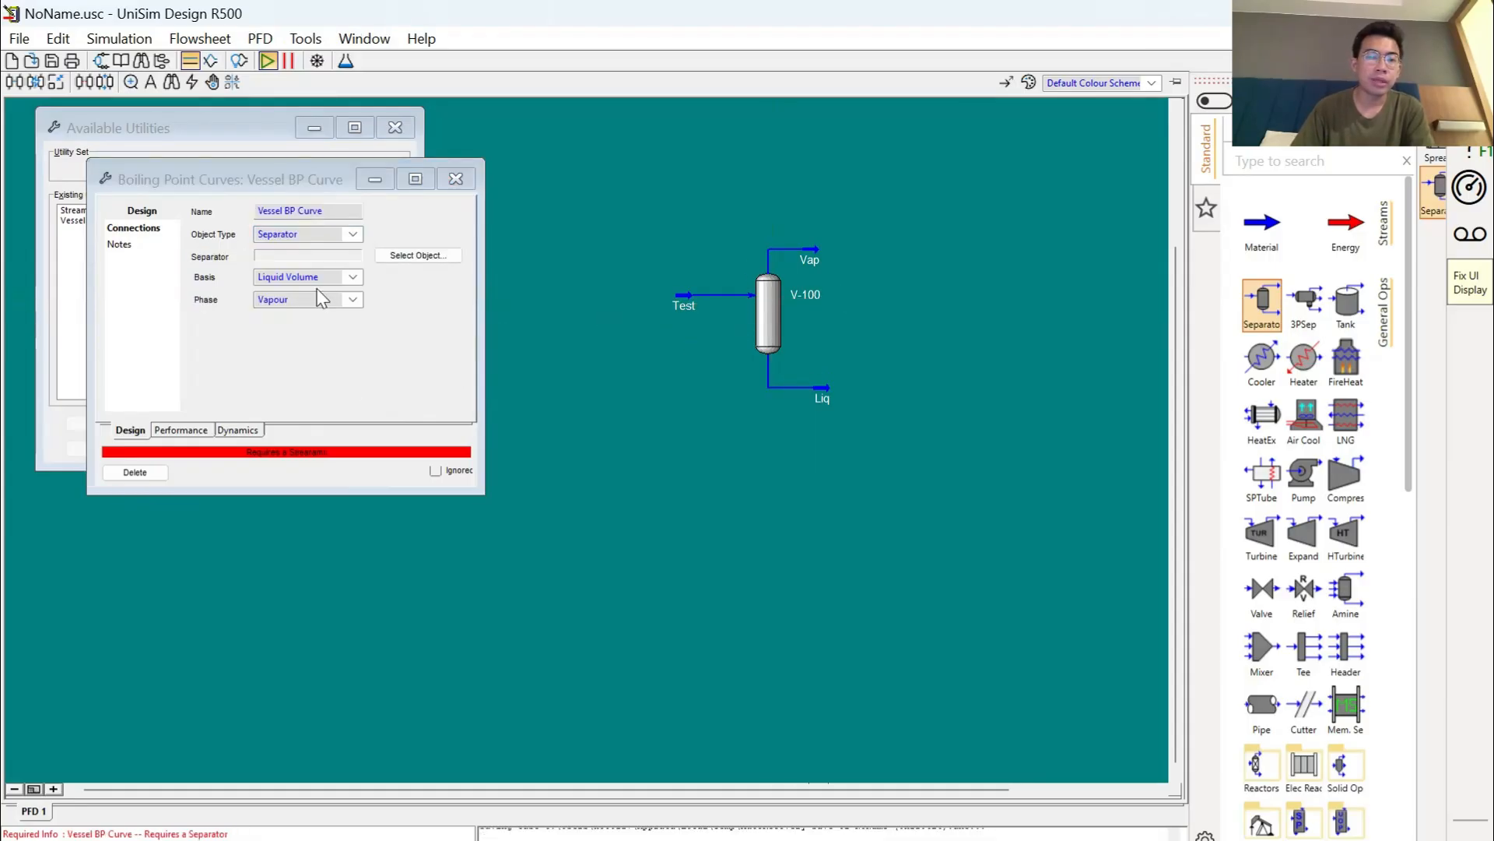
left_click(440, 257)
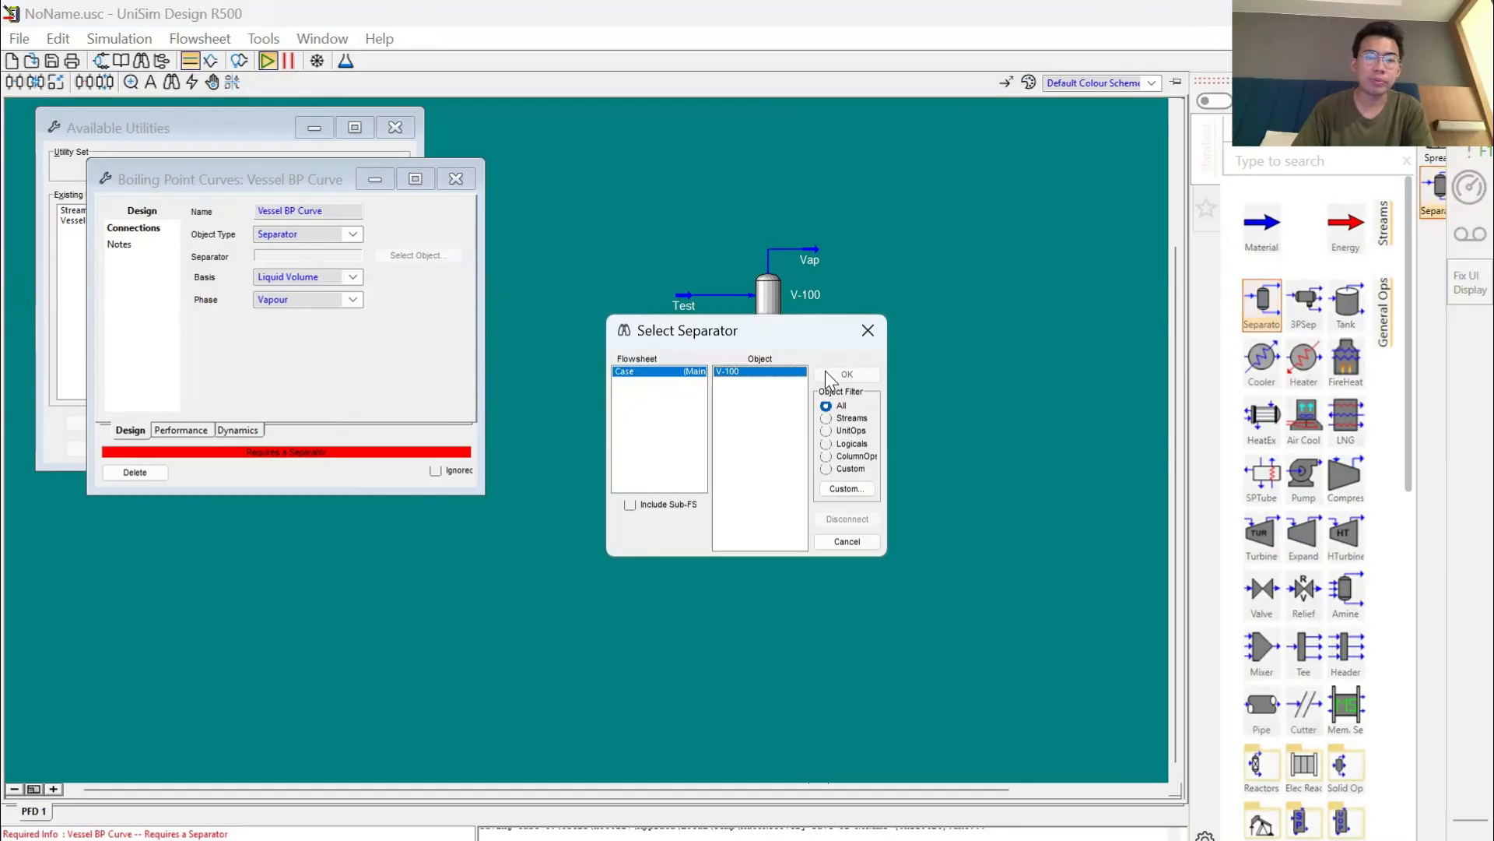
left_click(833, 377)
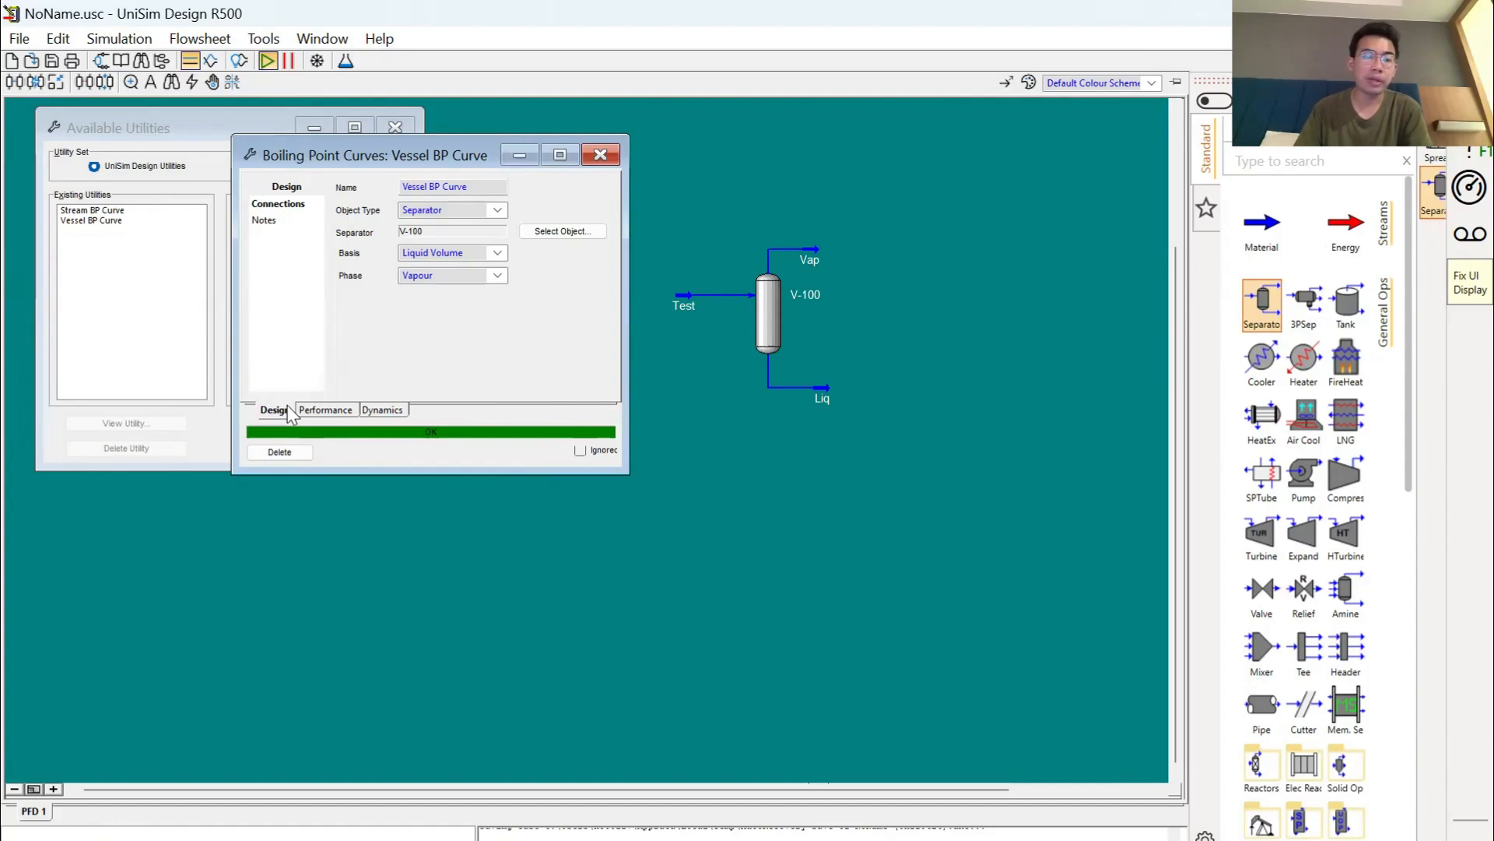
View the Vessel BP Curve's vapour results in an enlarged window, and view the results with the phase set to Liquid
left_click(323, 410)
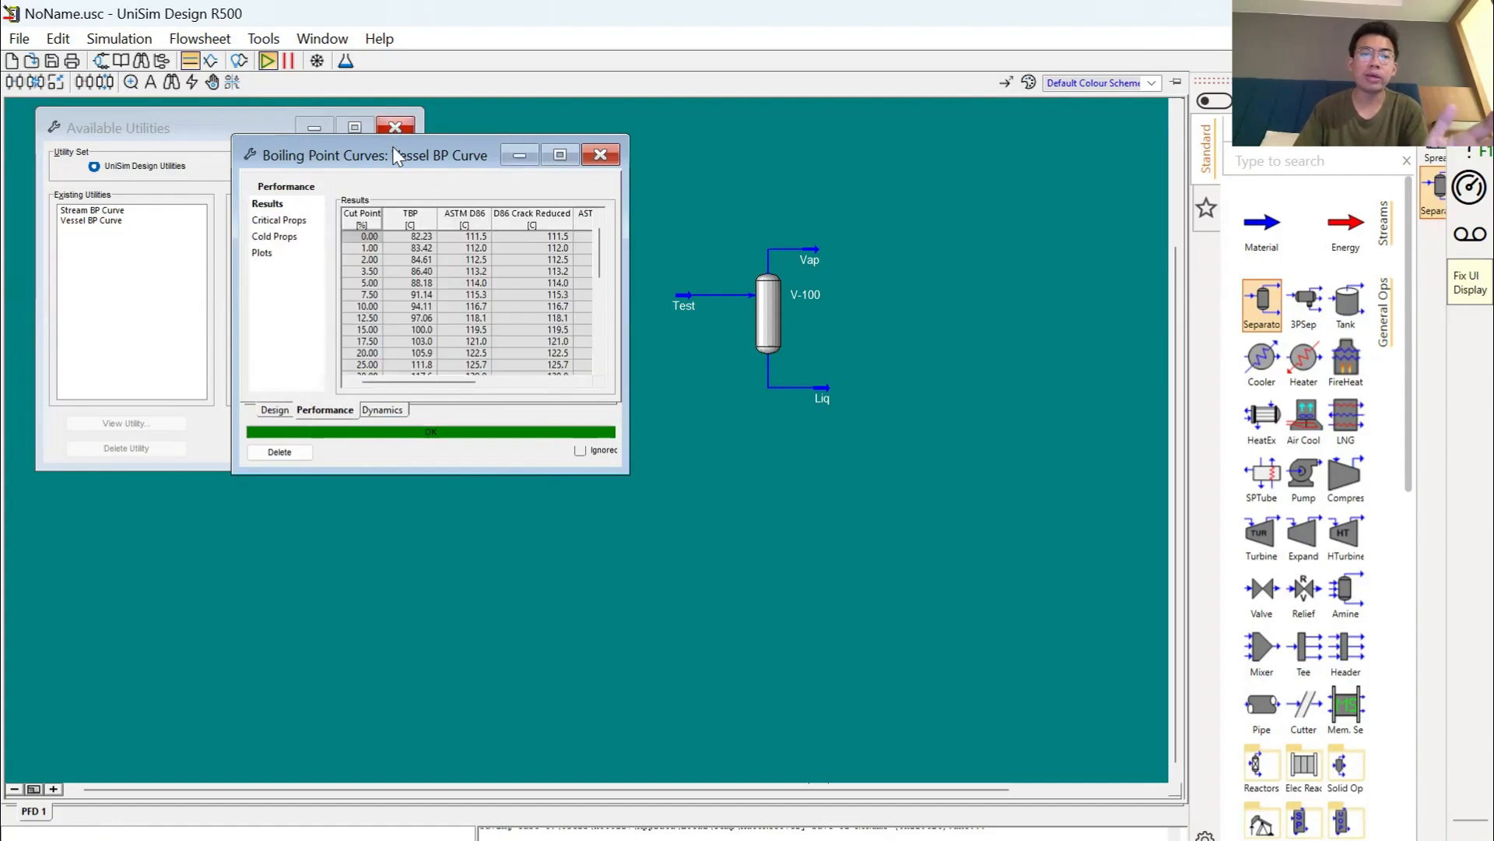
left_click_drag(401, 156, 605, 151)
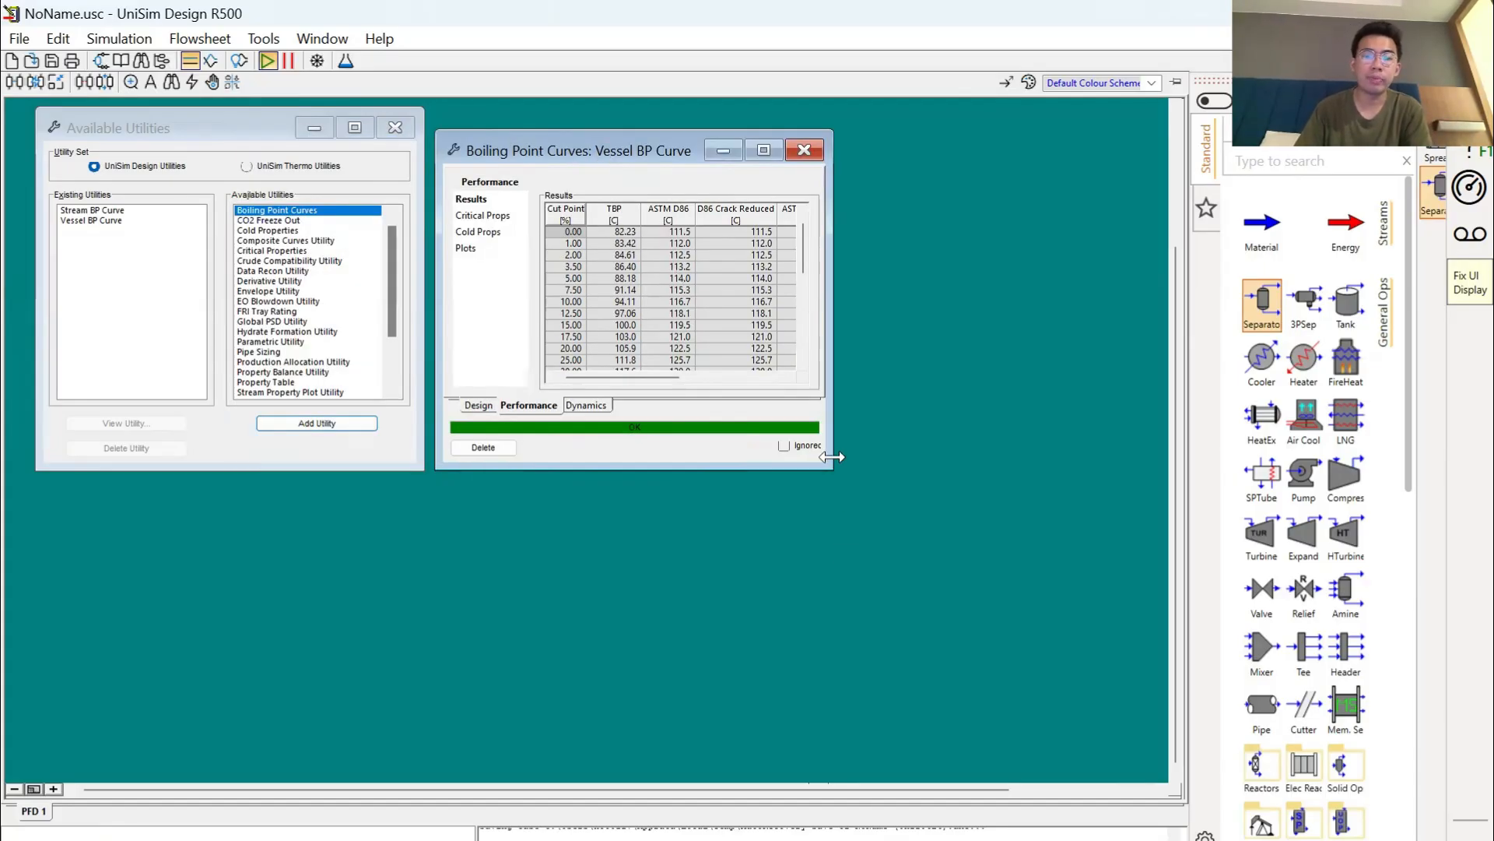
left_click_drag(832, 467, 1166, 643)
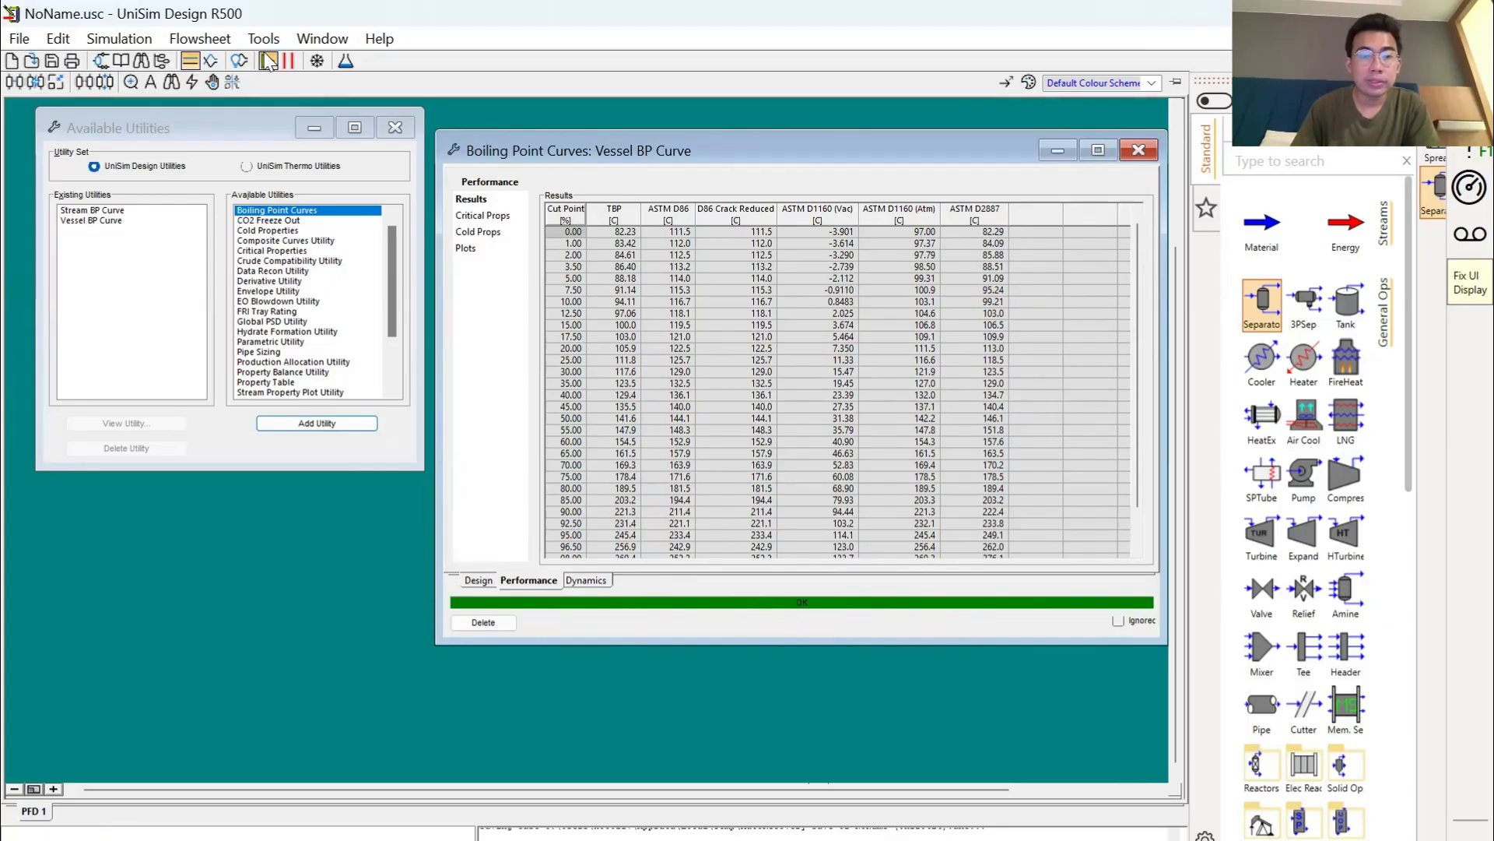
left_click(635, 254)
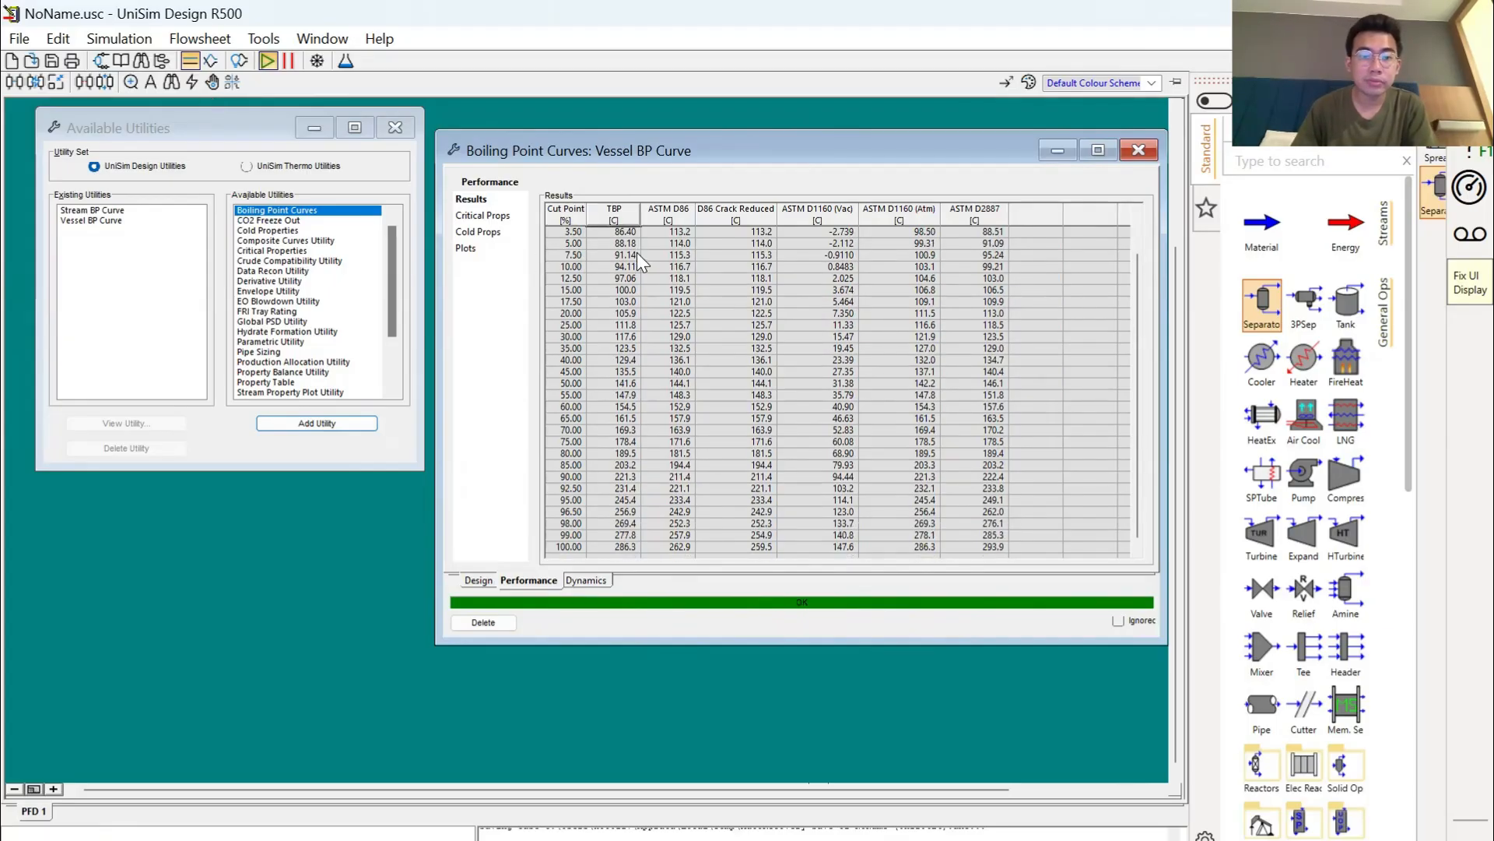
left_click(471, 584)
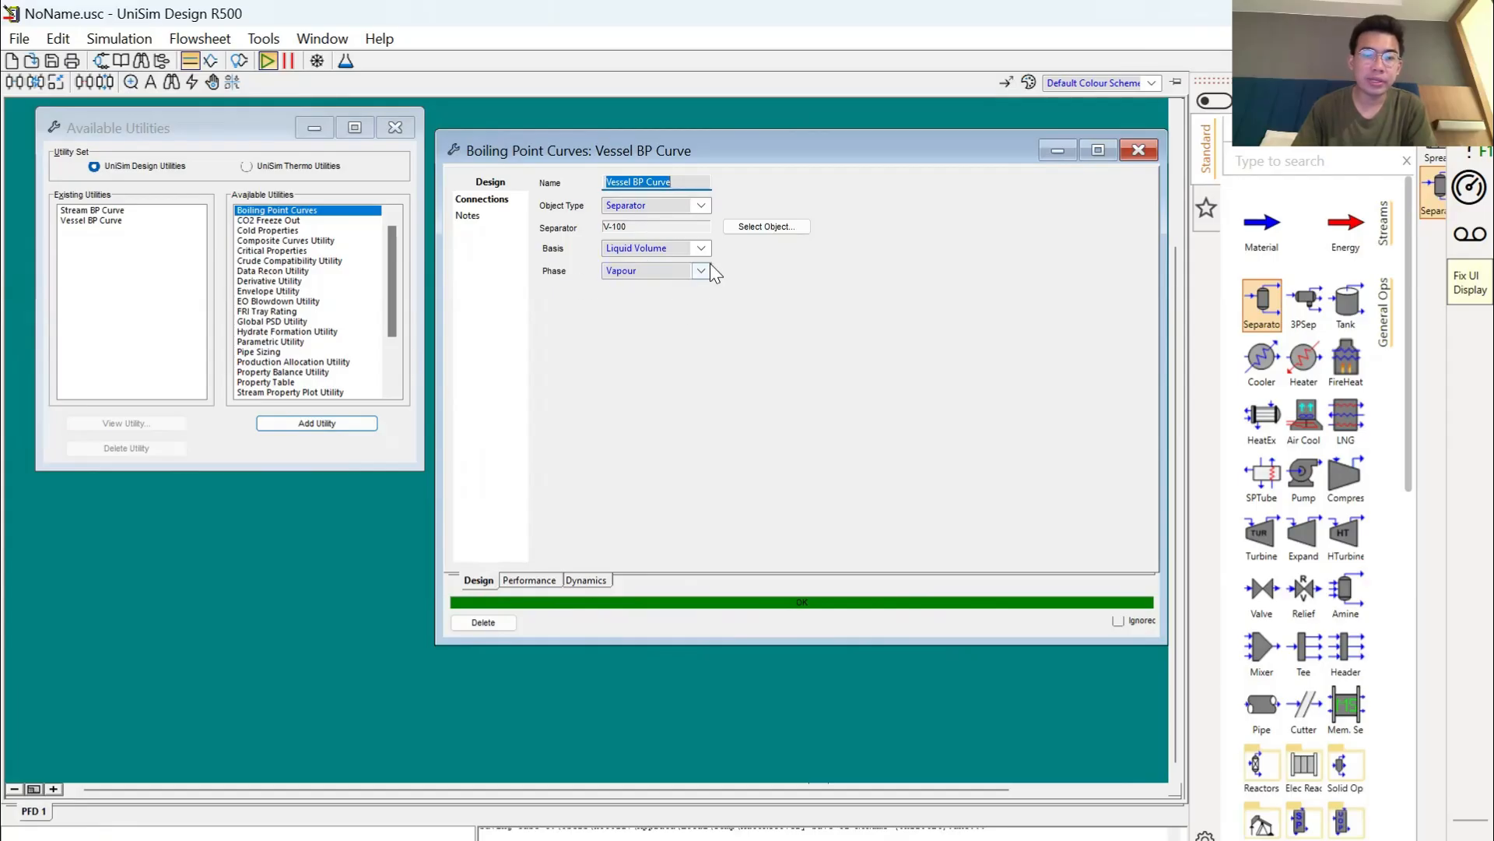
left_click(537, 580)
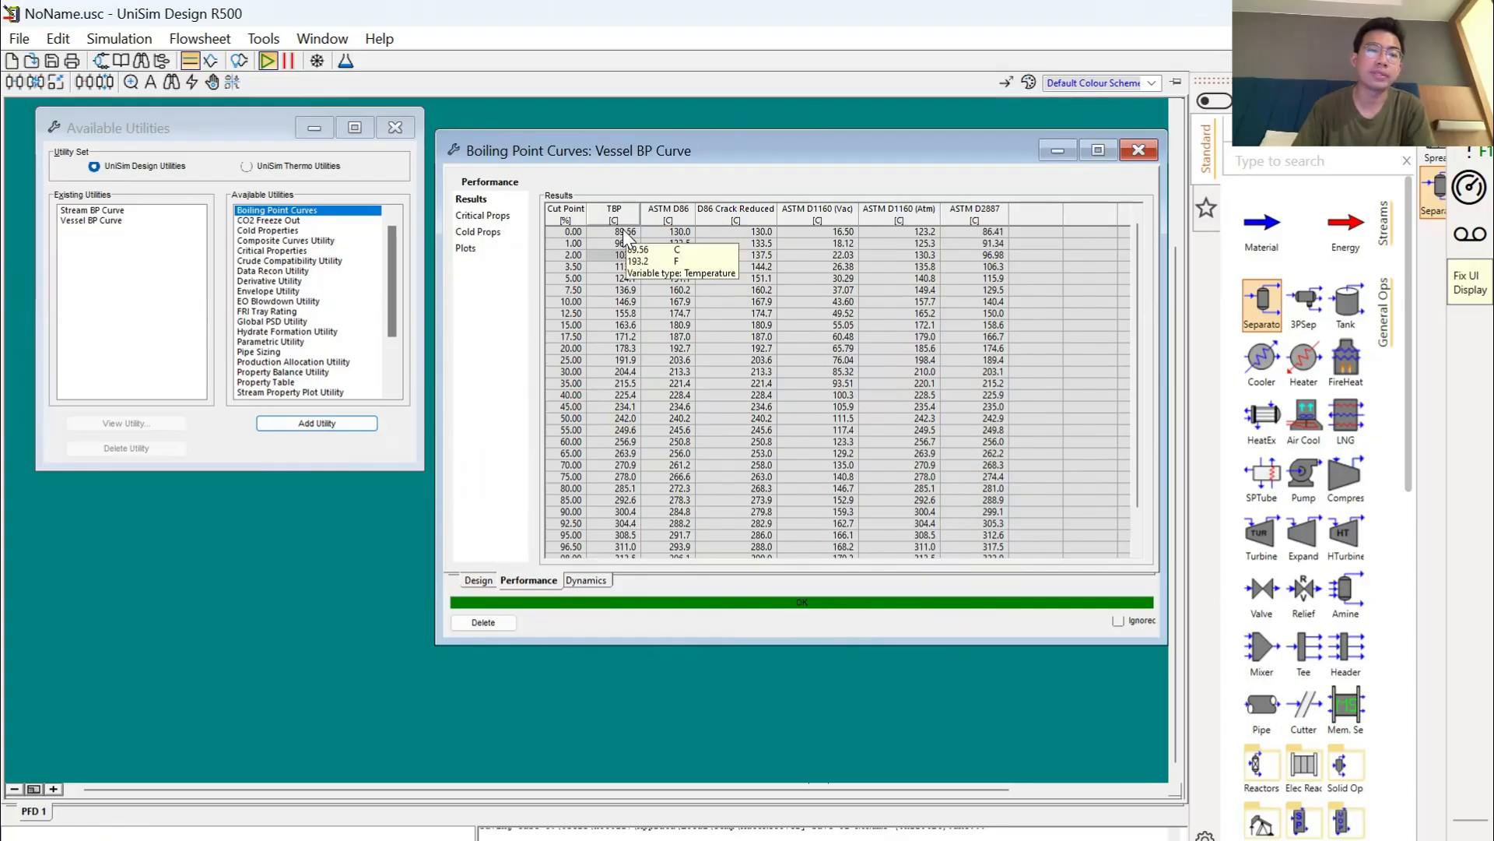
Show the Vap results of Stream BP Curve beside the Vessel BP Curve results with its phase set to Vapour
double_click(93, 210)
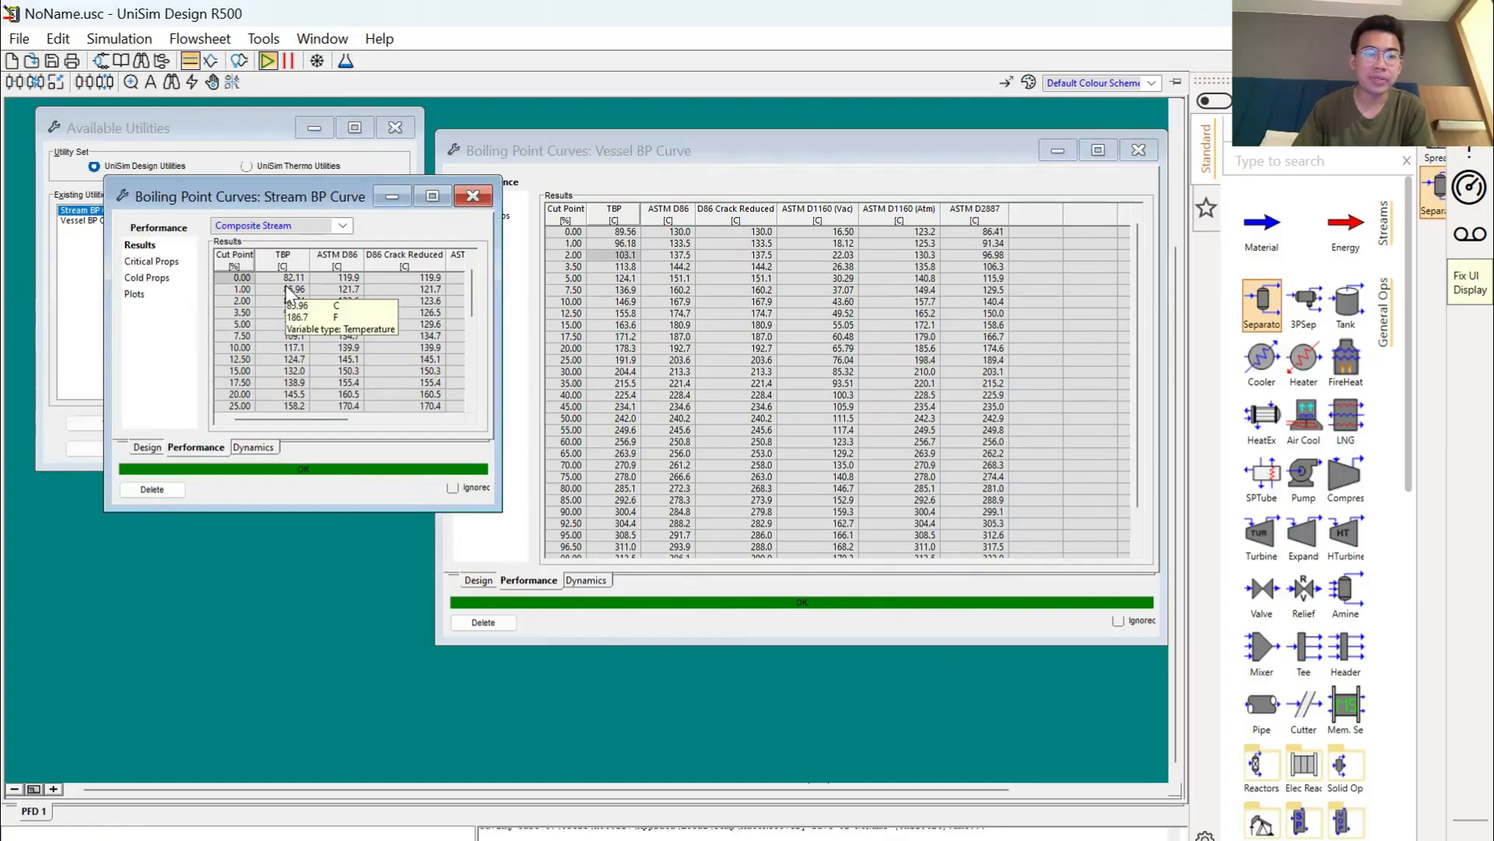
left_click(290, 227)
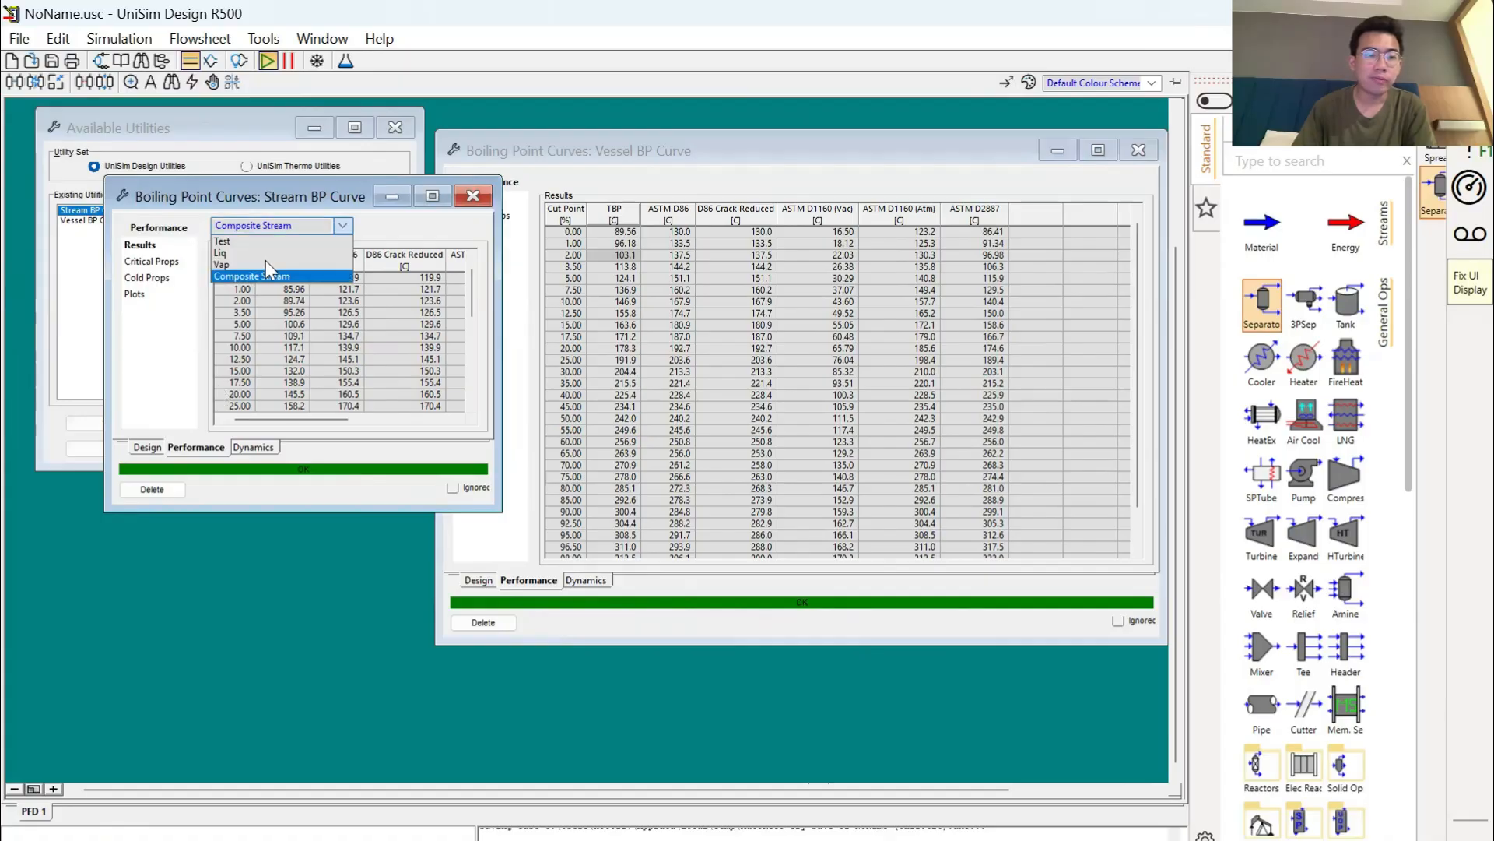
left_click(264, 261)
left_click_drag(719, 143, 817, 129)
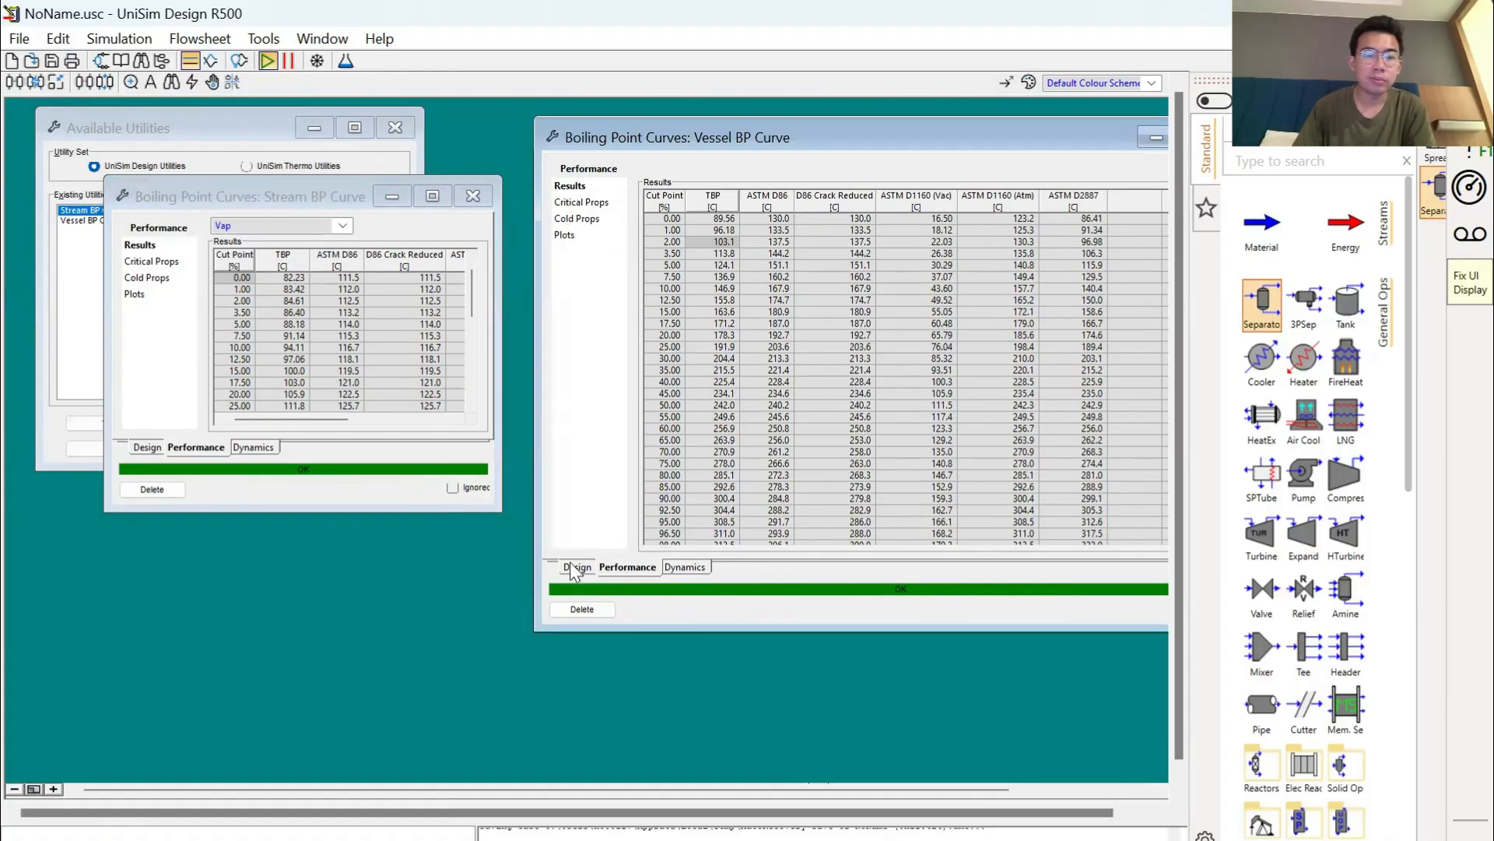
left_click(576, 566)
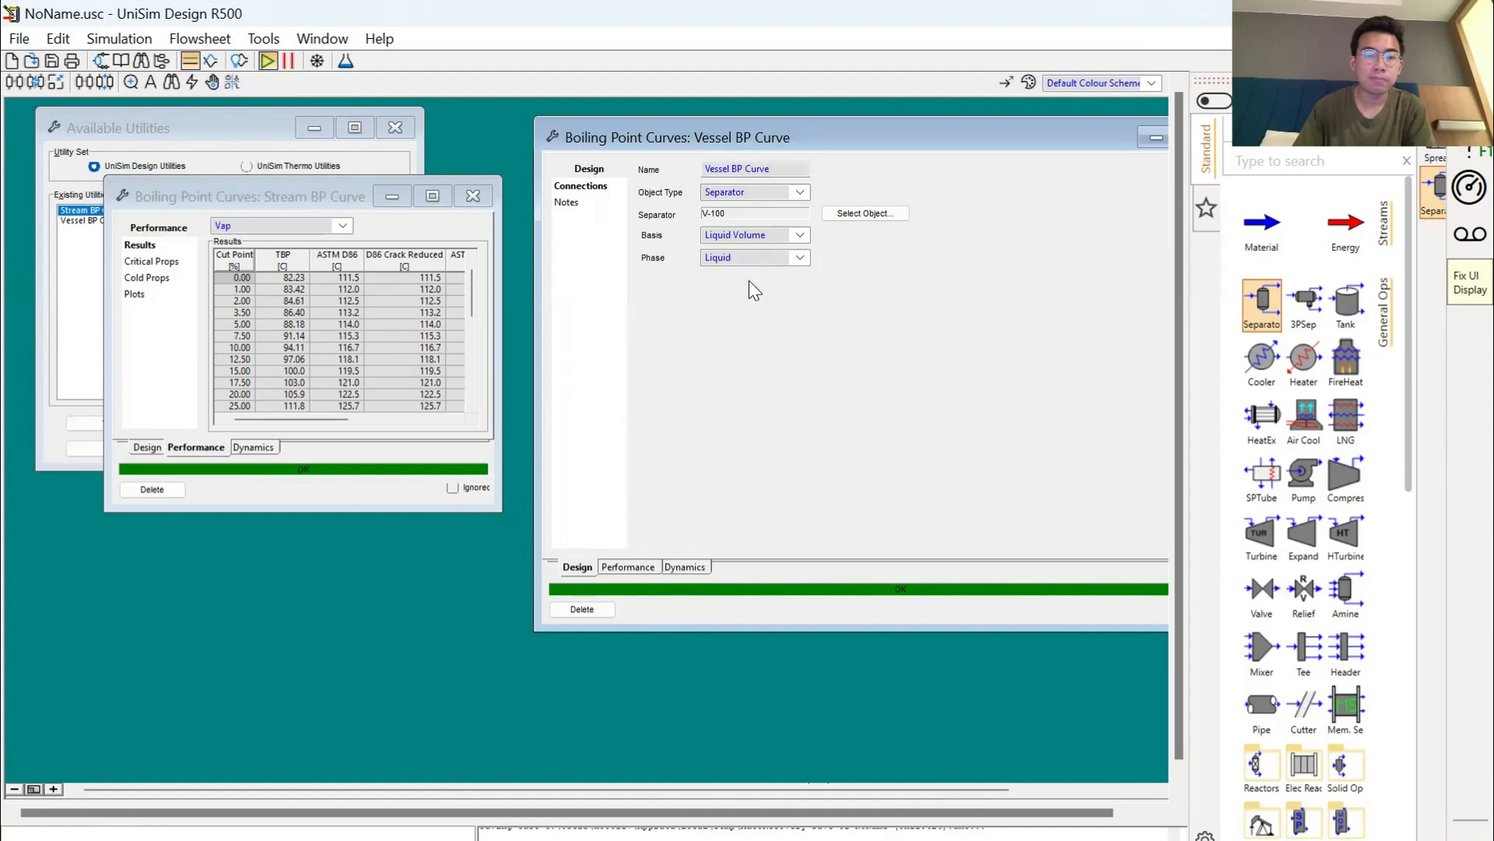
left_click(634, 566)
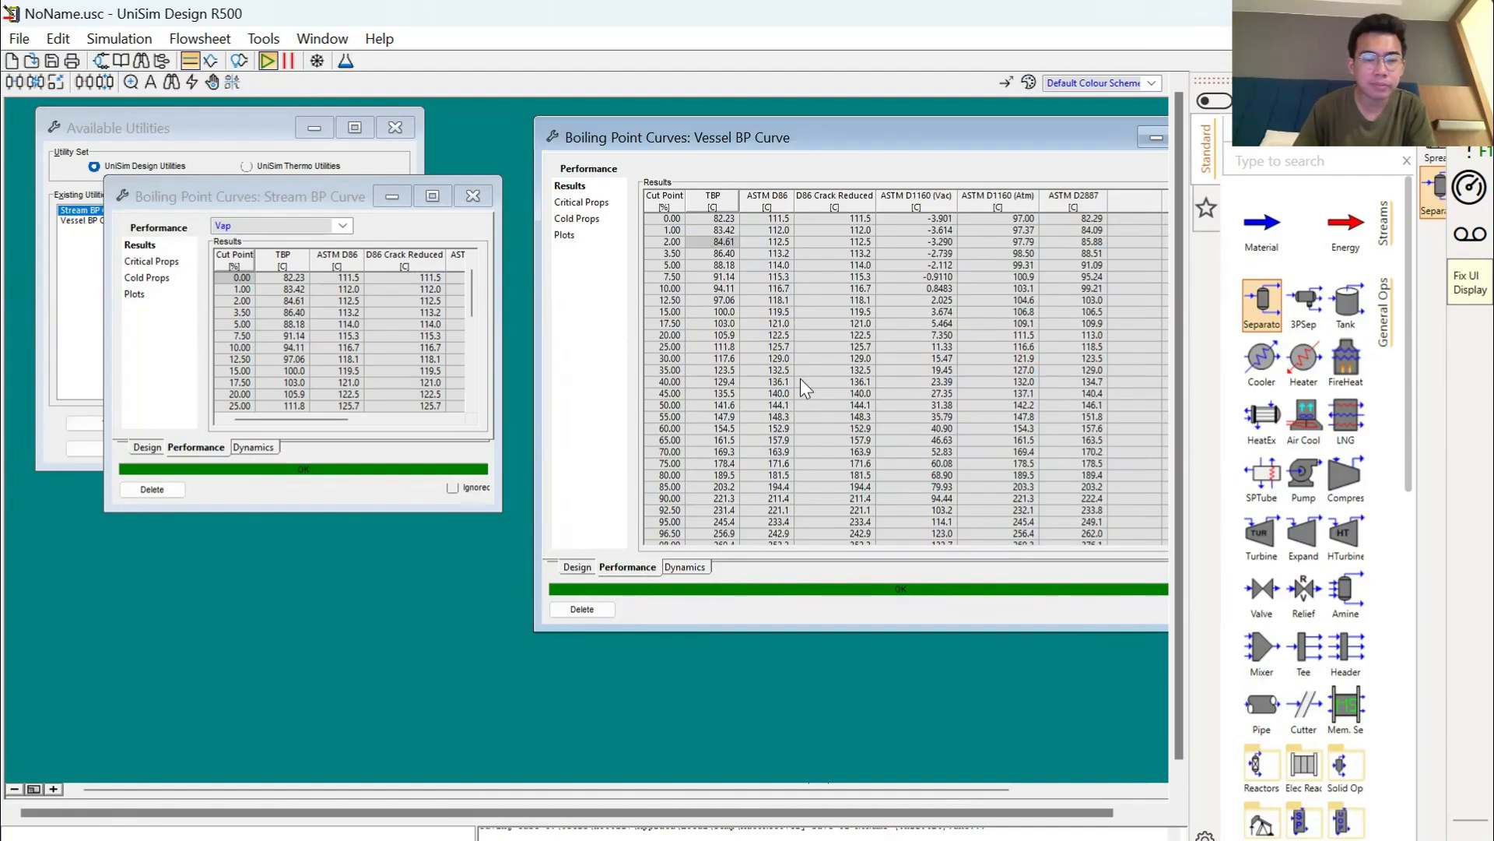
Set the Vessel BP Curve phase to Liquid and compare its TBP results with the Liq results of Stream BP Curve
left_click(576, 567)
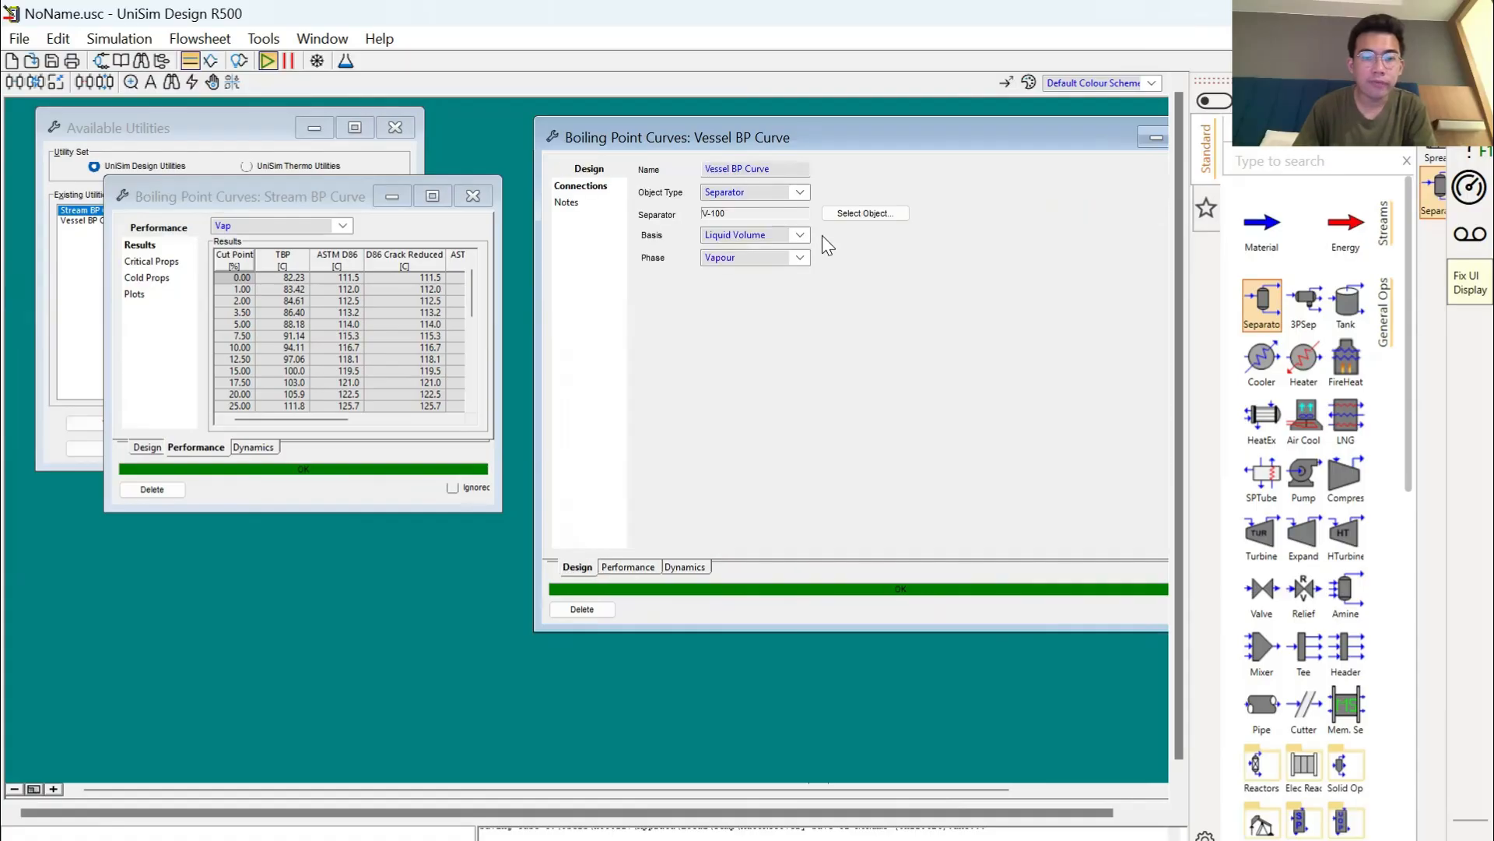
left_click(746, 274)
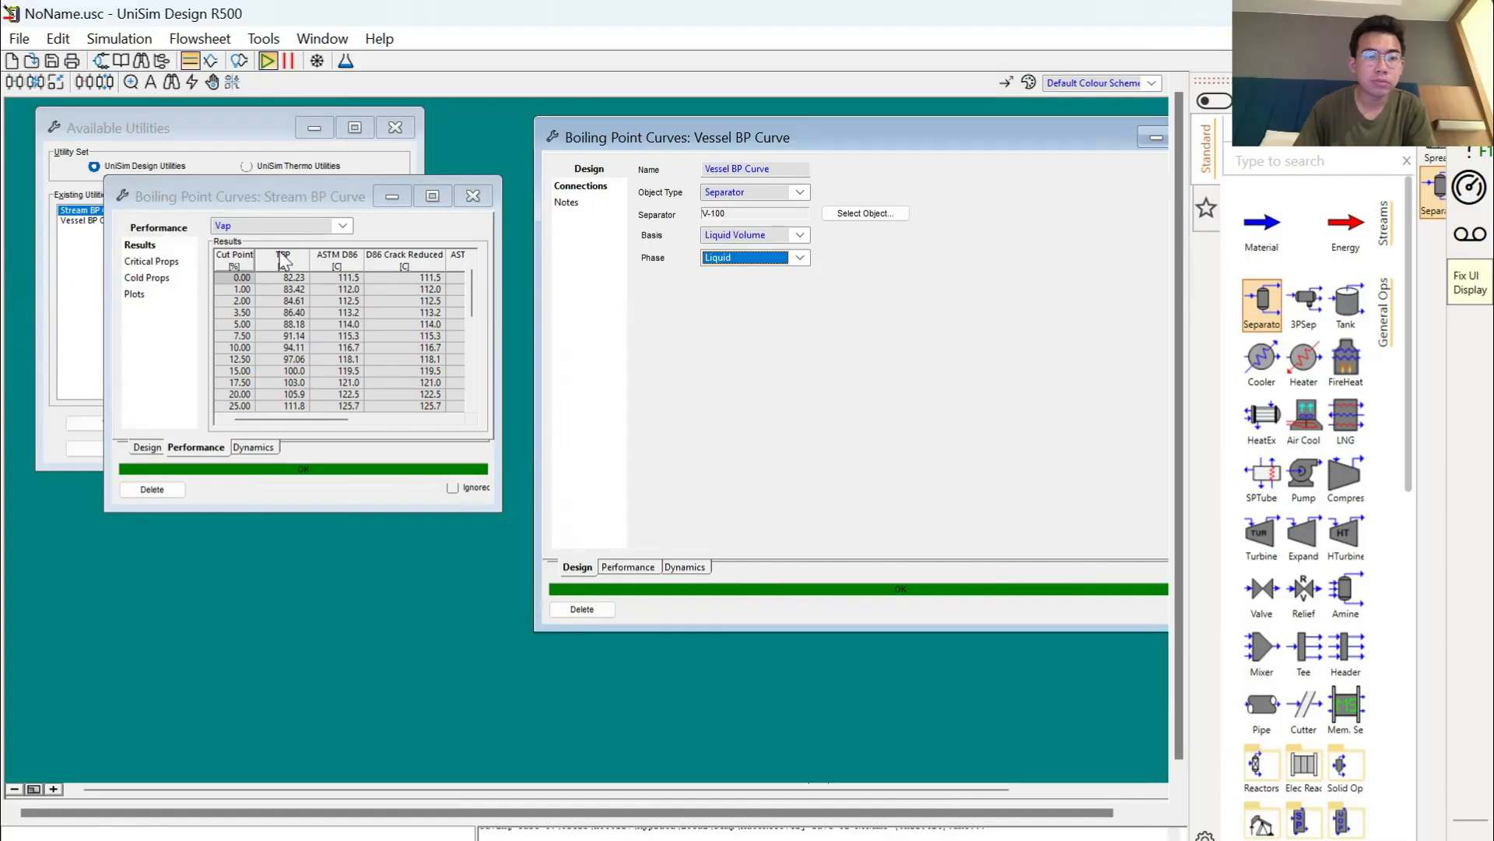
left_click(632, 567)
left_click(775, 288)
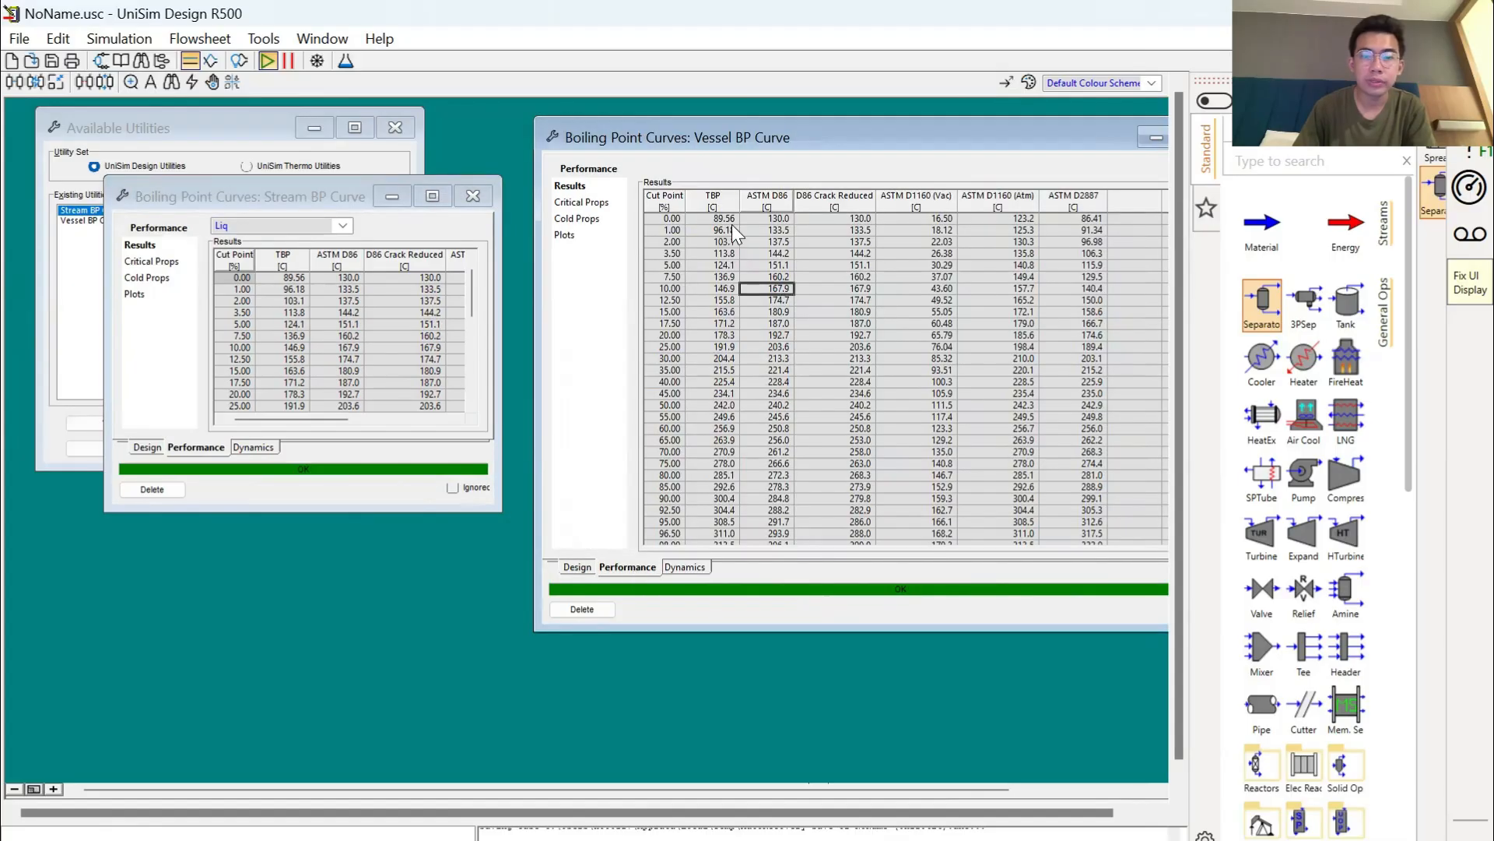
left_click_drag(732, 222, 711, 404)
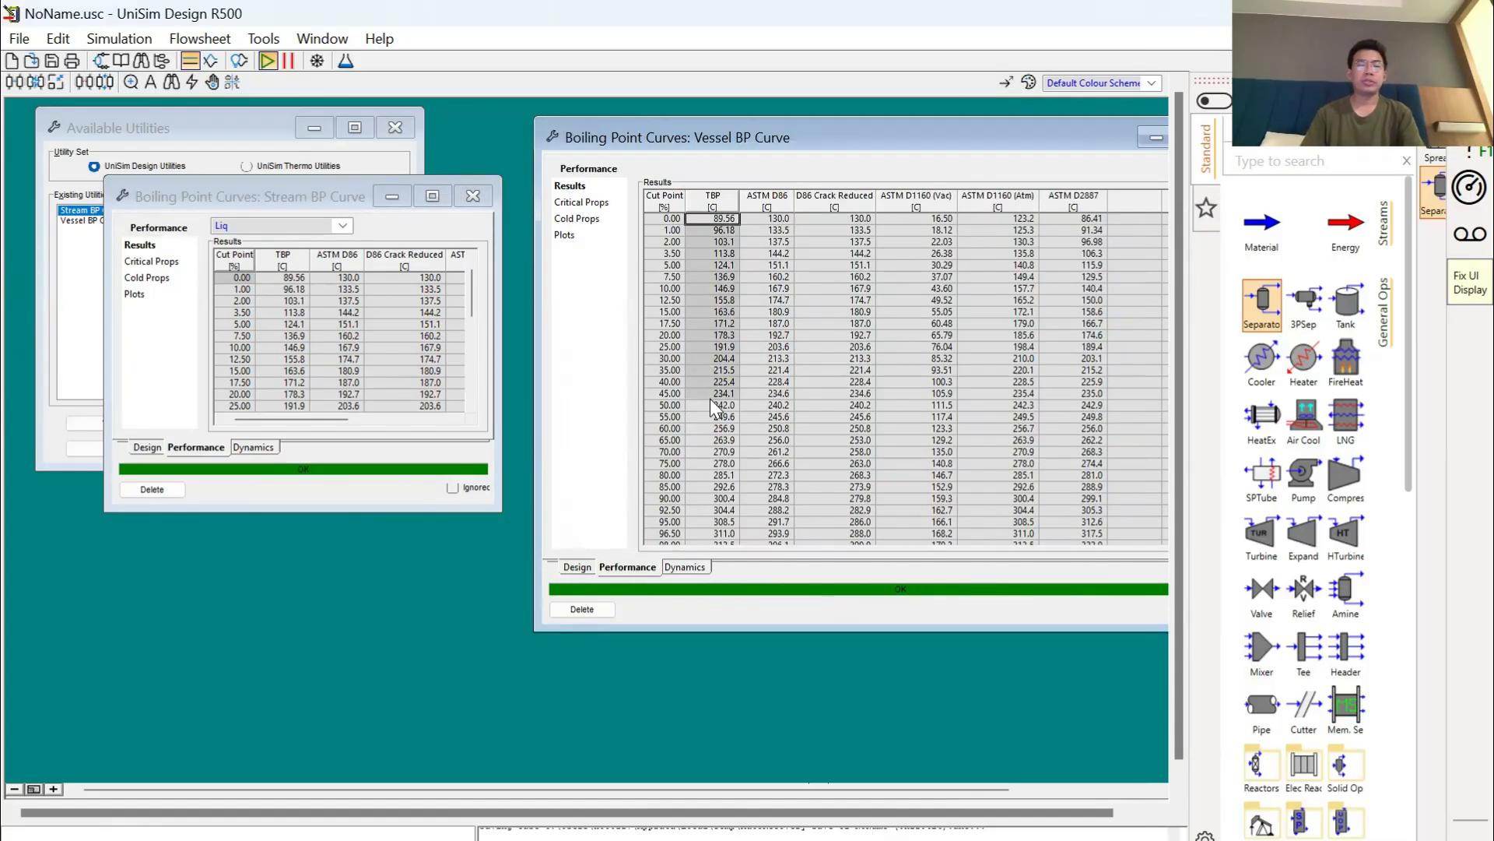